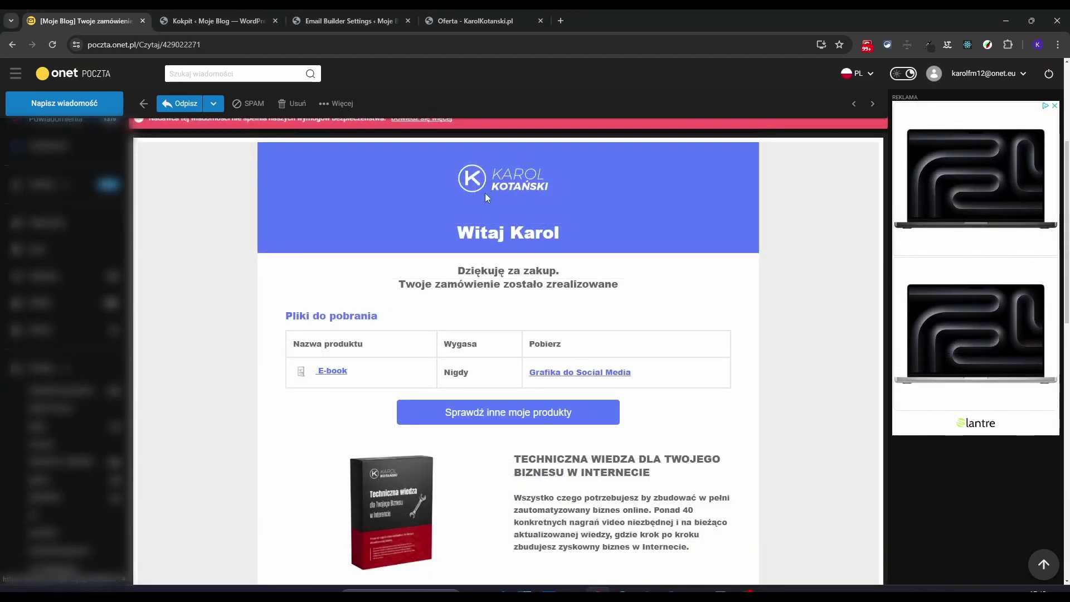
Examine the customized order confirmation email, from the logo header and download table to the order details and contact footer.
scroll(502, 262, down, 2)
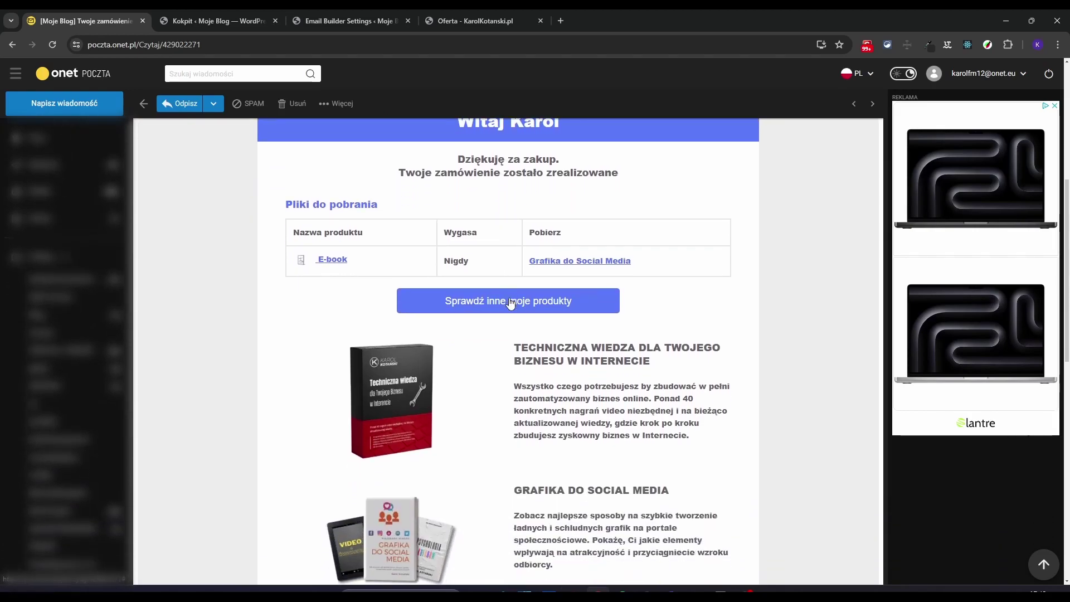
scroll(510, 302, down, 6)
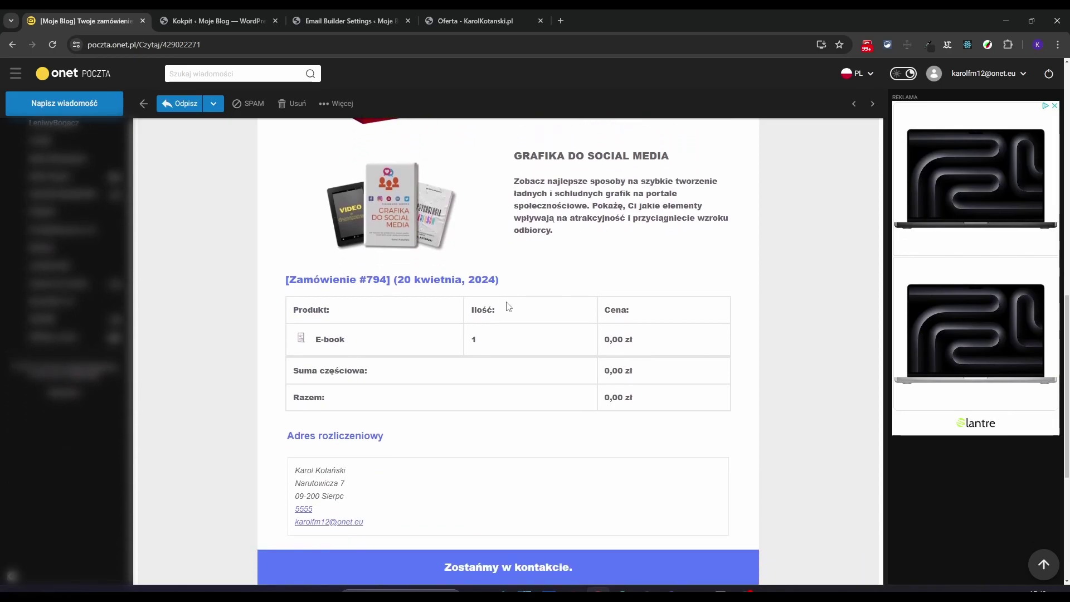
scroll(511, 323, down, 3)
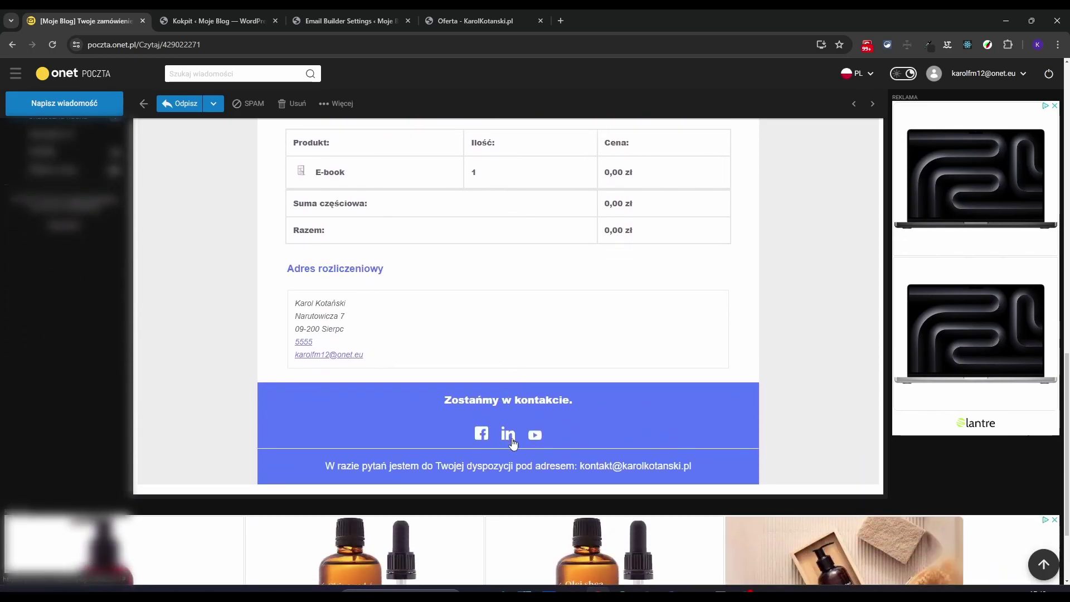
scroll(575, 474, up, 6)
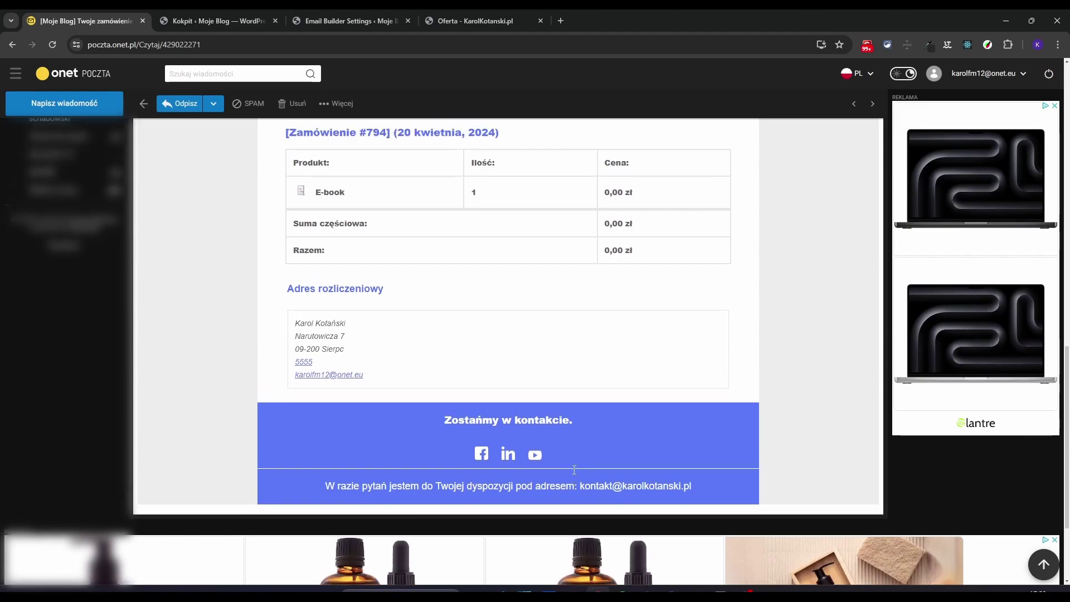
scroll(575, 475, up, 6)
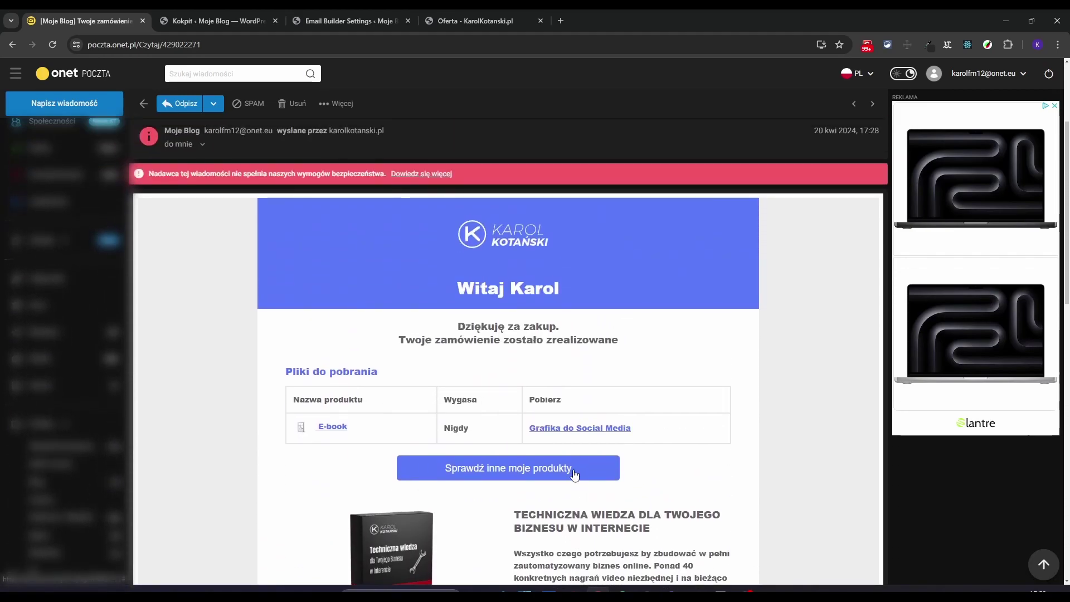
scroll(575, 474, down, 2)
scroll(574, 473, down, 1)
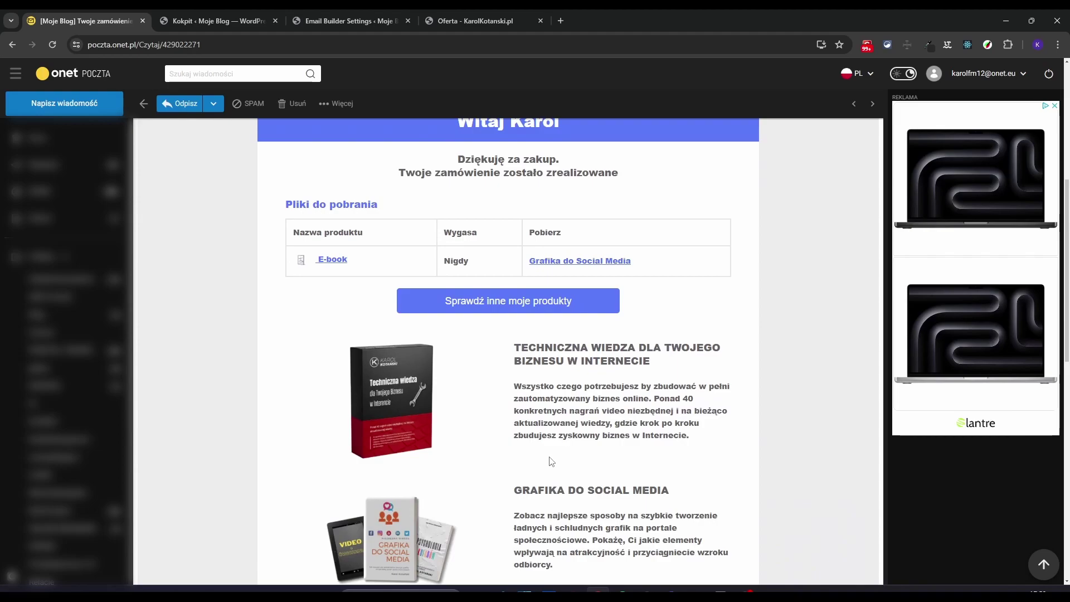
scroll(552, 462, up, 3)
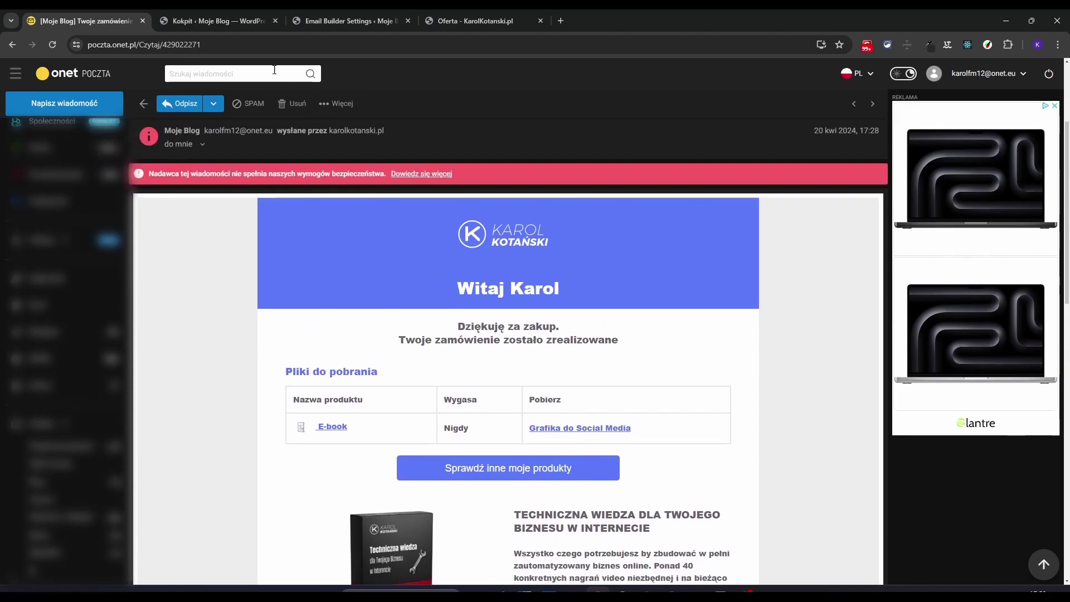
Switch to the WordPress dashboard and search the plugin repository for "yay mail".
click(223, 22)
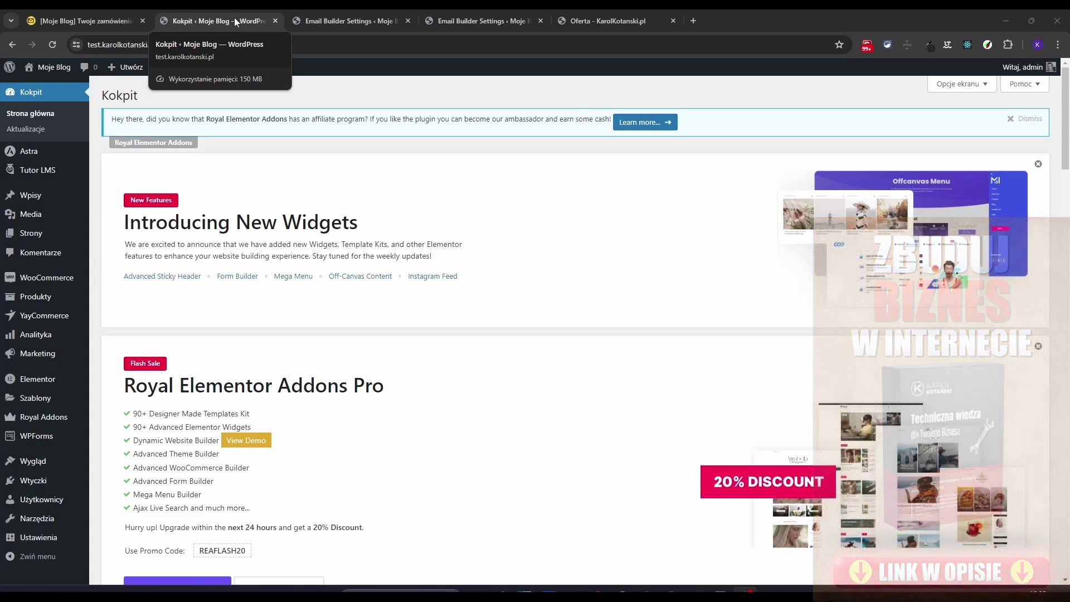
mouse_move(55, 482)
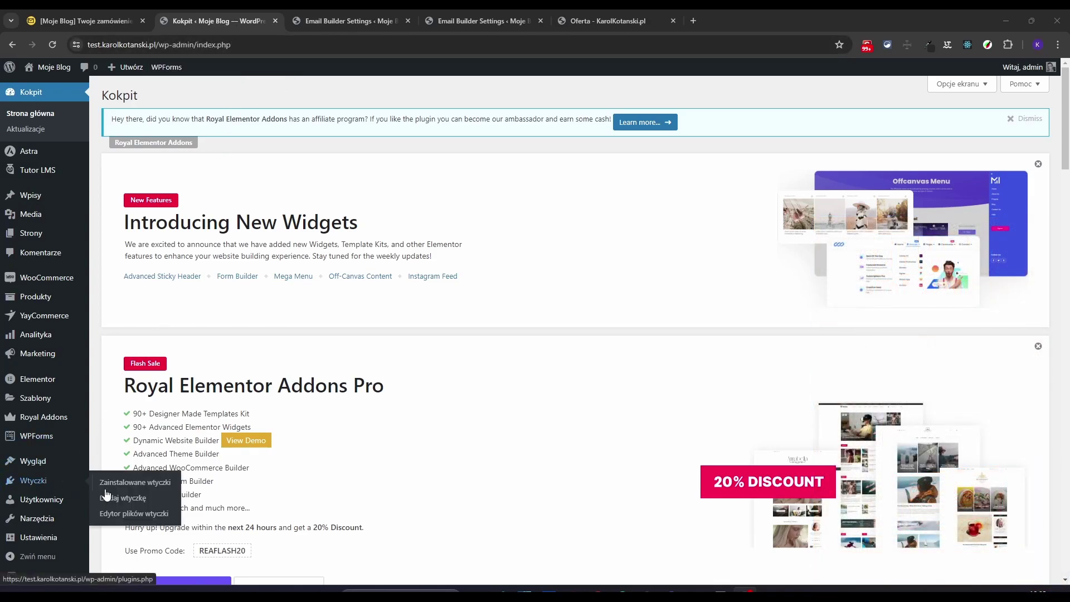
click(122, 502)
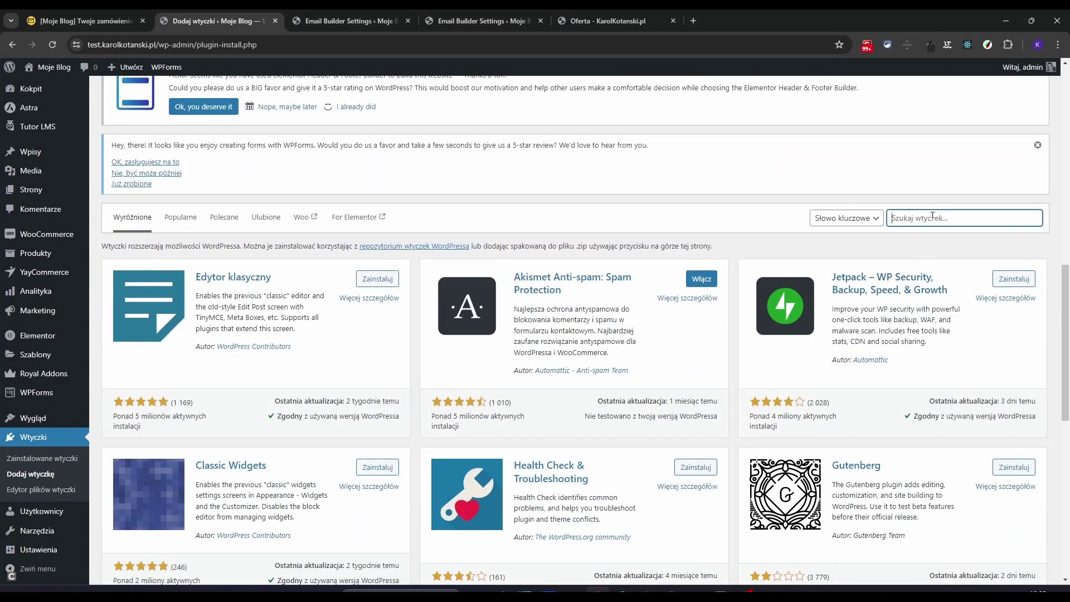
click(932, 218)
text(yay mail)
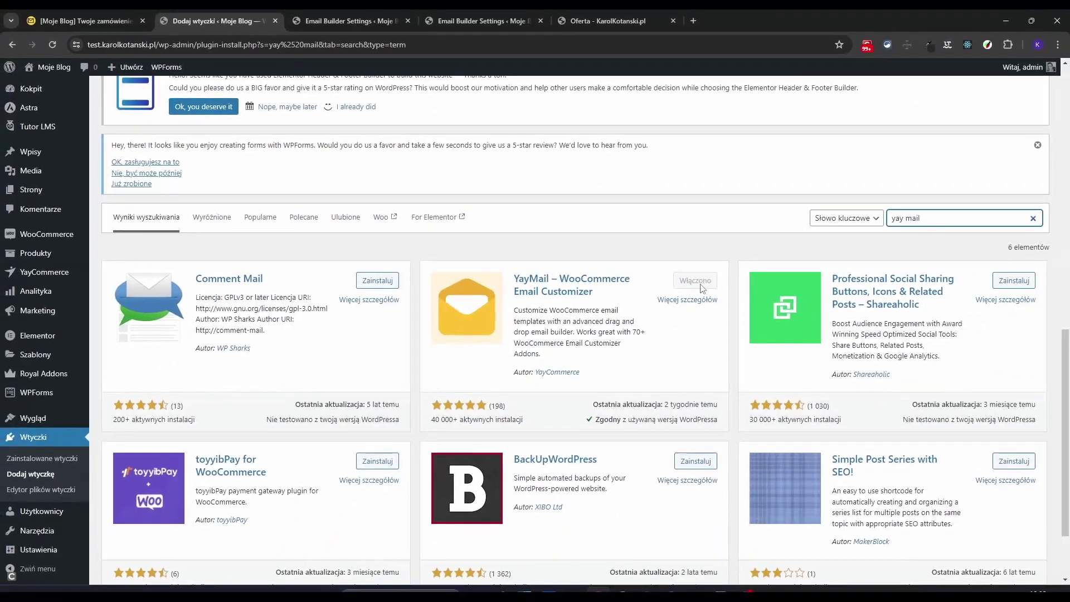
Open the Zrealizowane zamówienie email from the WooCommerce email settings for customization with YayMail.
mouse_move(31, 238)
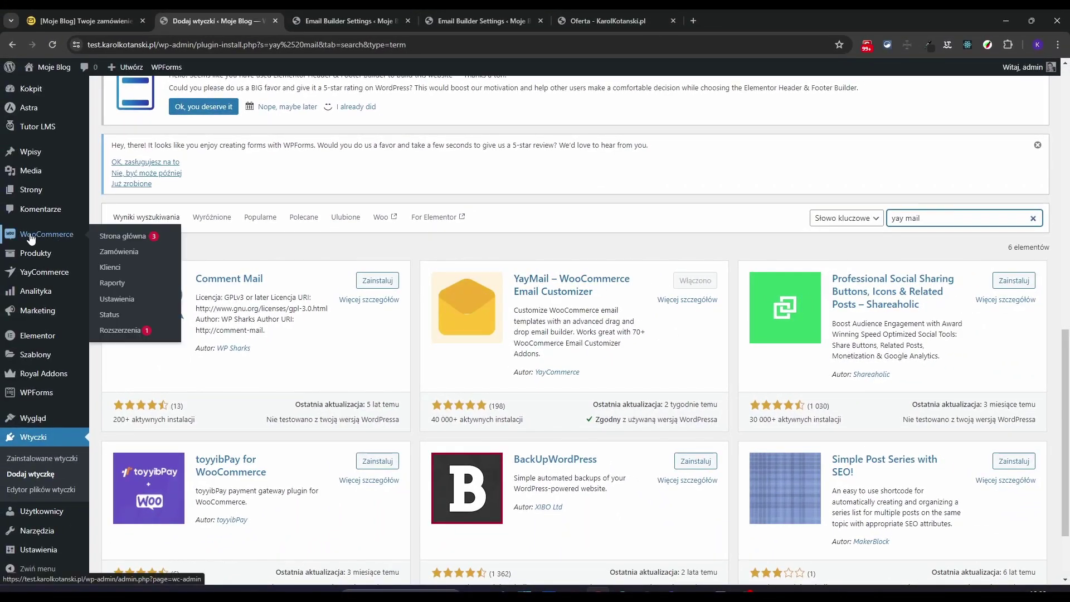
click(123, 300)
click(389, 270)
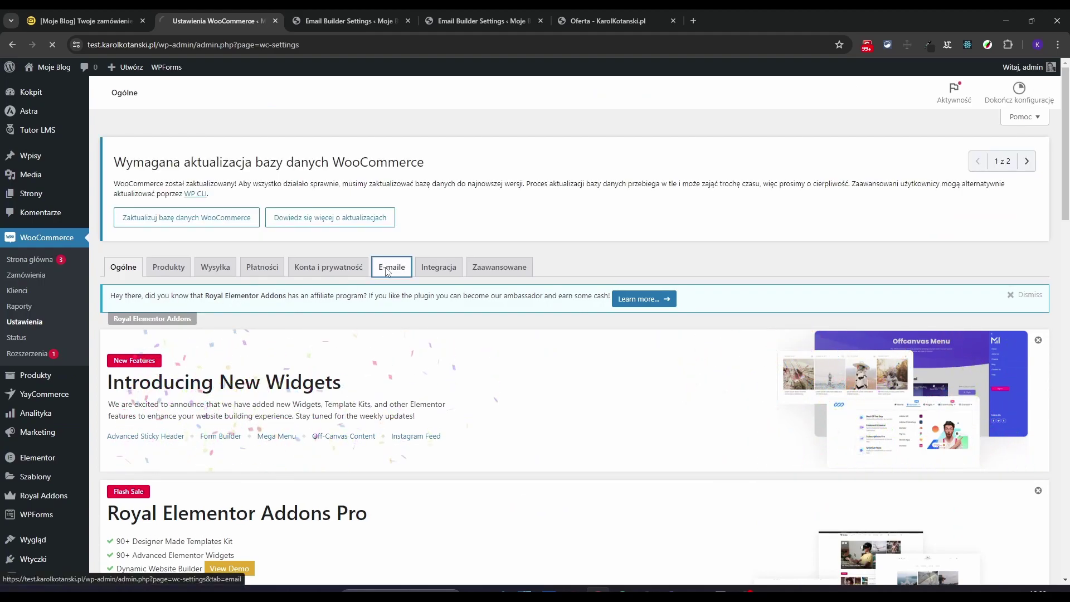
scroll(411, 284, down, 15)
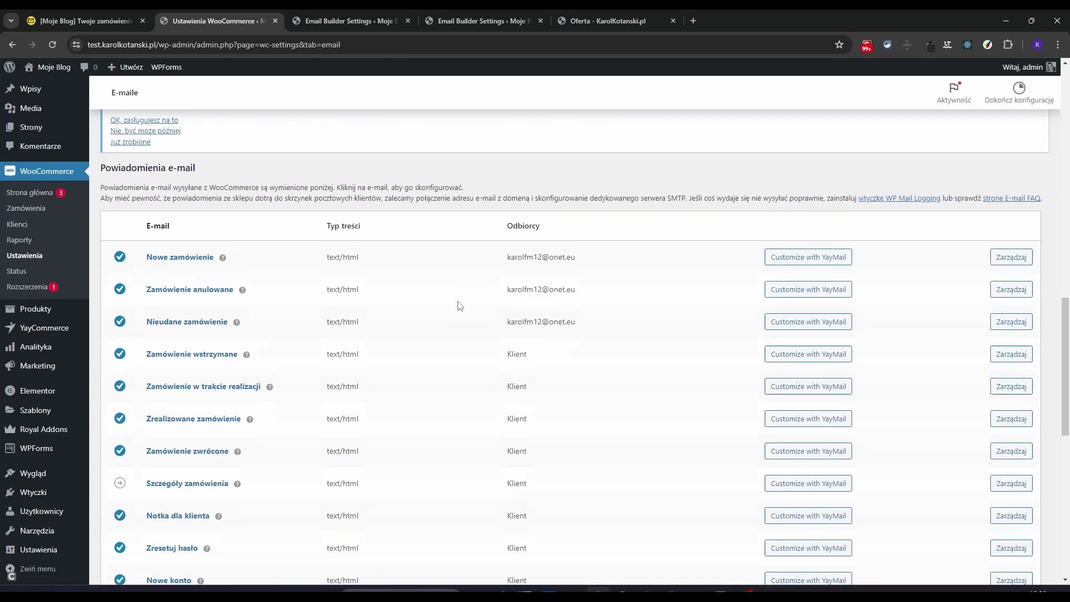
scroll(450, 284, down, 2)
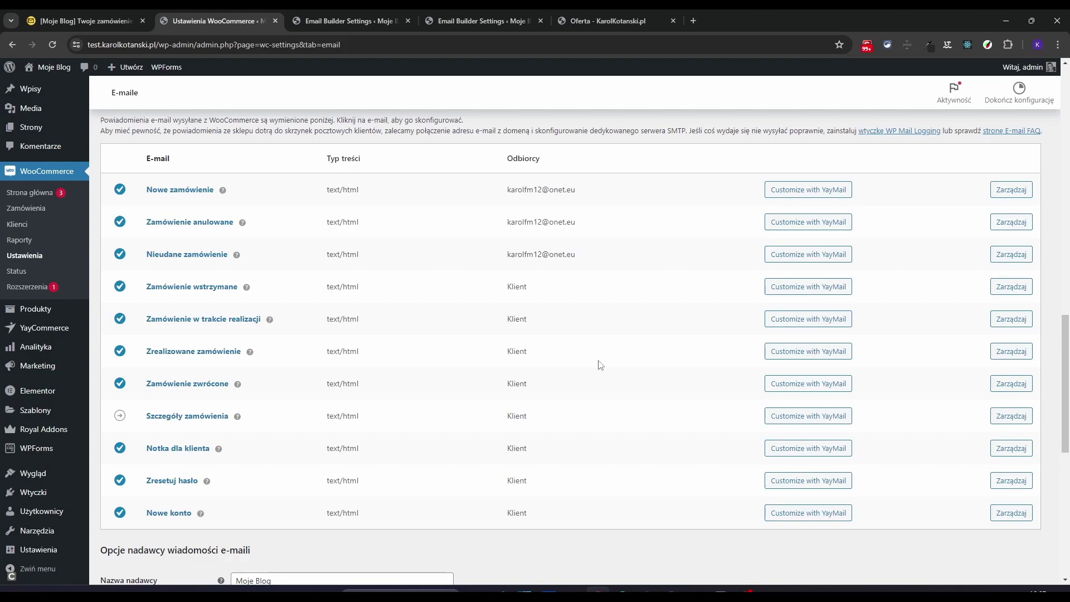
click(806, 351)
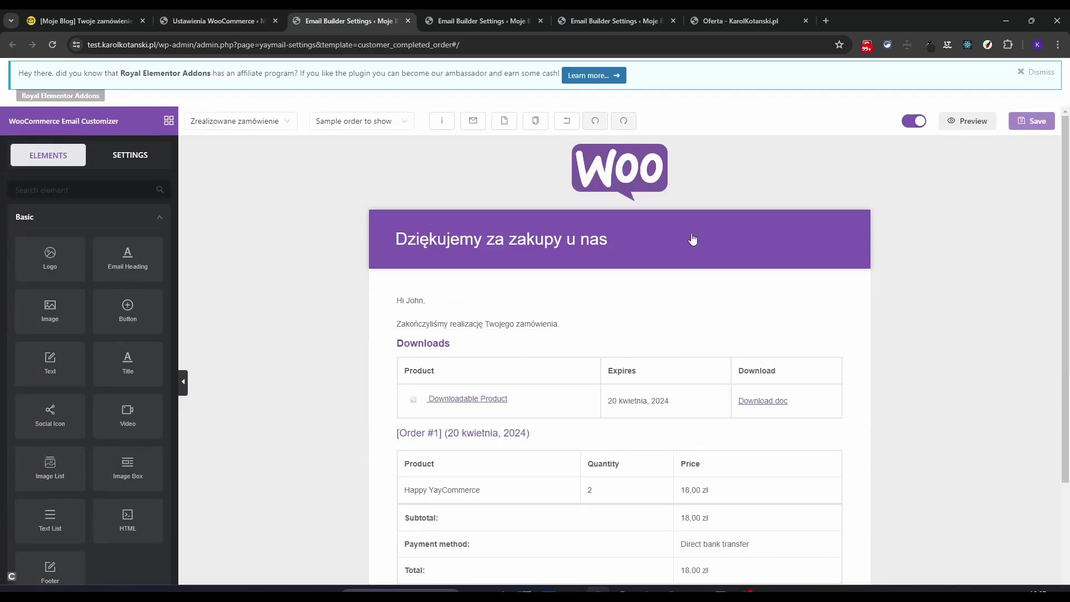
Move the "Dziękujemy za zakupy u nas" heading block below the greeting text block.
scroll(608, 234, down, 3)
scroll(585, 324, up, 3)
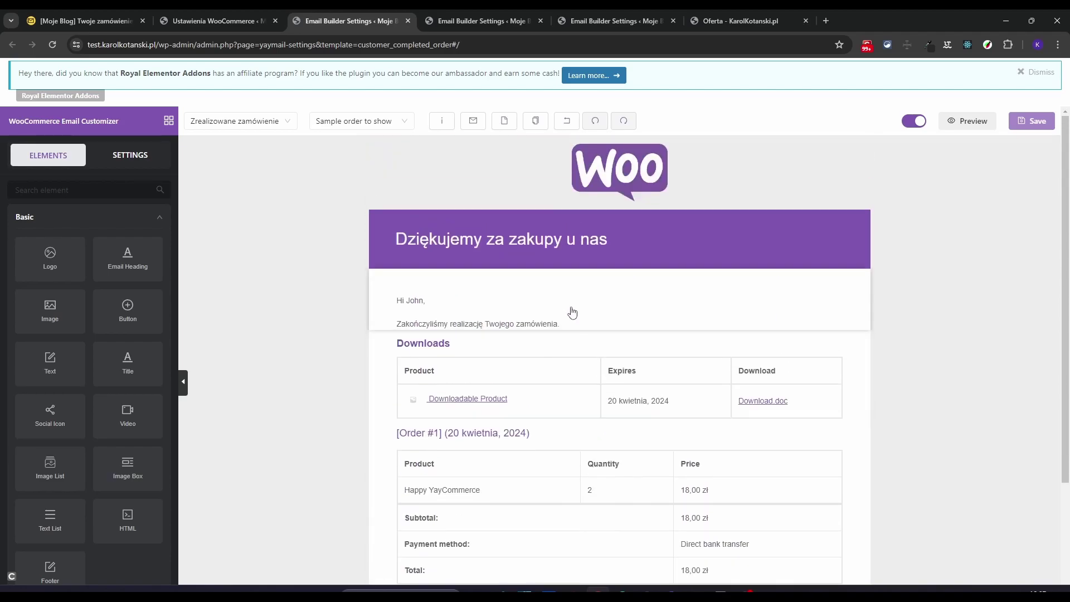
click(628, 252)
drag(628, 252, 558, 314)
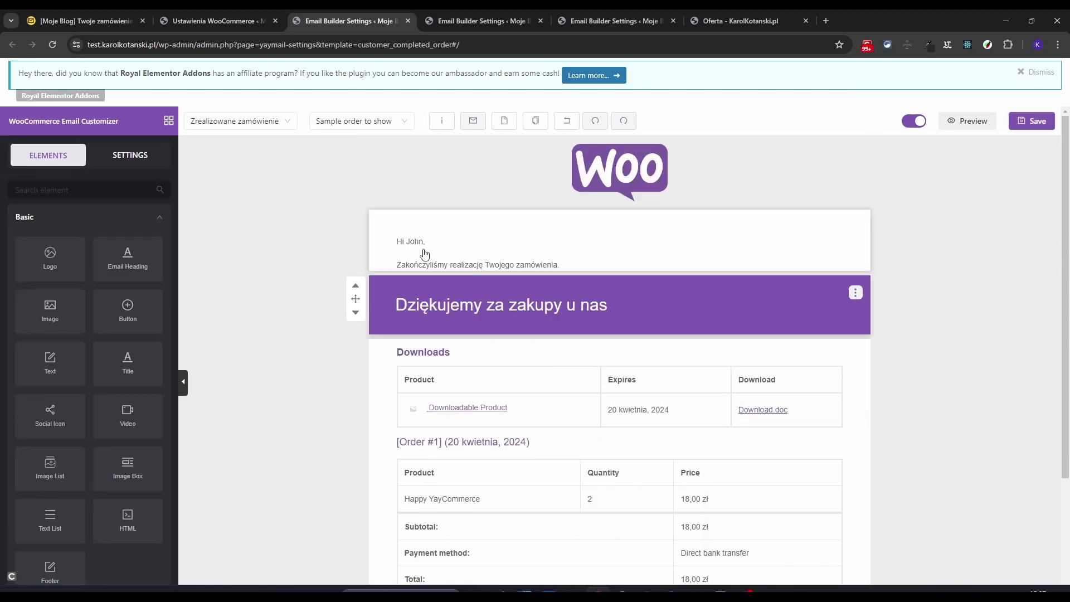
Add a Logo element at the top of the email template, above the existing logo.
scroll(101, 258, down, 1)
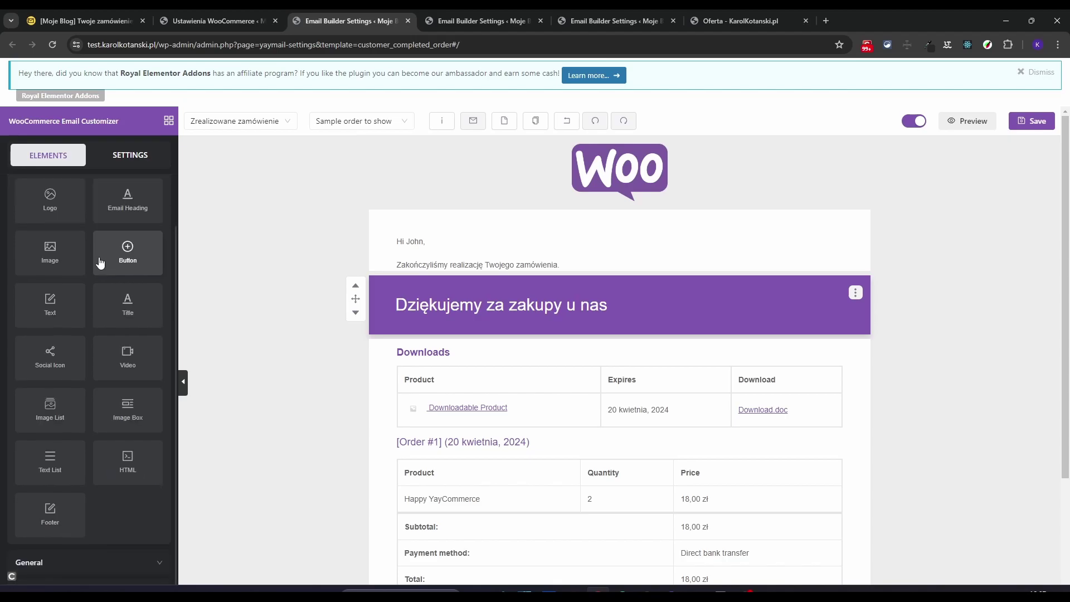
scroll(98, 278, up, 1)
drag(49, 257, 633, 152)
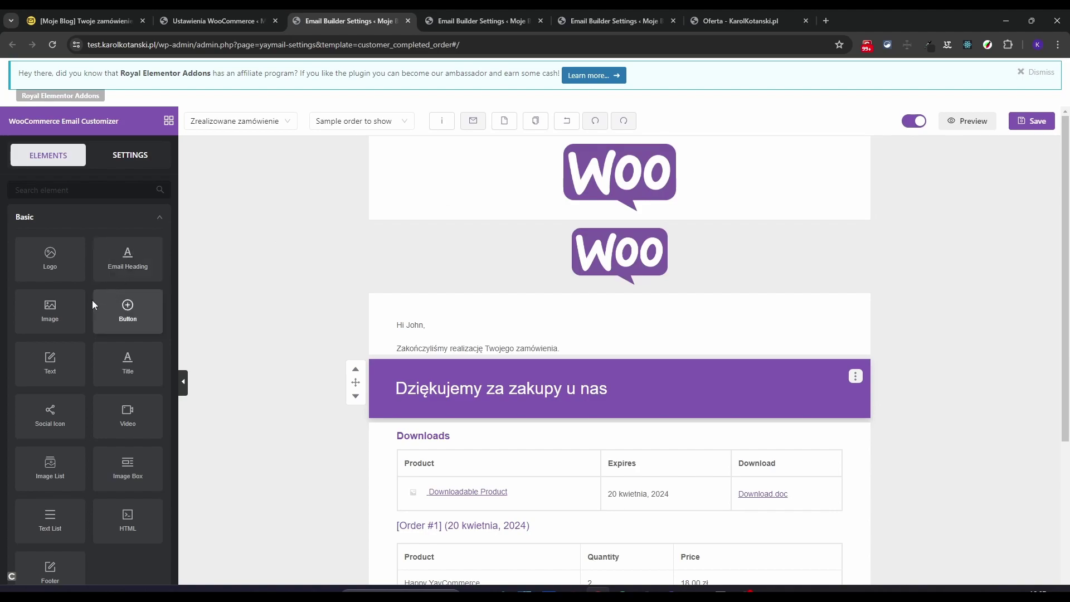
Insert a Space element from the General group above the greeting text.
scroll(62, 326, down, 1)
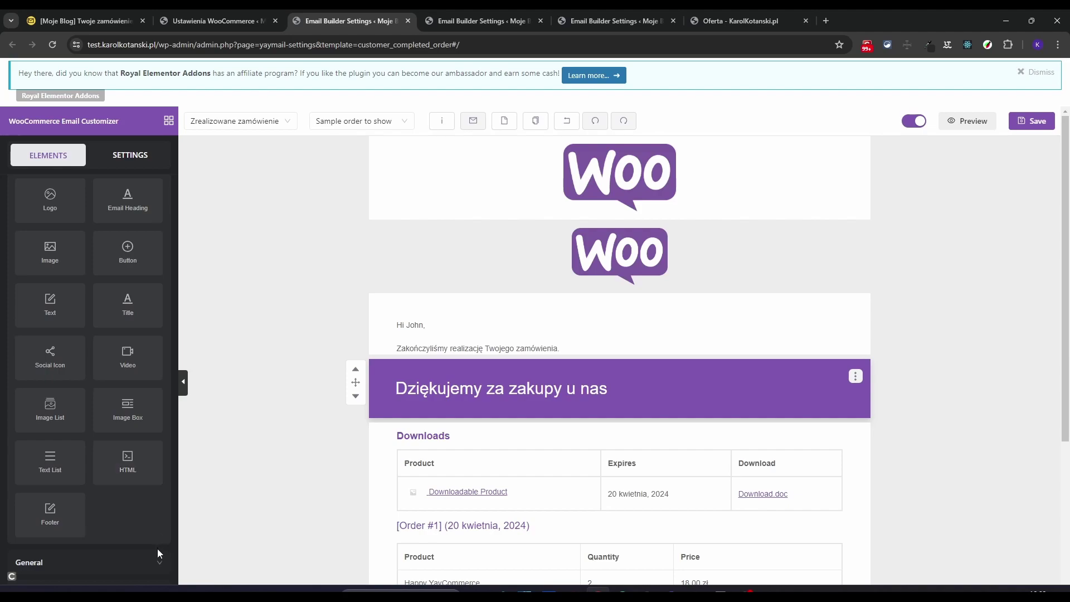
click(158, 563)
scroll(146, 514, down, 3)
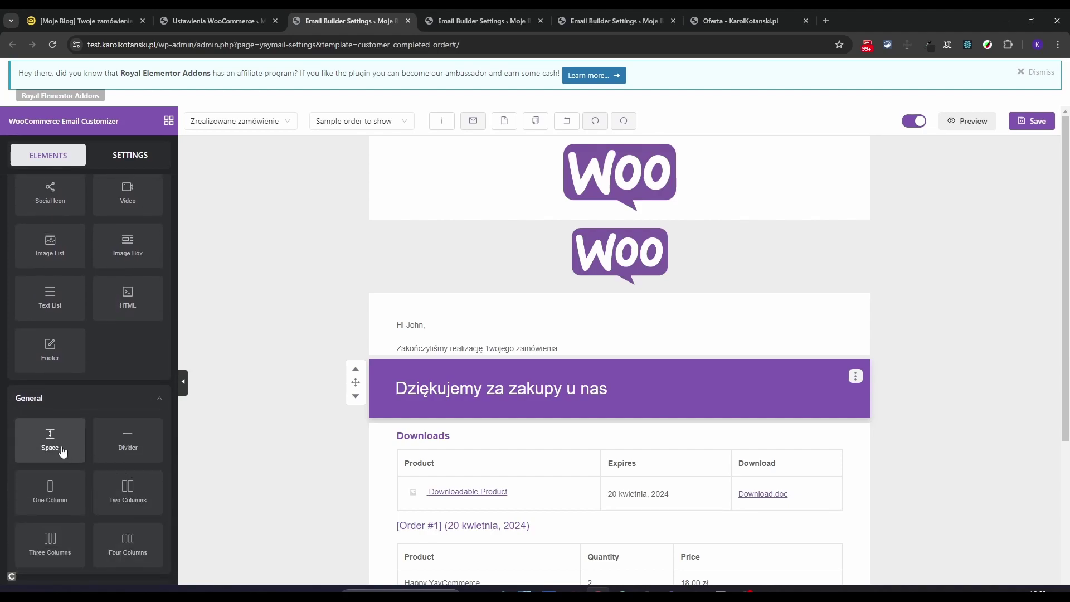
drag(49, 444, 607, 322)
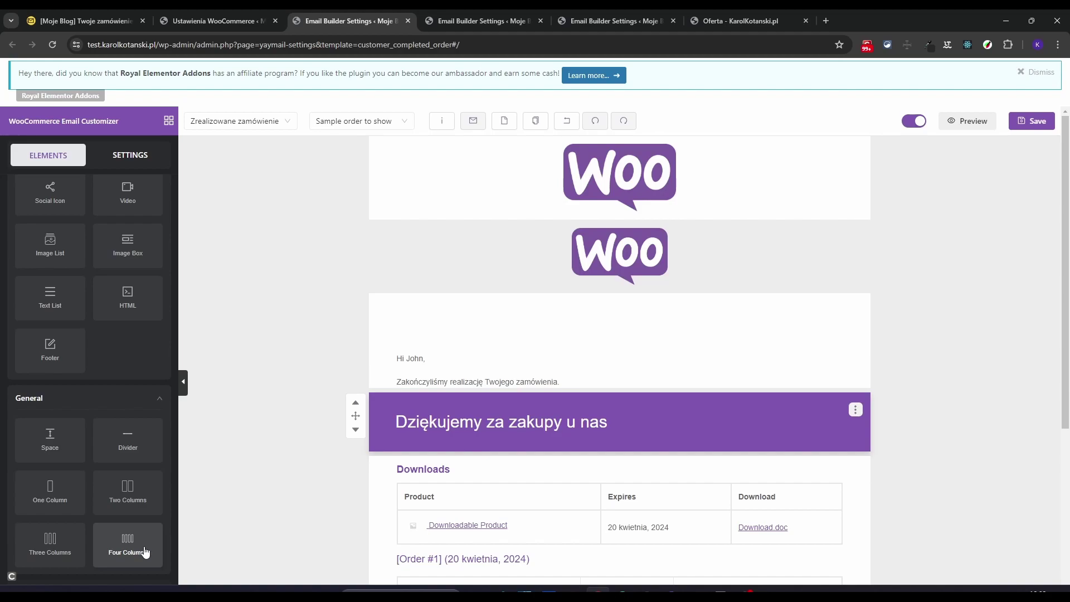
Examine the WooCommerce elements and the general template settings, including container width, product image visibility, position and size options.
scroll(112, 546, down, 3)
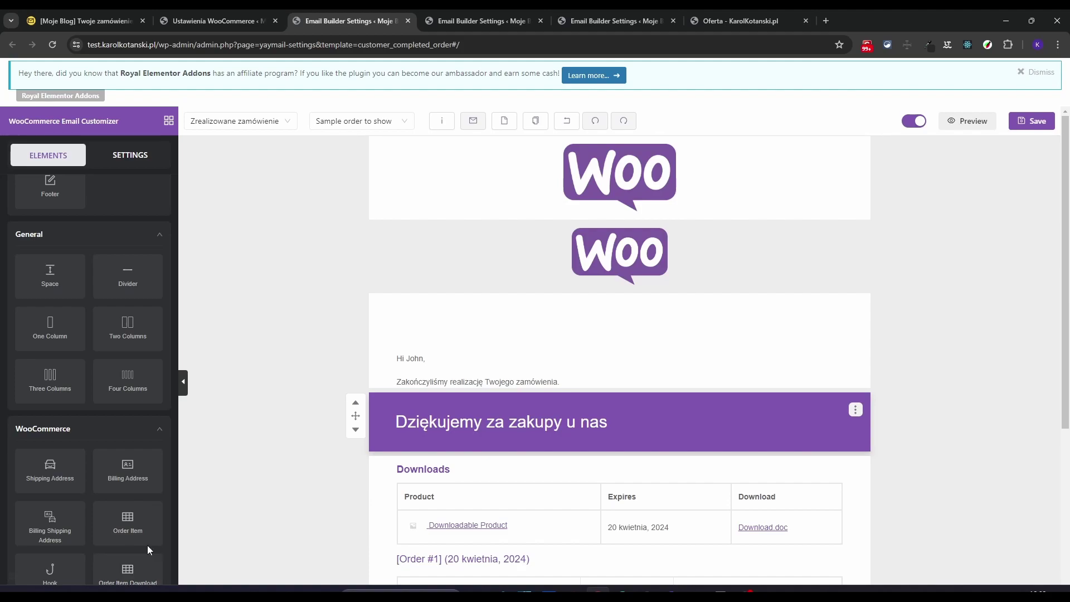
click(145, 158)
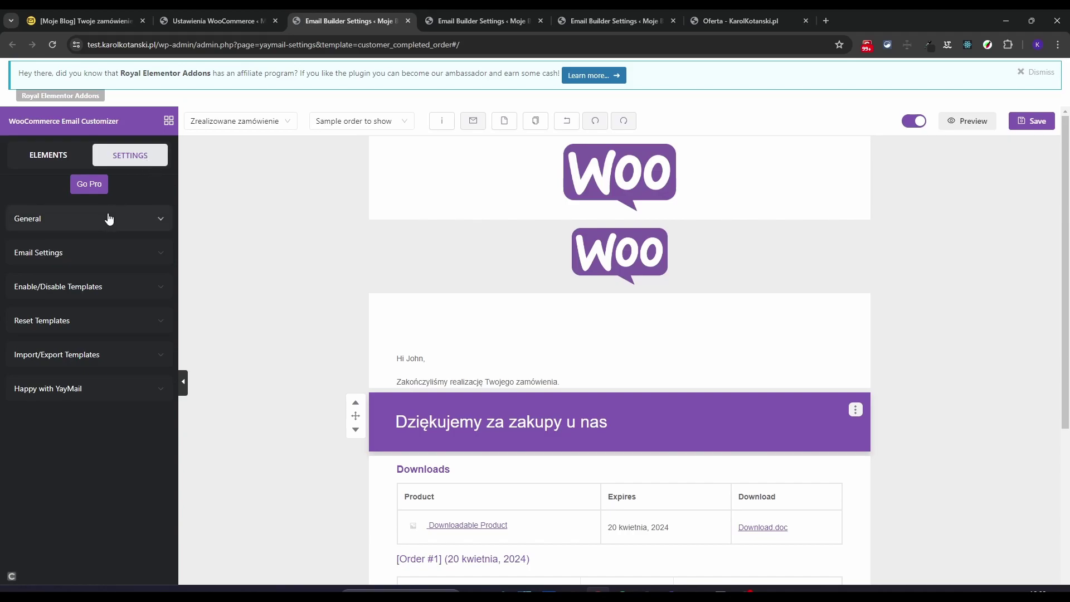
click(152, 218)
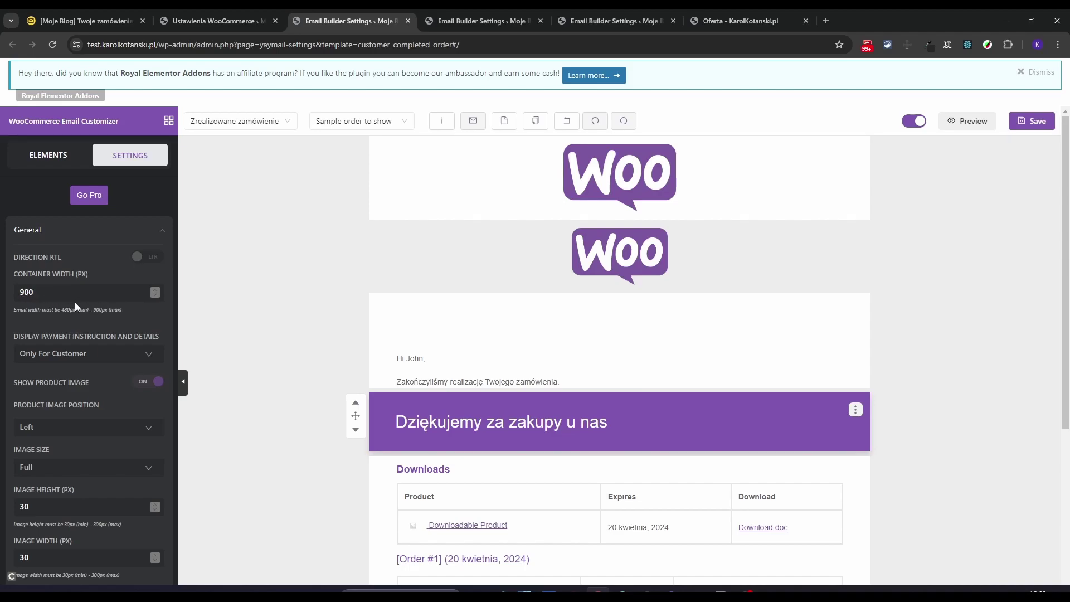
scroll(58, 317, down, 1)
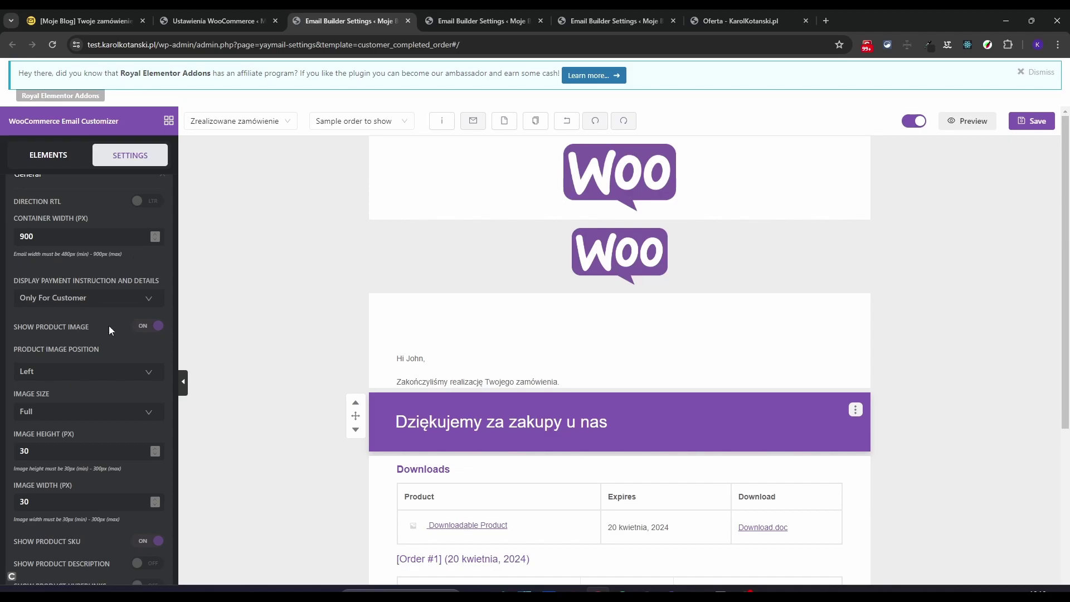
click(149, 329)
click(149, 328)
scroll(149, 330, down, 1)
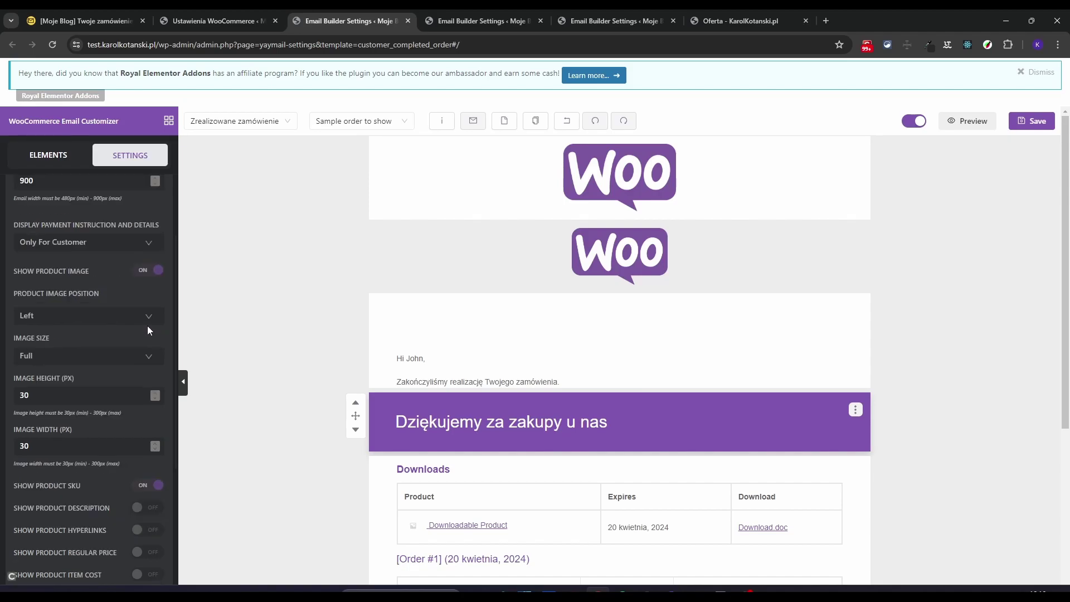
click(150, 321)
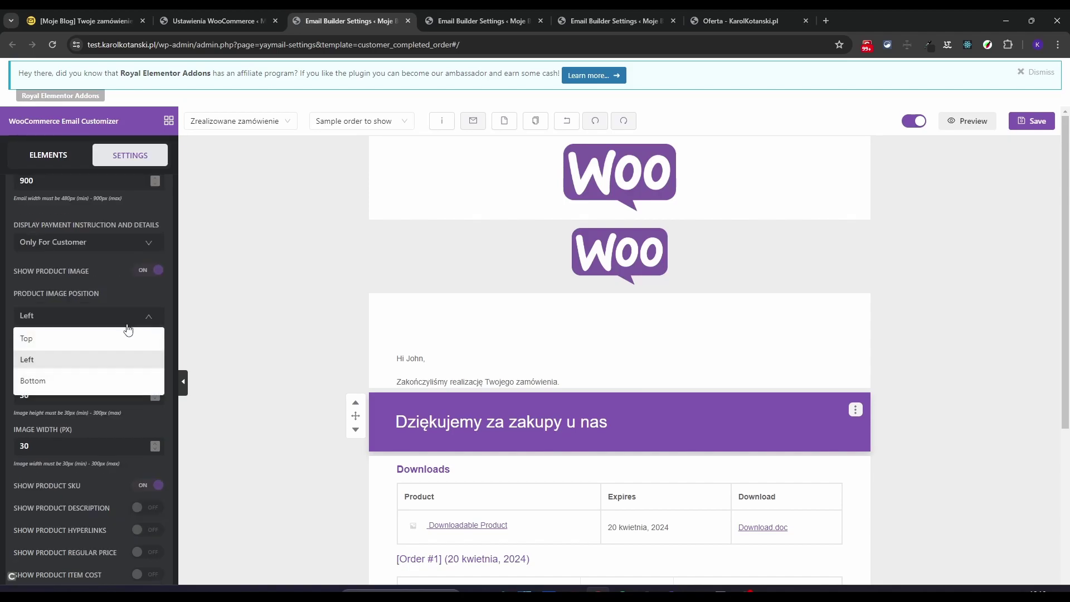
click(157, 319)
scroll(42, 406, down, 1)
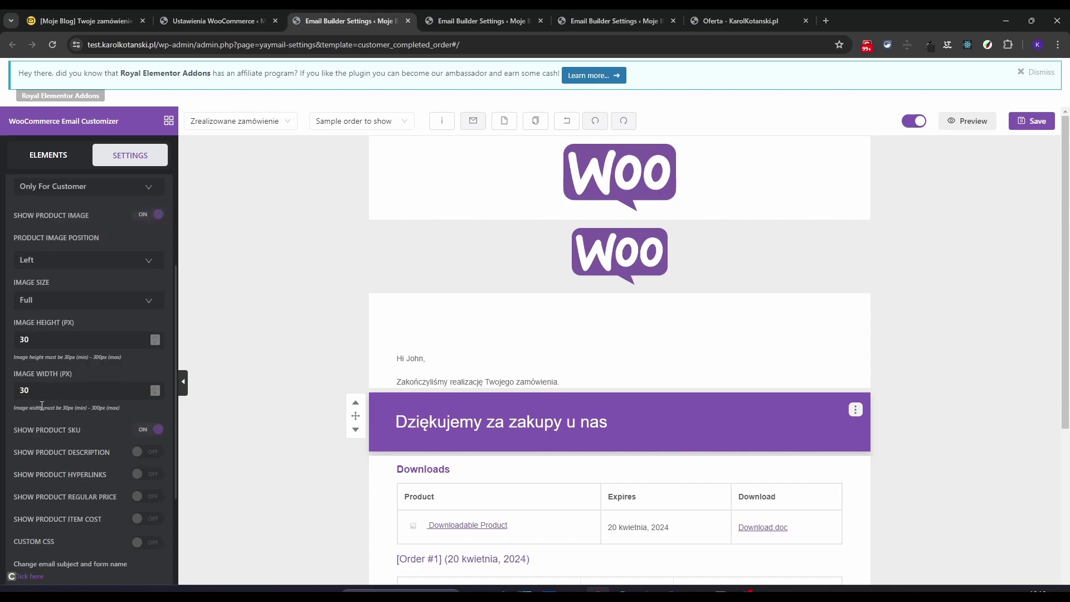
scroll(70, 388, up, 3)
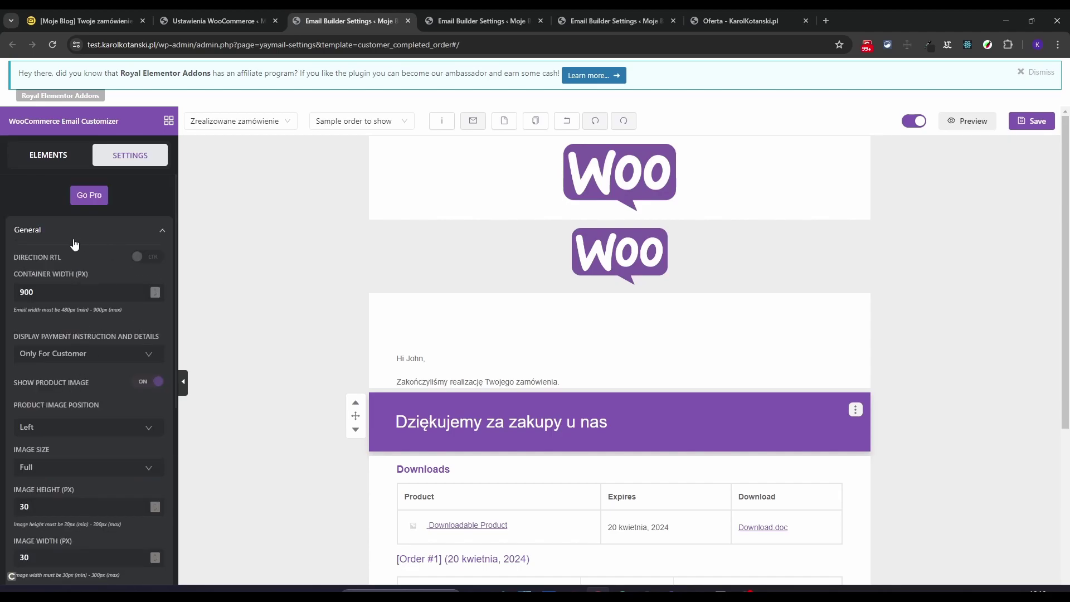
click(58, 233)
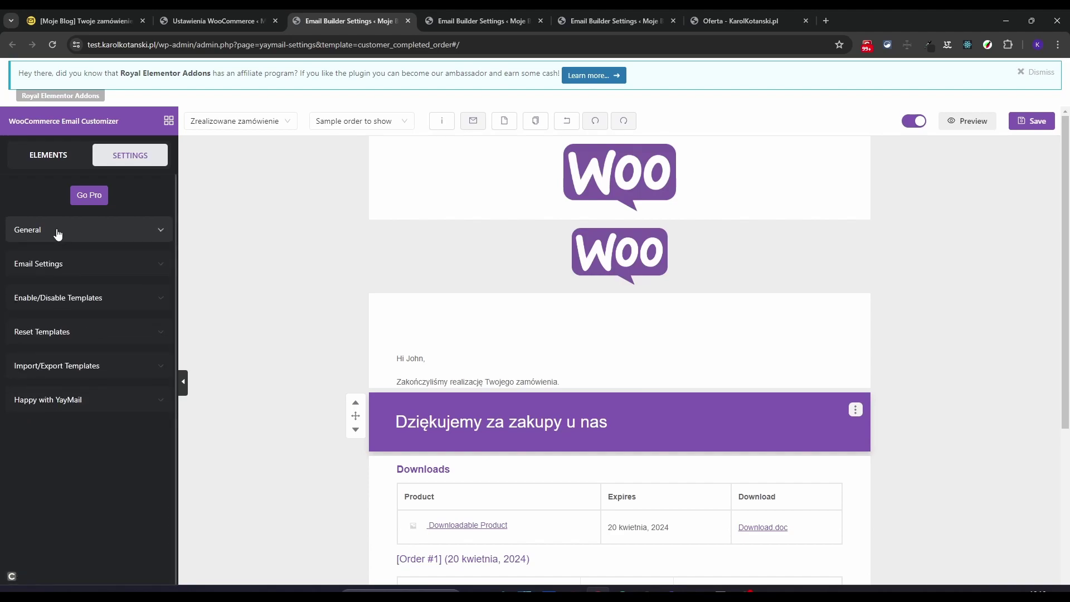
Change the text link color in the email settings to a lighter blue-violet.
click(61, 270)
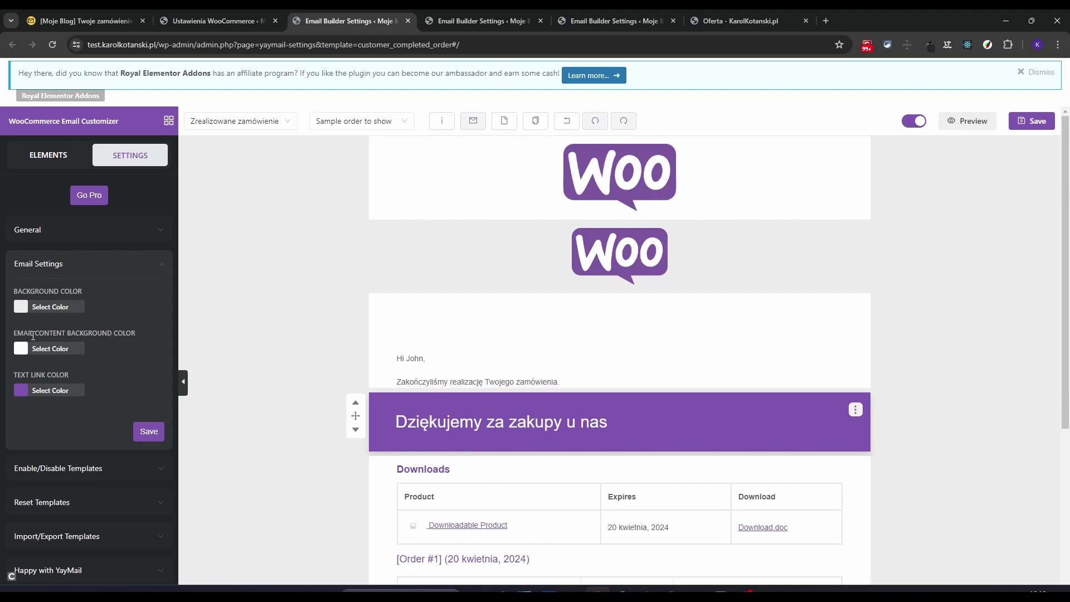
click(24, 396)
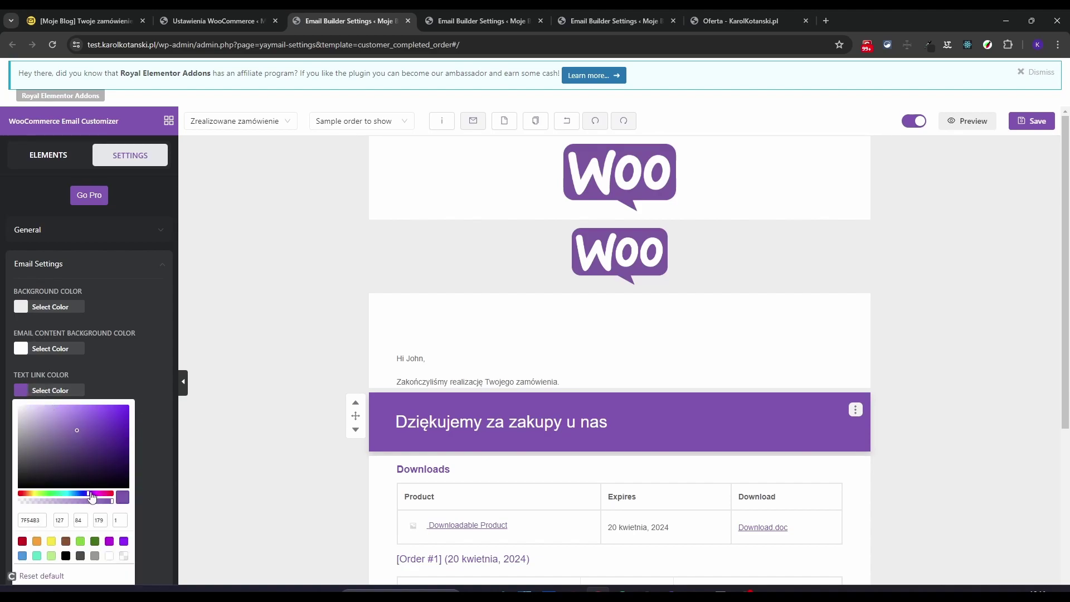
drag(88, 498, 81, 495)
drag(79, 432, 73, 402)
click(122, 375)
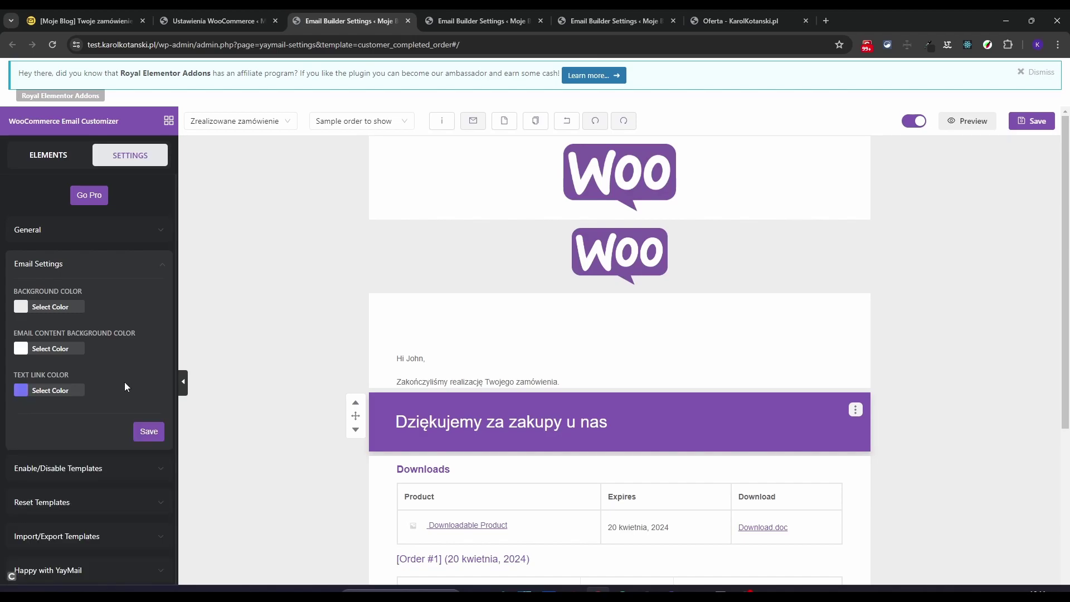
Save the email settings and replace the top logo's image with the white brand logo from the media library.
click(148, 431)
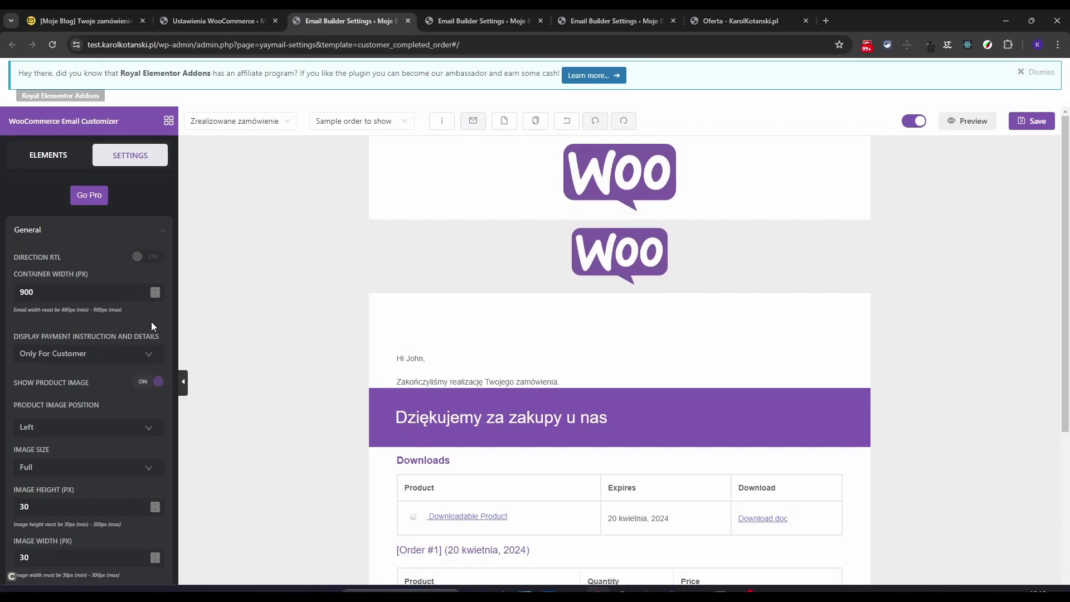
click(627, 180)
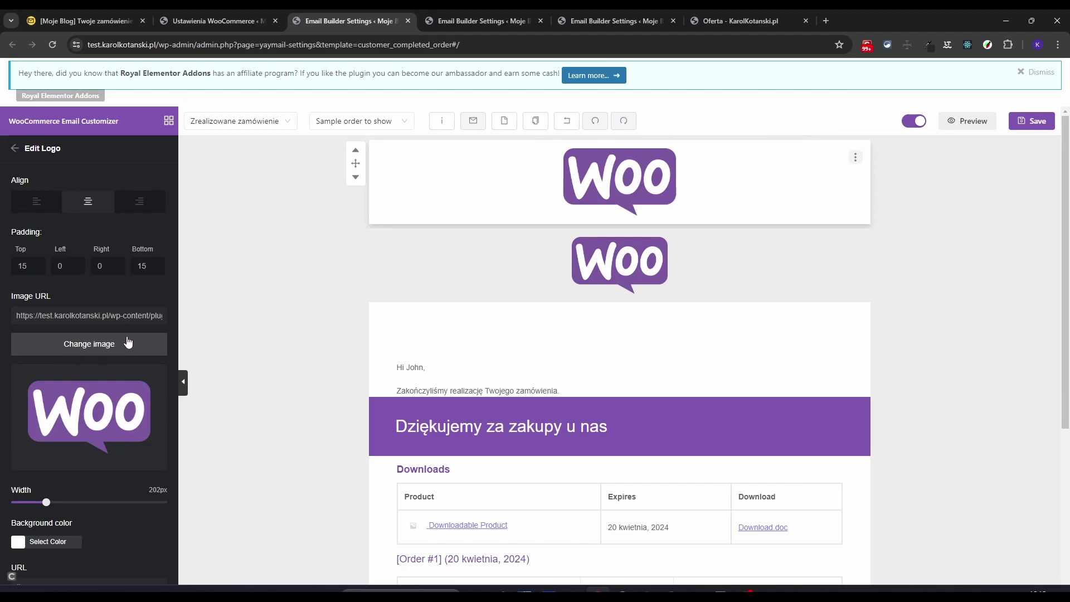
click(84, 350)
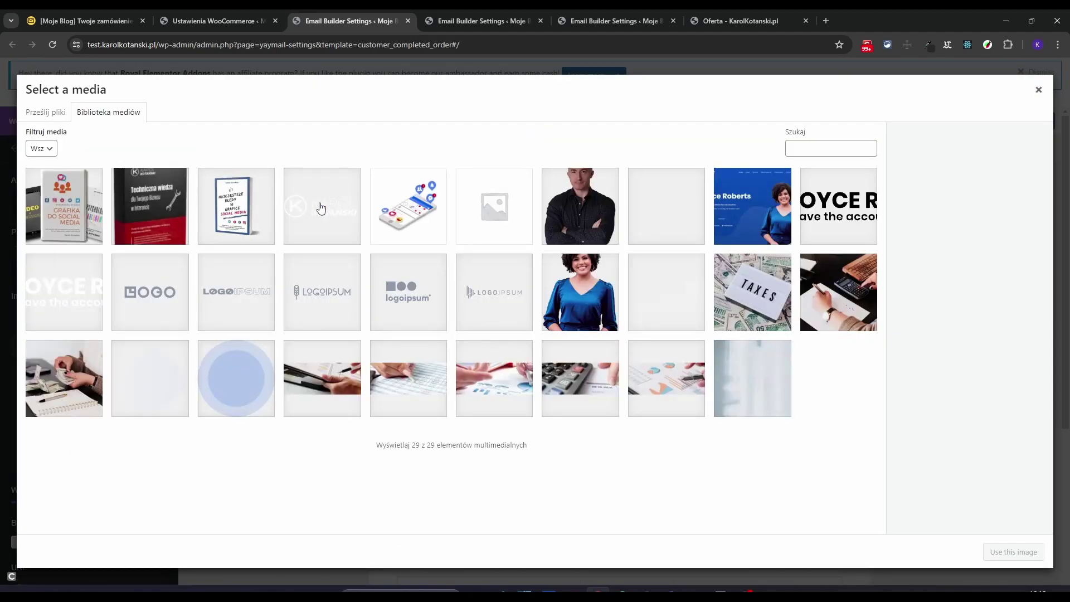
click(319, 207)
click(1003, 552)
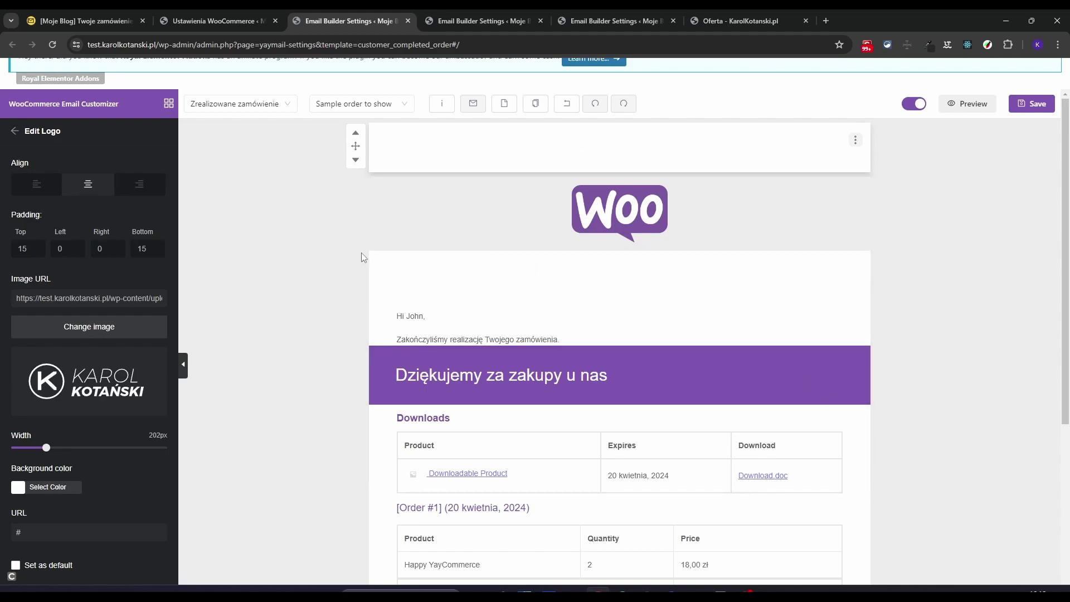
Set the top logo element's background color to 697EFF.
click(18, 488)
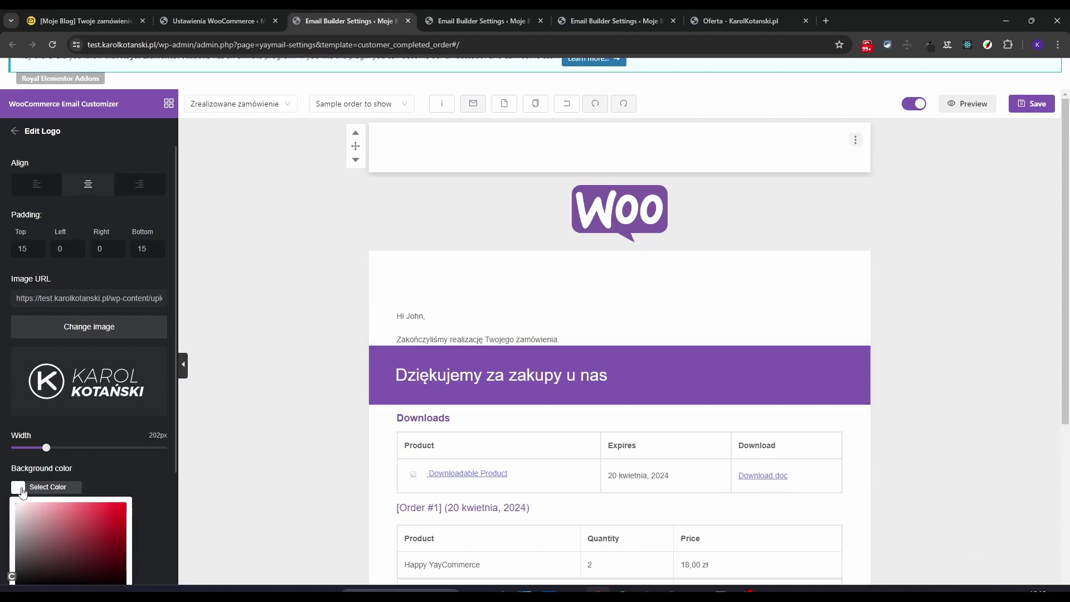
scroll(78, 502, down, 3)
double_click(28, 461)
text(697EFF)
click(124, 322)
scroll(100, 329, up, 3)
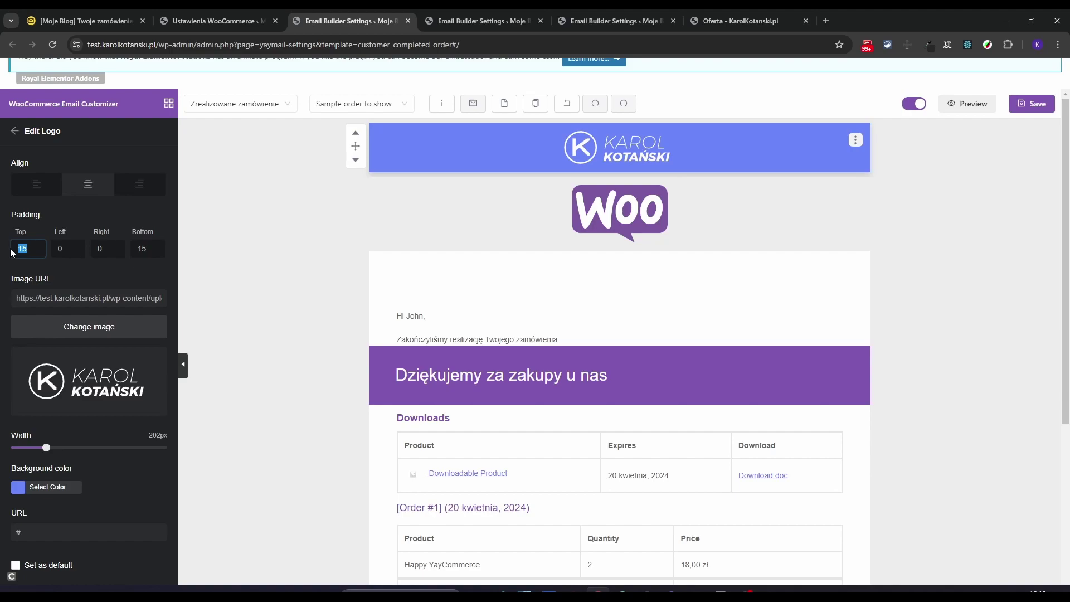
Set the top and bottom padding of the logo element to 30.
text(30)
double_click(151, 246)
text(30)
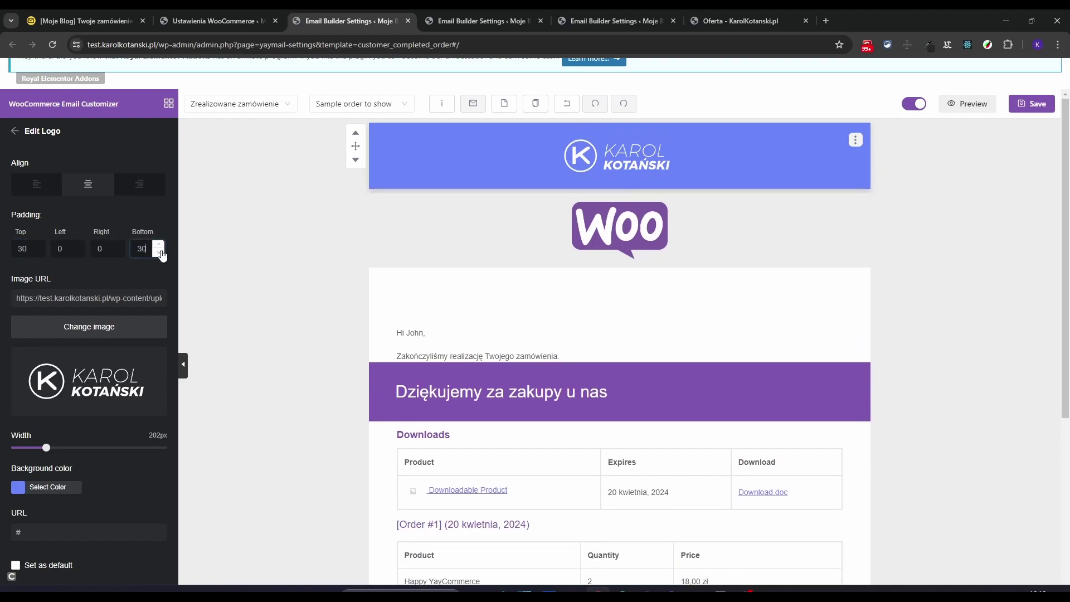
Remove the second logo element showing the Woo image beneath the blue logo band.
click(485, 233)
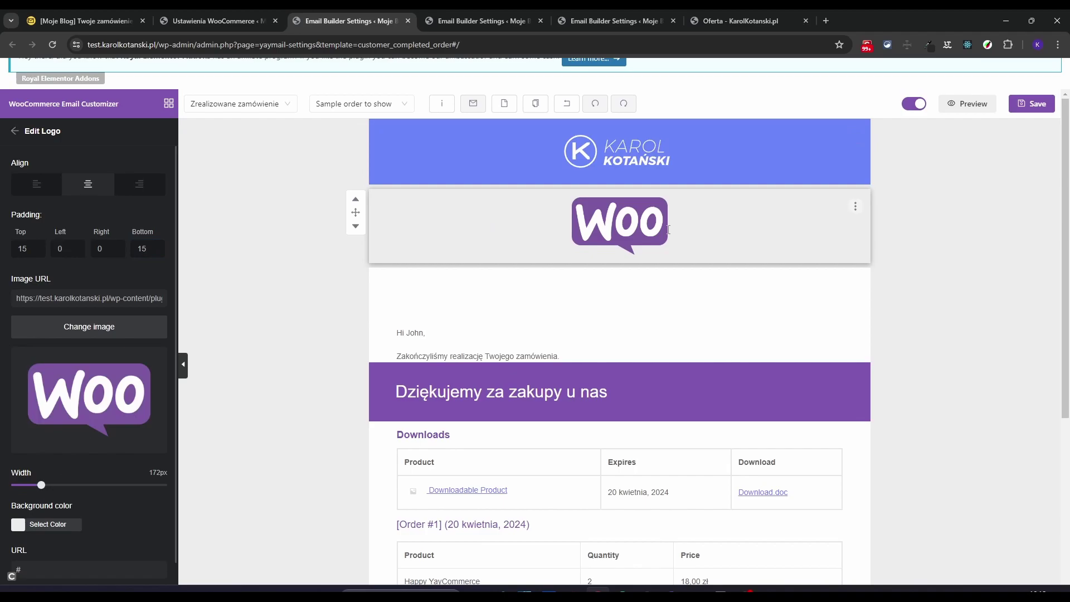
click(855, 206)
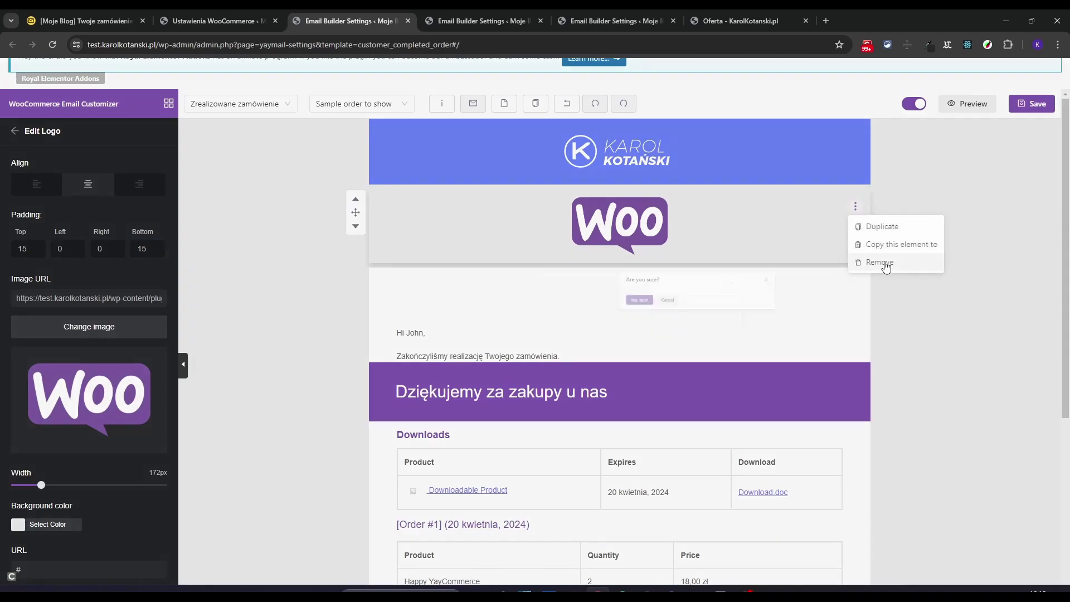
click(882, 262)
click(437, 331)
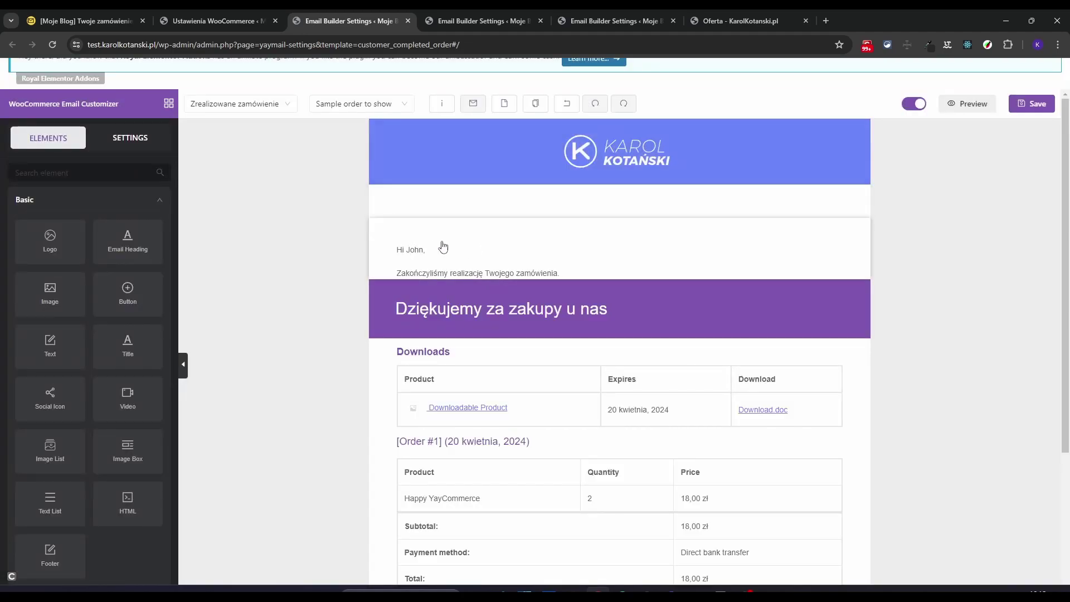
Remove the Space element between the blue logo band and the greeting text.
click(519, 201)
click(856, 207)
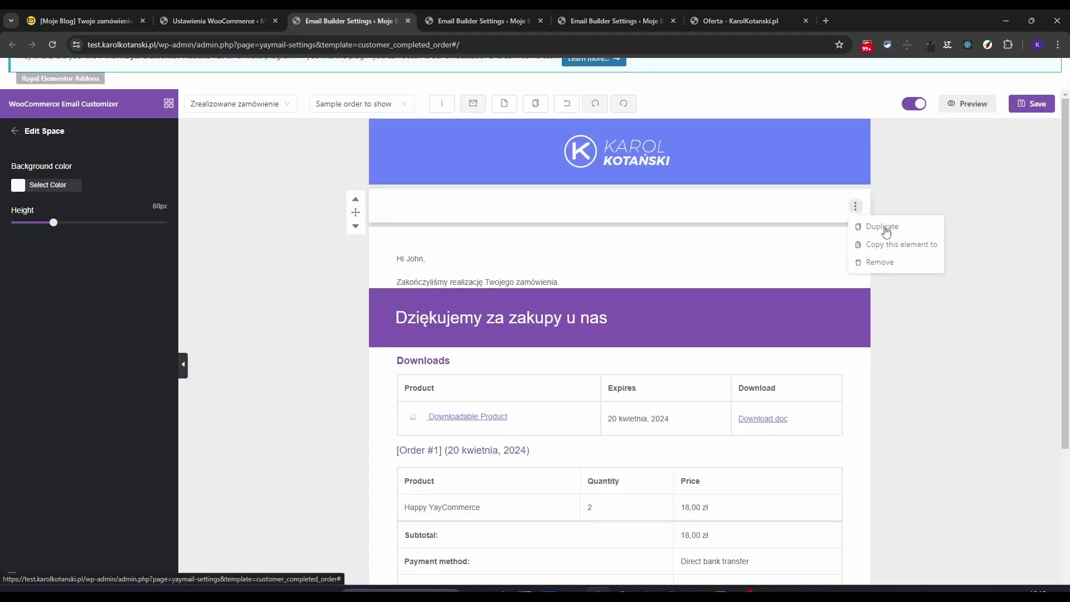
click(886, 266)
click(436, 337)
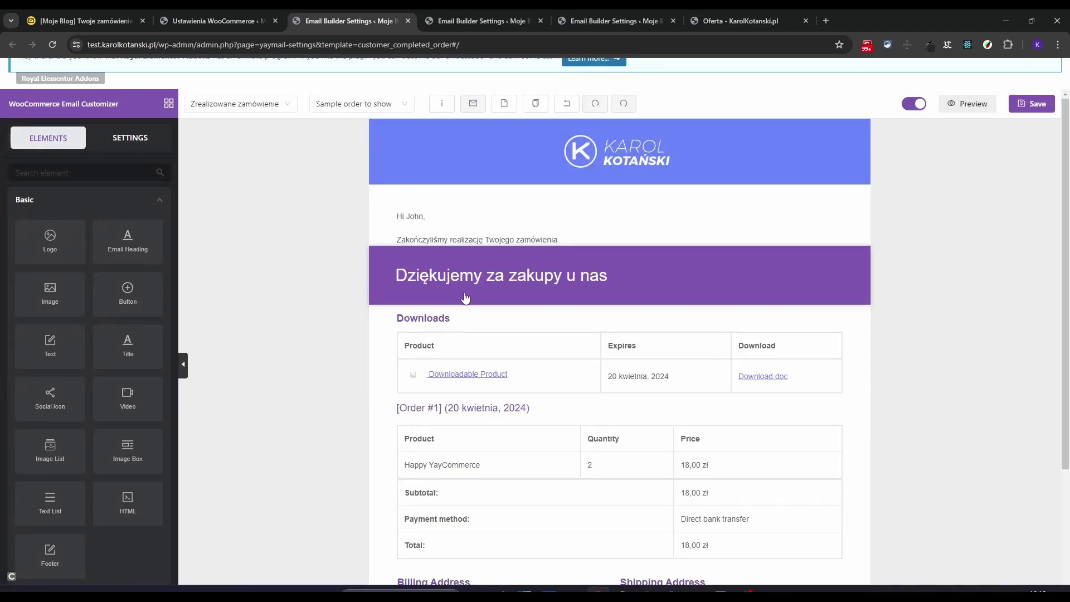
Duplicate the greeting text element below the logo band.
click(542, 230)
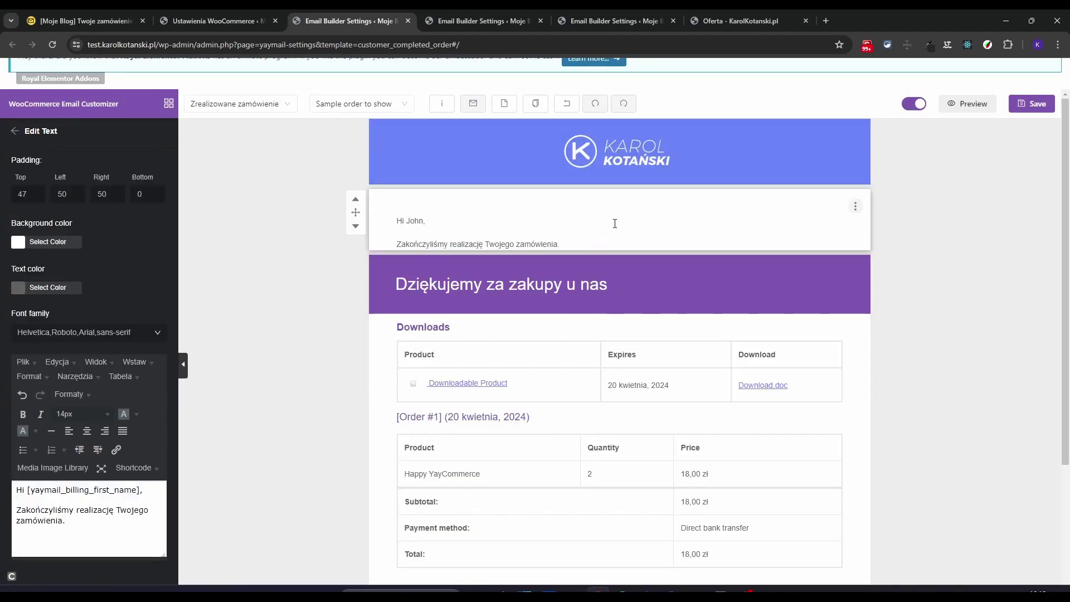
click(855, 206)
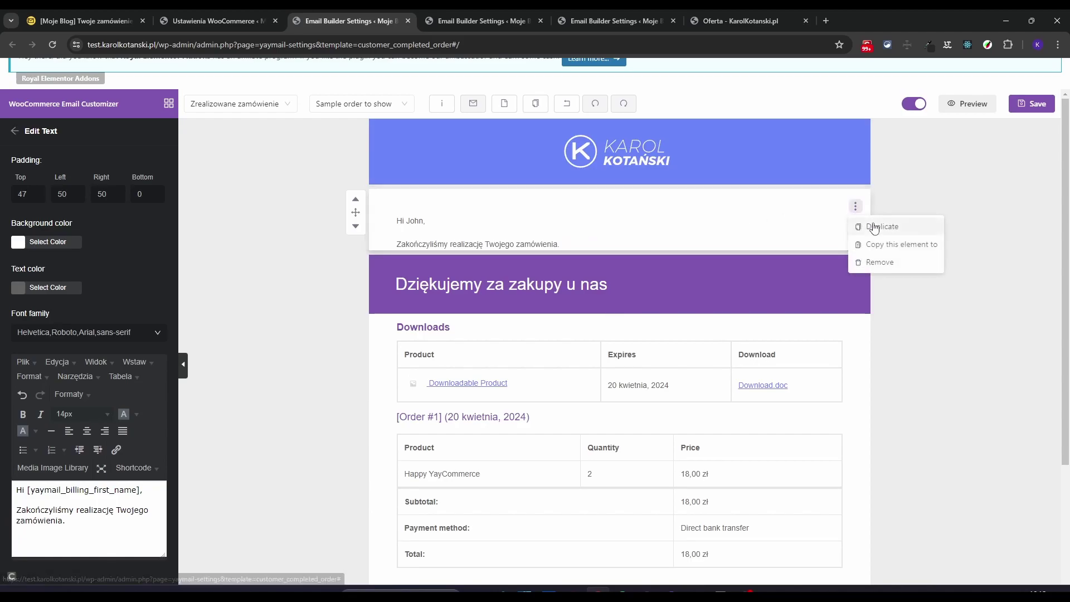
click(873, 225)
Reduce the upper greeting copy to the single line "Witam [yaymail_billing_first_name]" and center it.
click(595, 214)
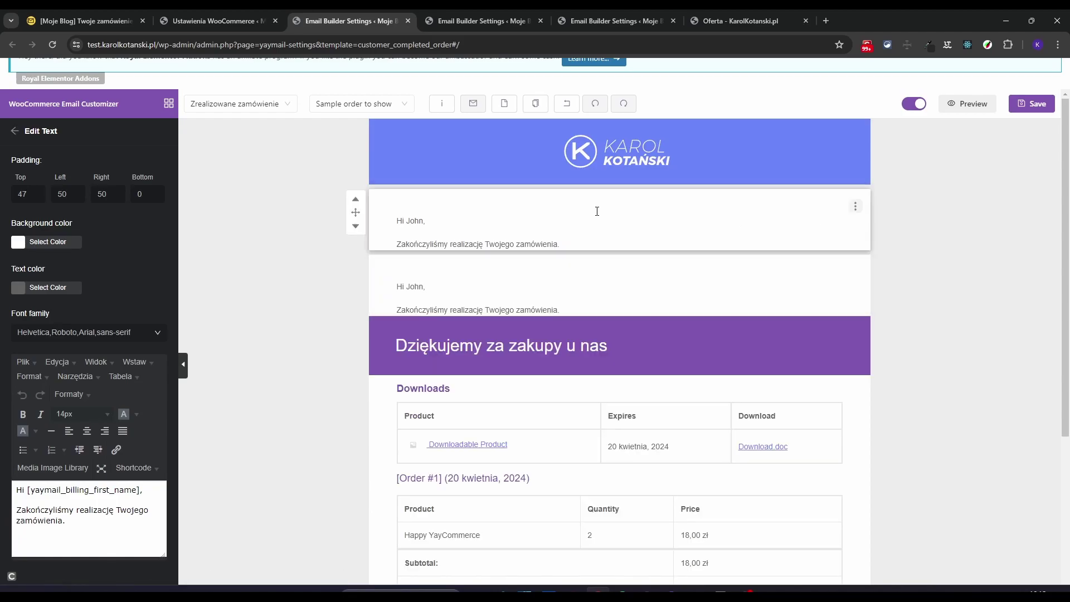
drag(65, 522, 17, 510)
key(BackSpace)
key(BackSpace)
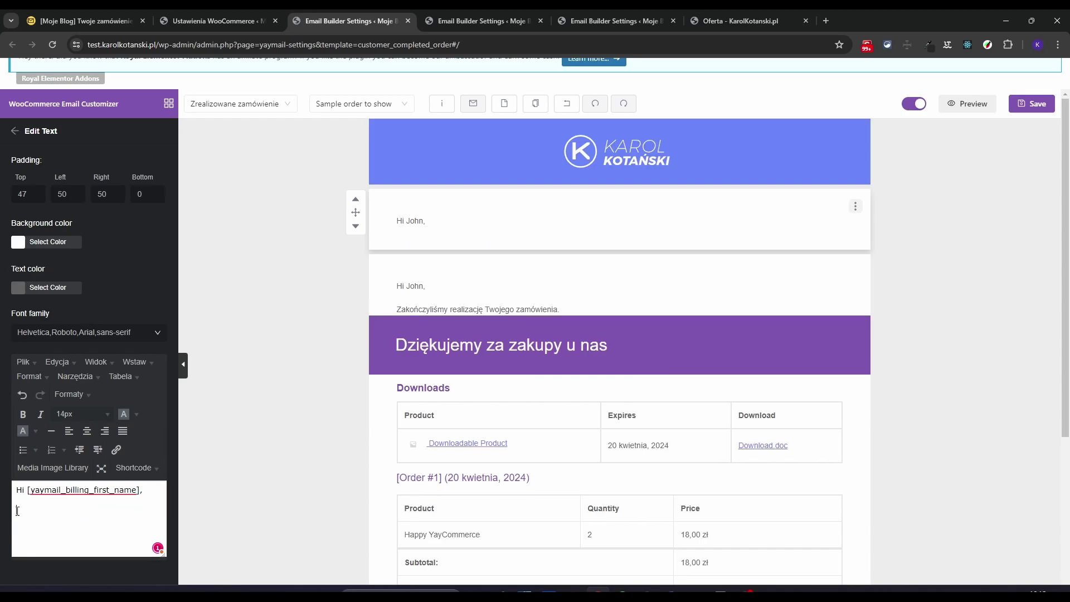
double_click(19, 490)
text(W)
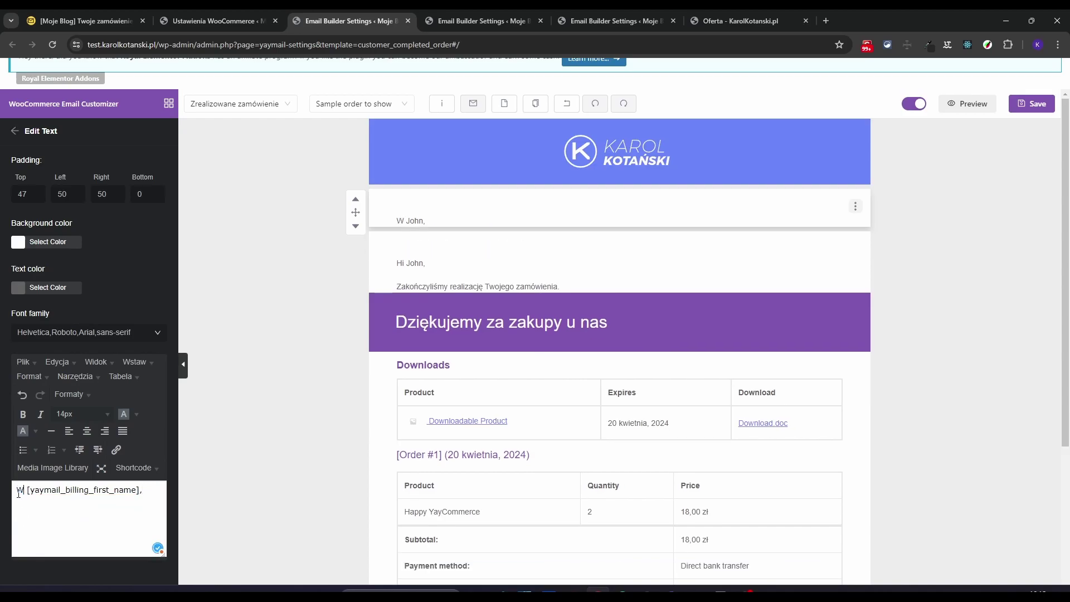
text(itam)
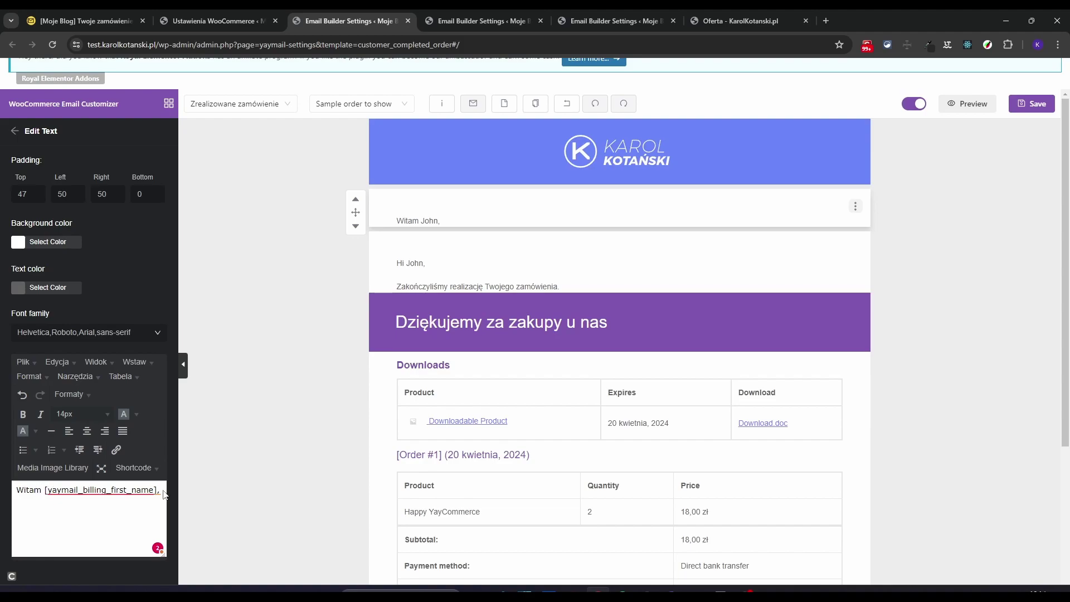
key(BackSpace)
drag(164, 495, 8, 501)
click(86, 431)
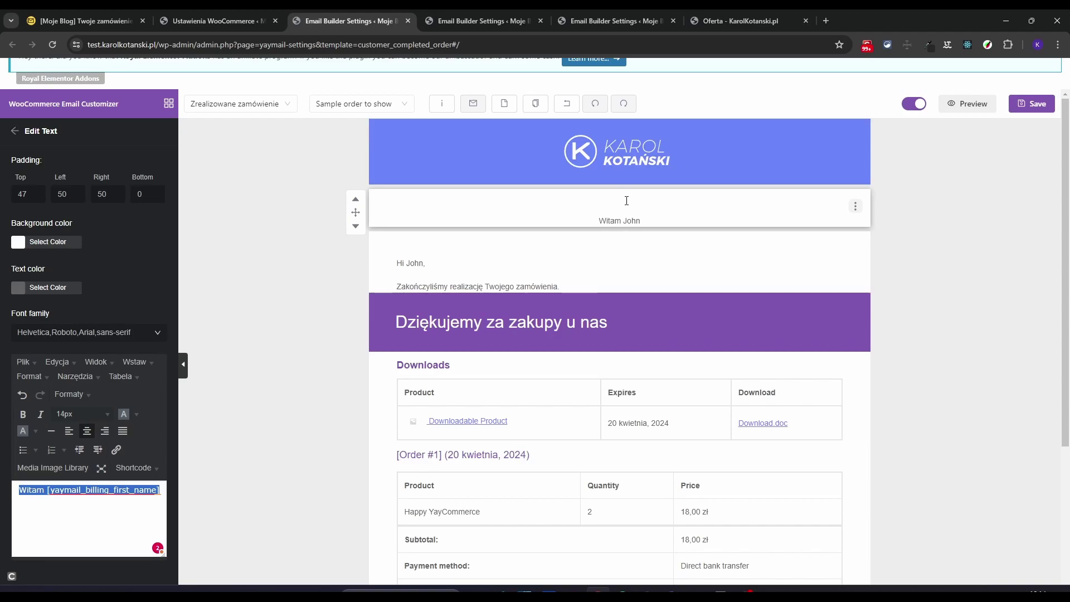
Set the top and bottom padding of the centered greeting element to 20.
double_click(33, 194)
text(20)
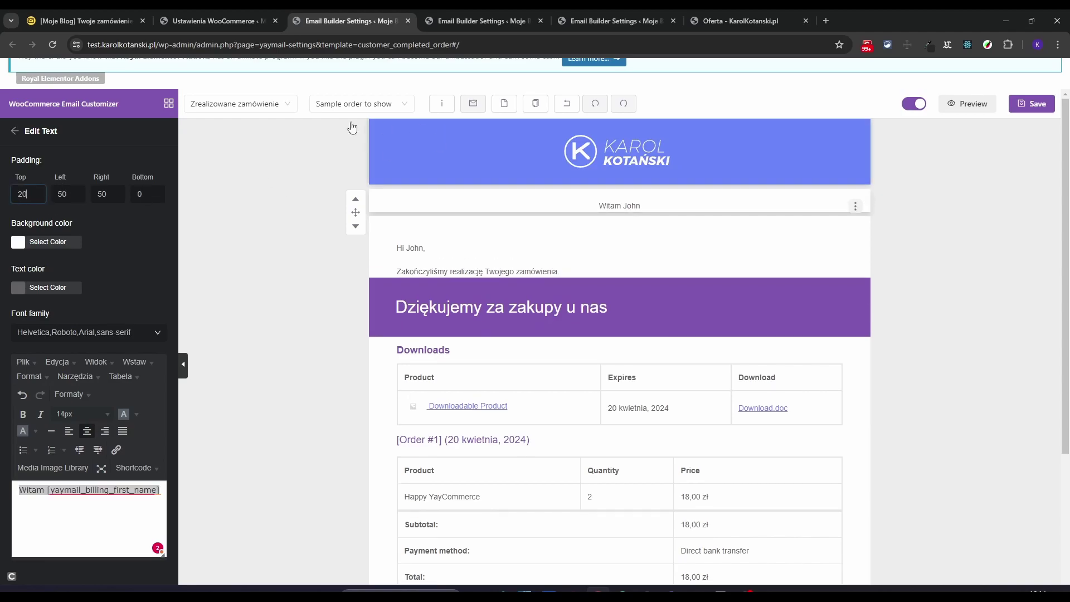
double_click(139, 194)
text(20)
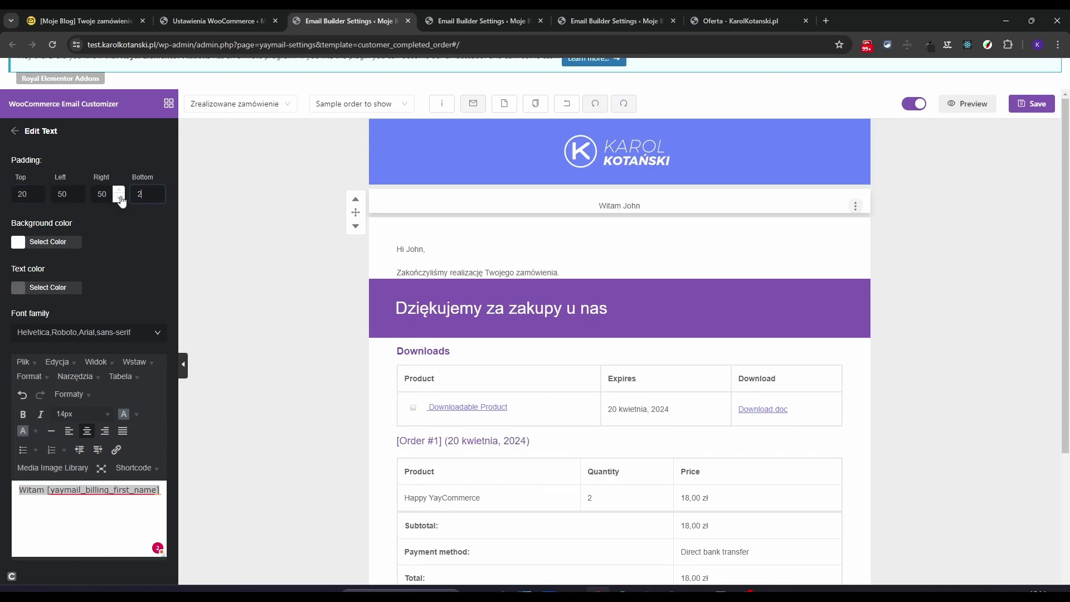
Enlarge the centered greeting to 30px and change its opening word to "Witaj".
click(108, 413)
click(105, 341)
click(108, 358)
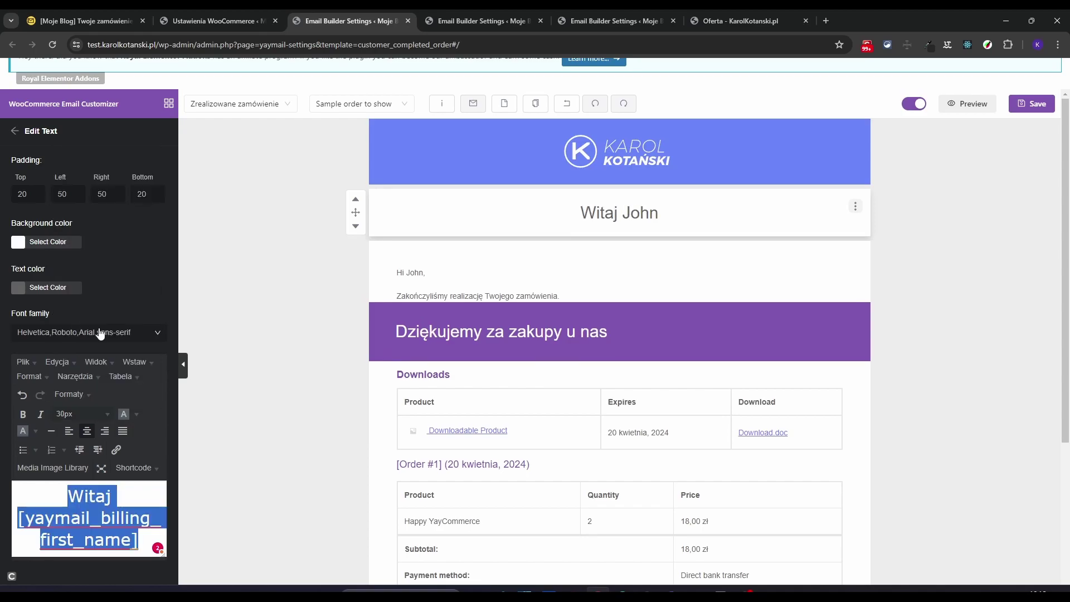
Give the "Witaj" greeting element the background color 697EFF and white text.
click(19, 243)
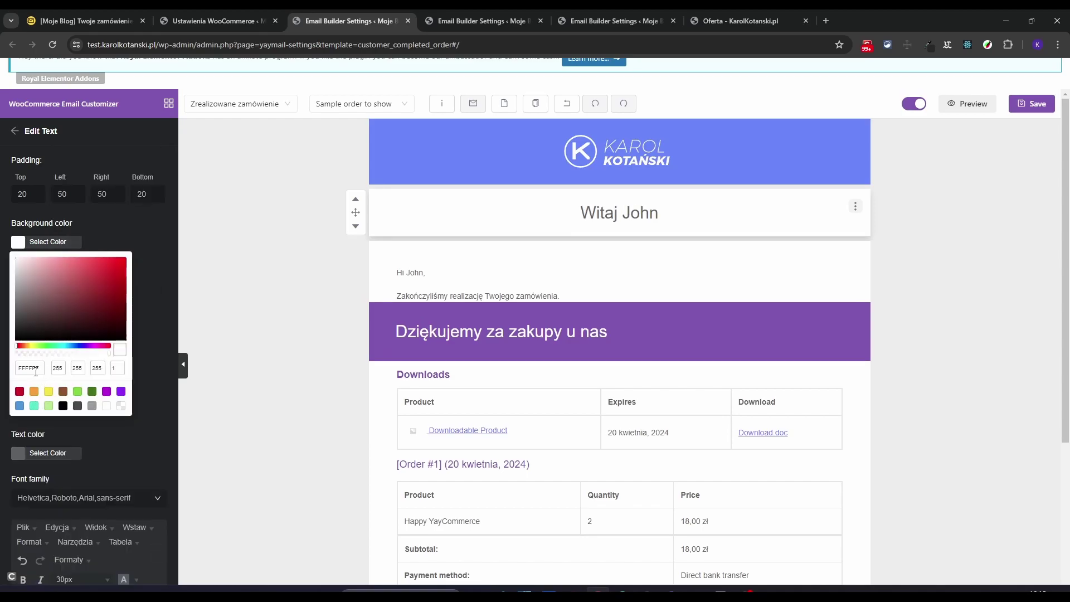
text(697EFF)
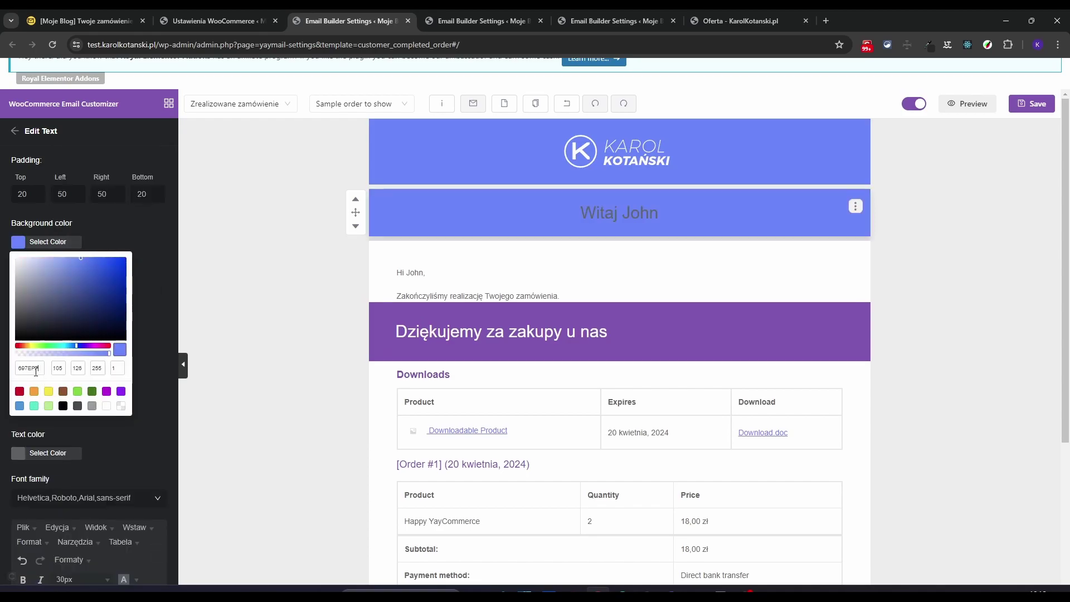
click(152, 253)
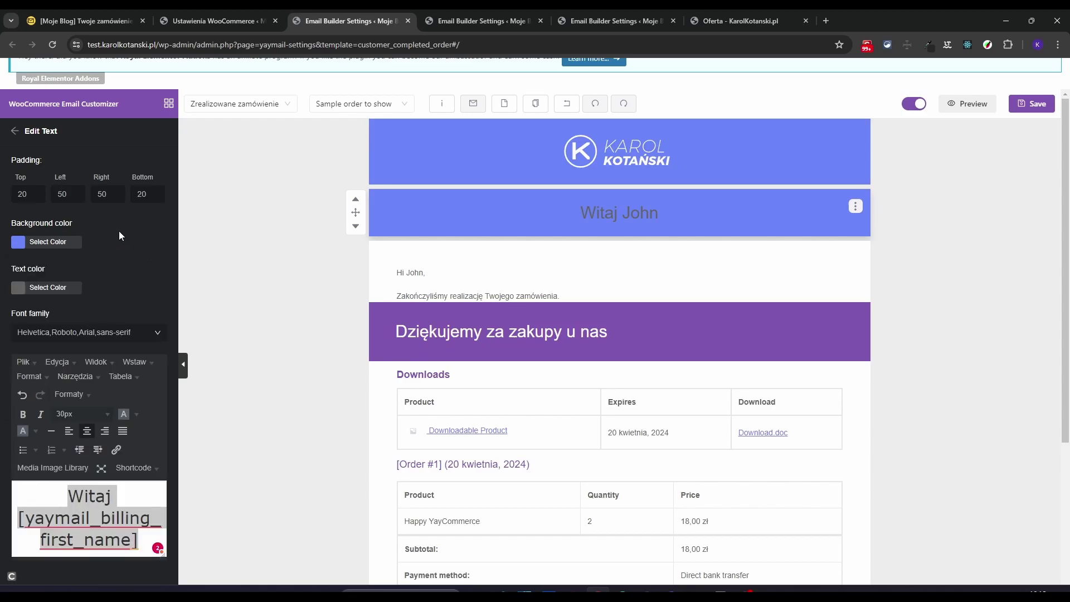
click(30, 286)
click(28, 321)
click(8, 296)
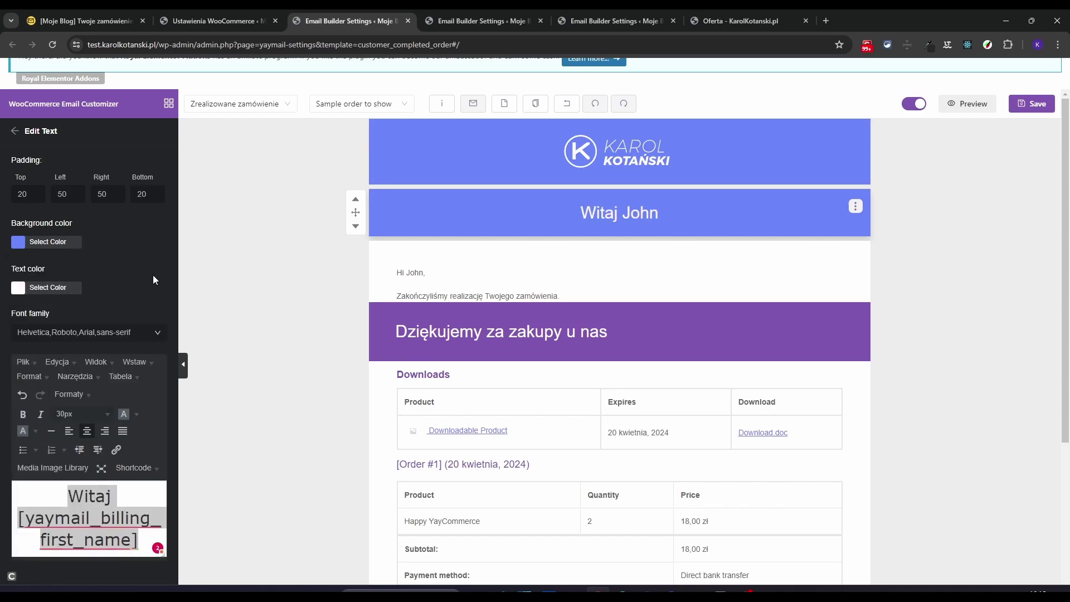
click(307, 185)
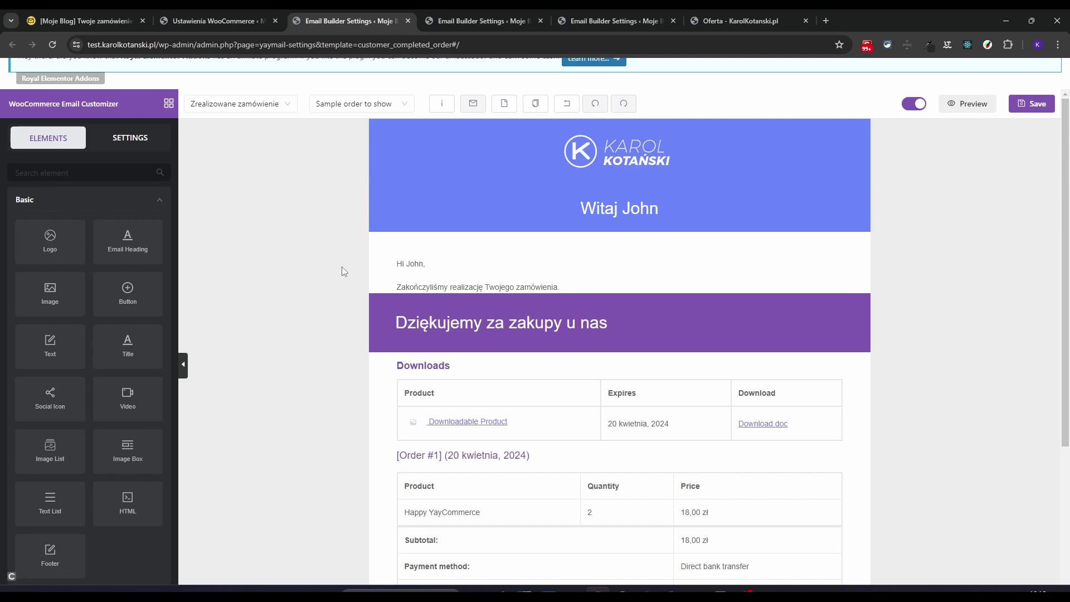
Change the font family of the "Witaj" banner and the text element below it to "Arial Black", Gadget, sans-serif.
click(624, 201)
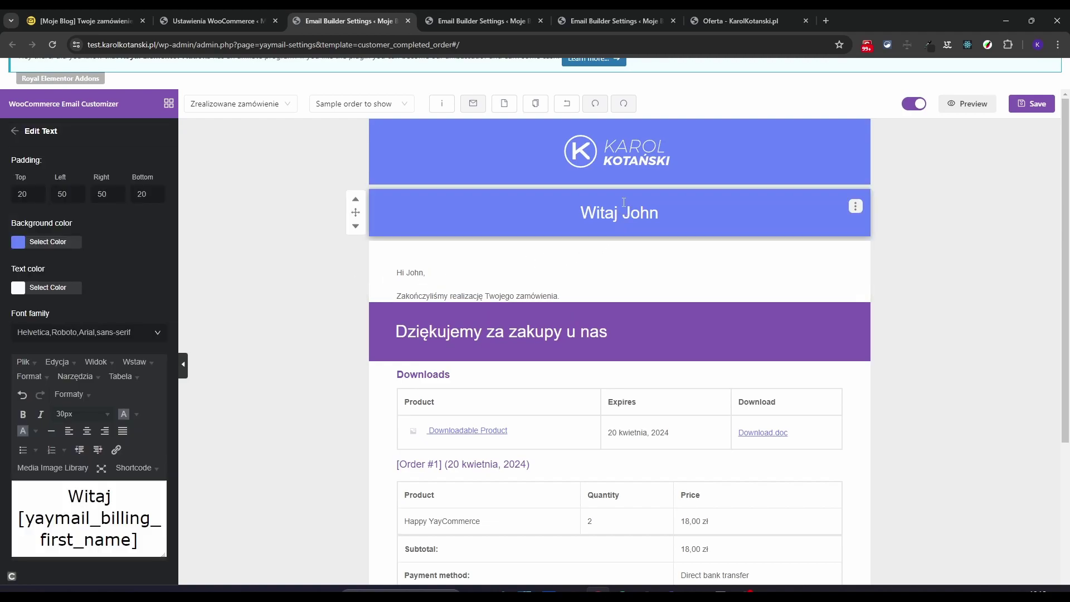
click(158, 333)
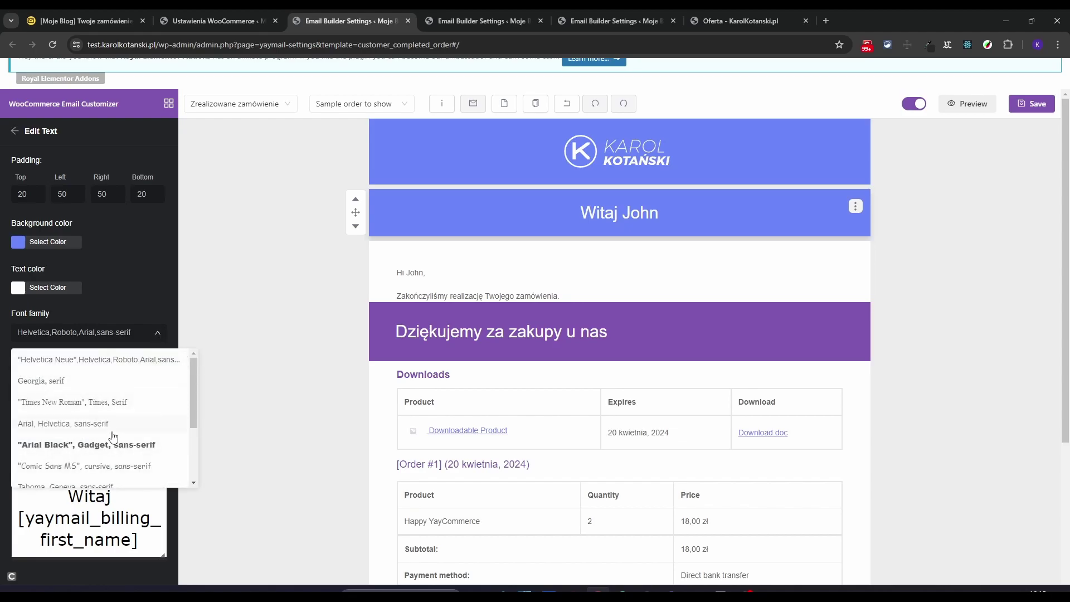
click(98, 446)
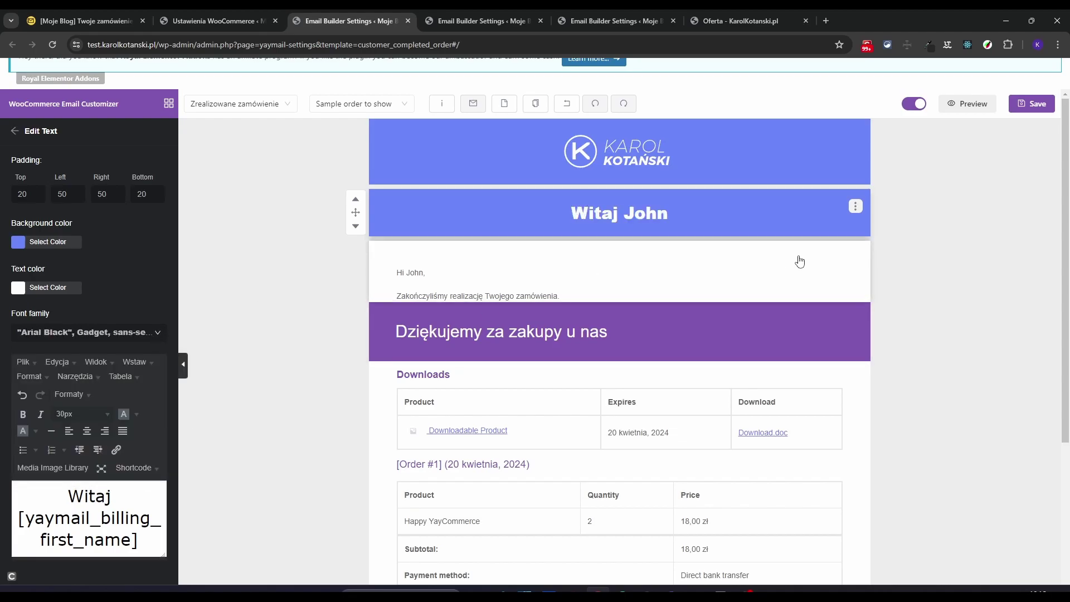
click(817, 259)
click(129, 334)
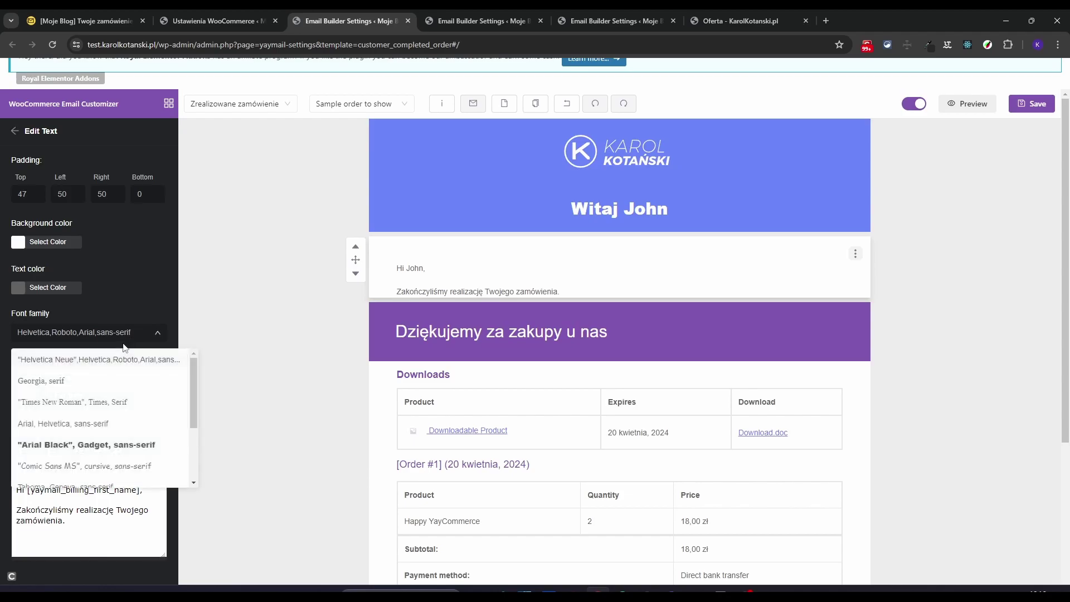
click(123, 445)
Remove the purple "Dziękujemy za zakupy u nas" email heading element.
click(841, 324)
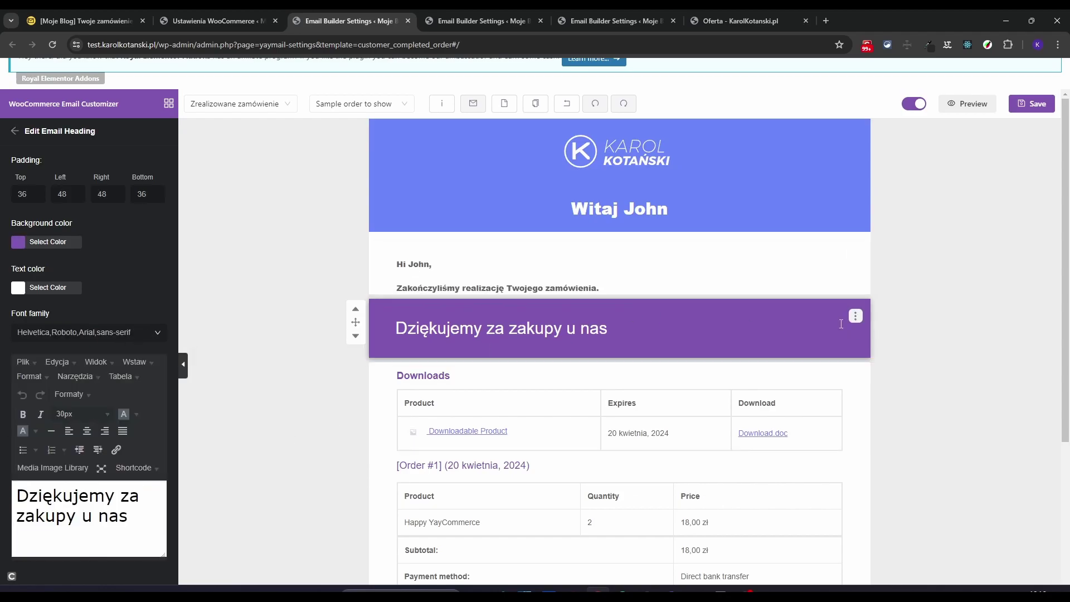
click(855, 318)
click(884, 370)
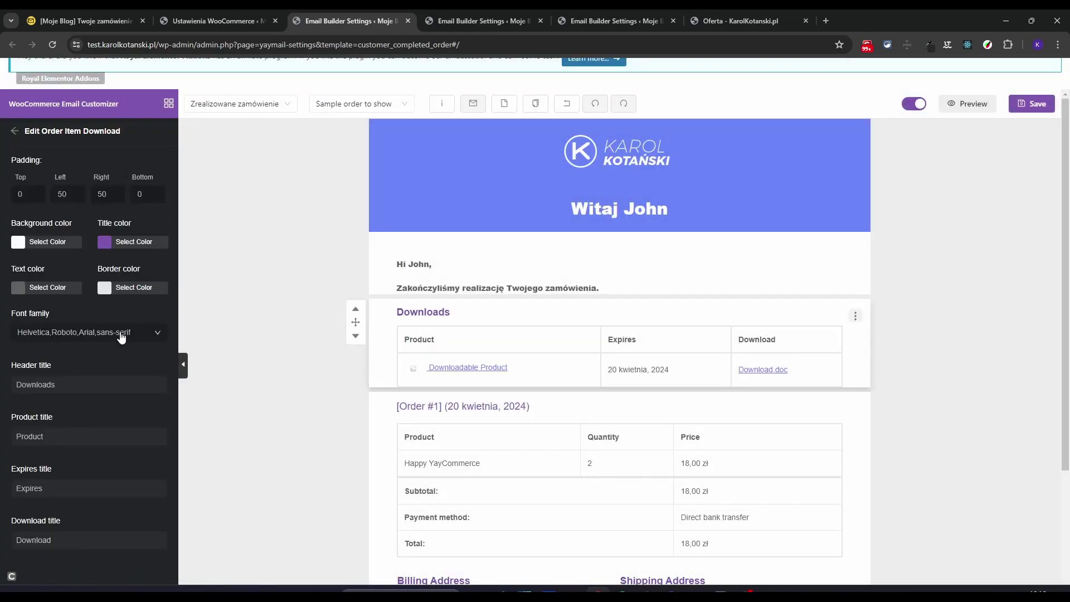
Change the font family of the Downloads table element to "Arial Black", Gadget, sans-serif.
click(121, 332)
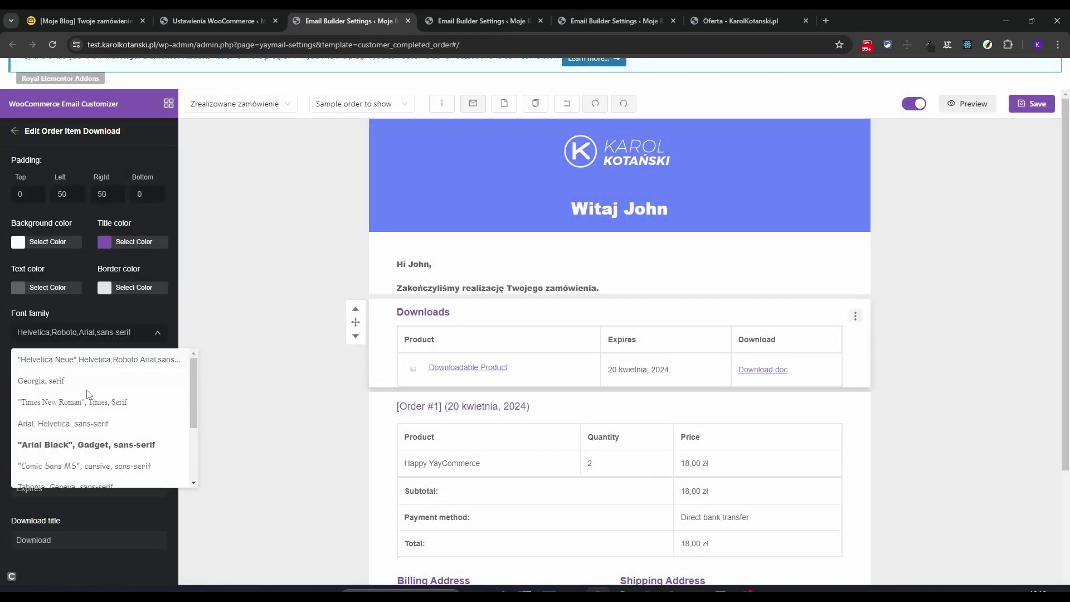
click(92, 445)
Change the font family of the order items table to "Arial Black", Gadget, sans-serif.
scroll(500, 385, down, 3)
click(669, 258)
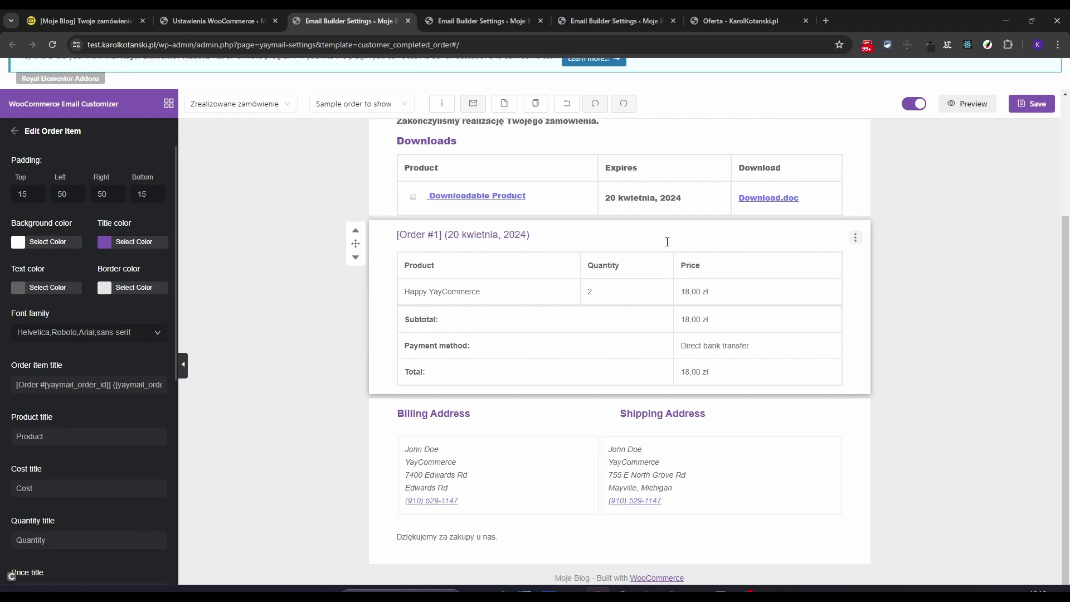
click(143, 333)
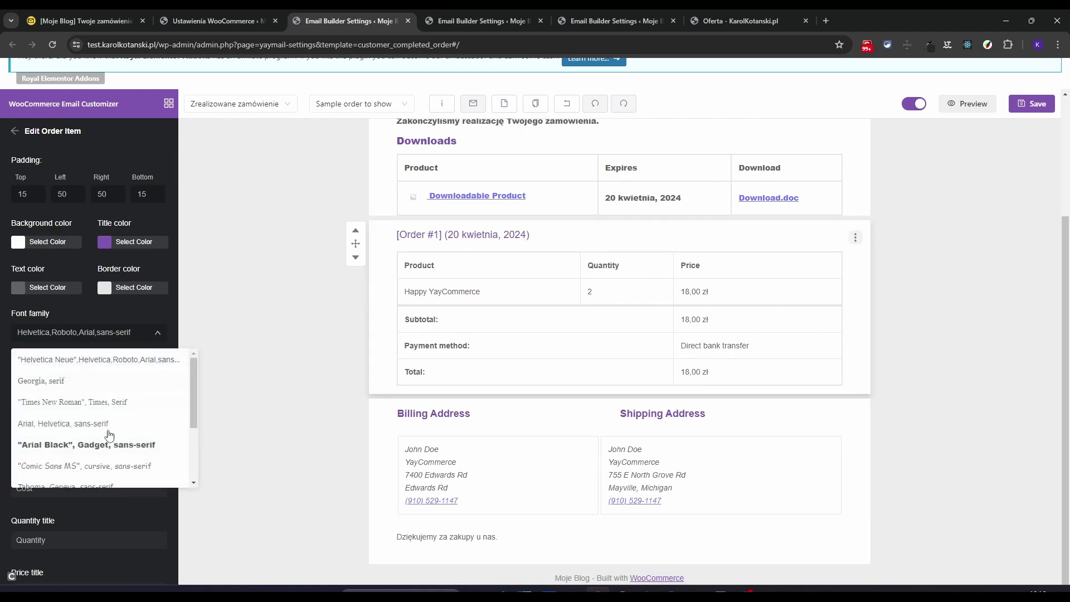
click(110, 445)
Change the font family of the billing and shipping addresses, the closing thank-you text and the footer to "Arial Black", Gadget, sans-serif.
scroll(700, 250, down, 1)
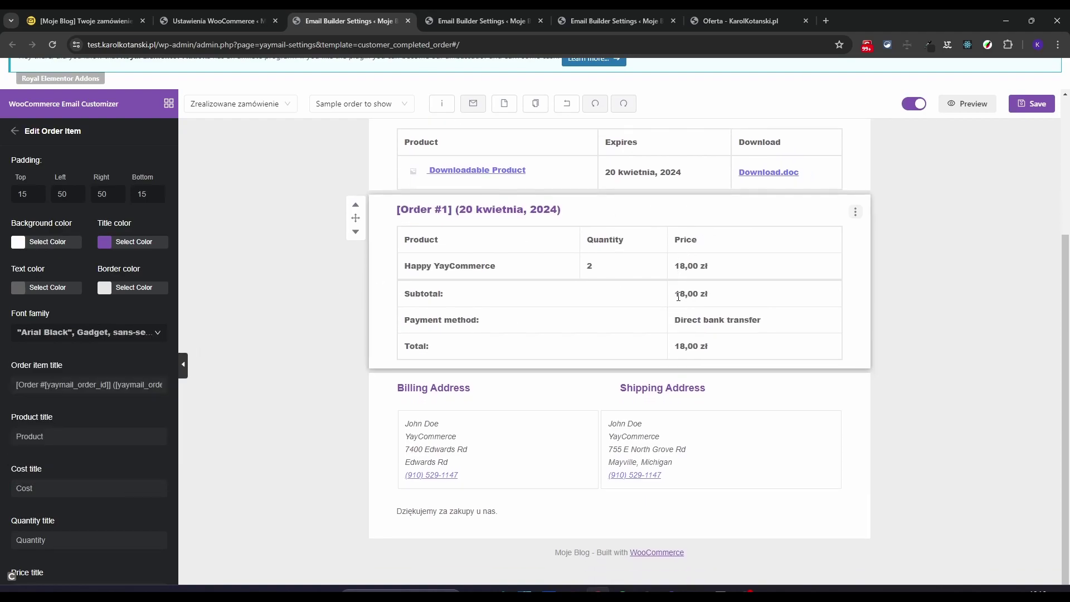
click(717, 389)
click(127, 334)
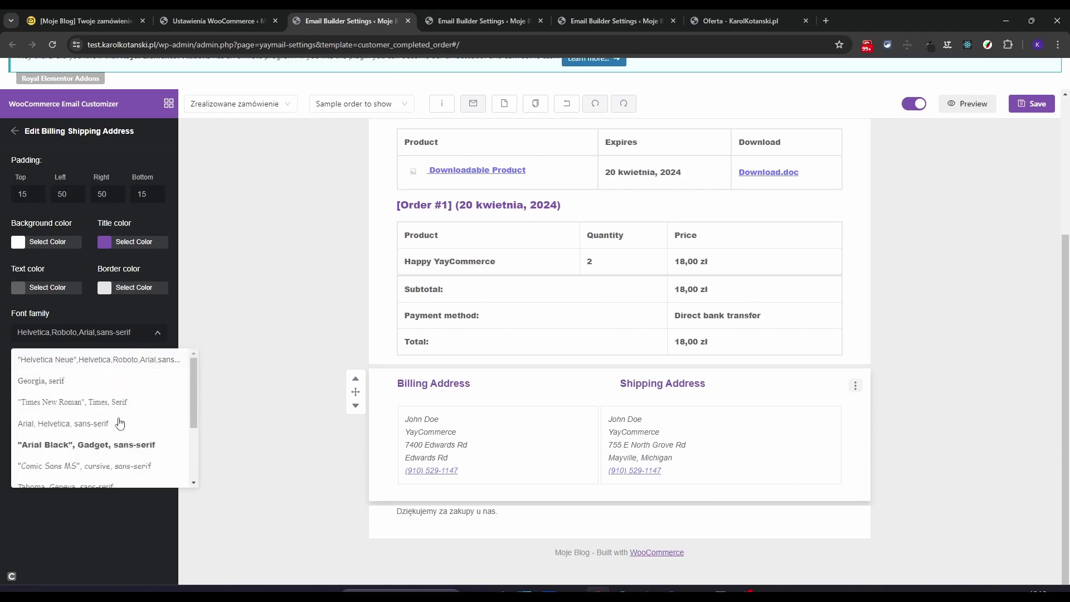
click(124, 445)
Set the title color of the Downloads table and the order items table to 697EFF.
scroll(485, 367, up, 4)
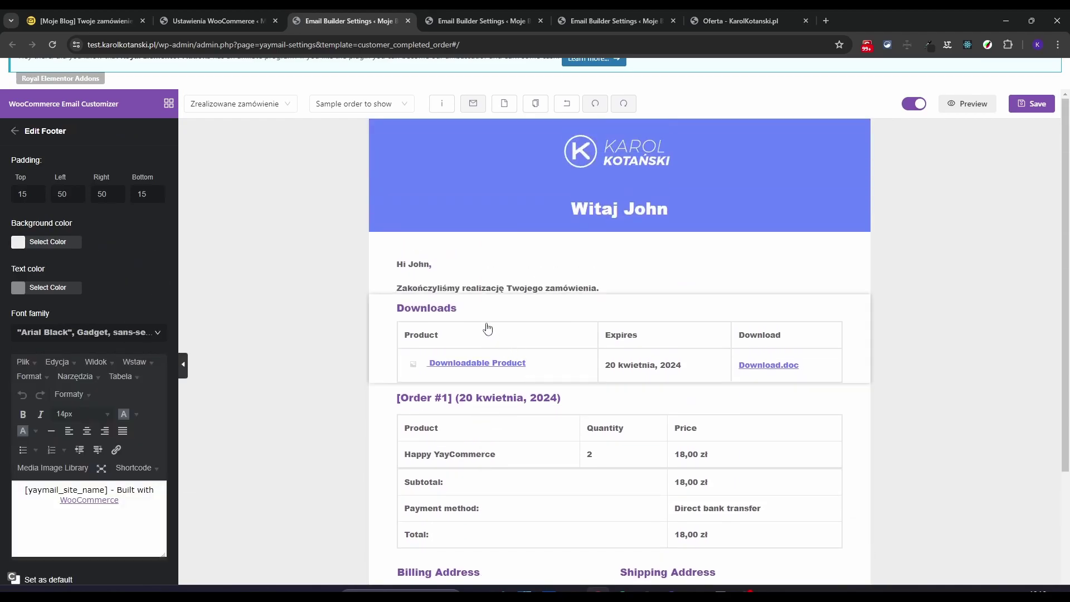
click(439, 311)
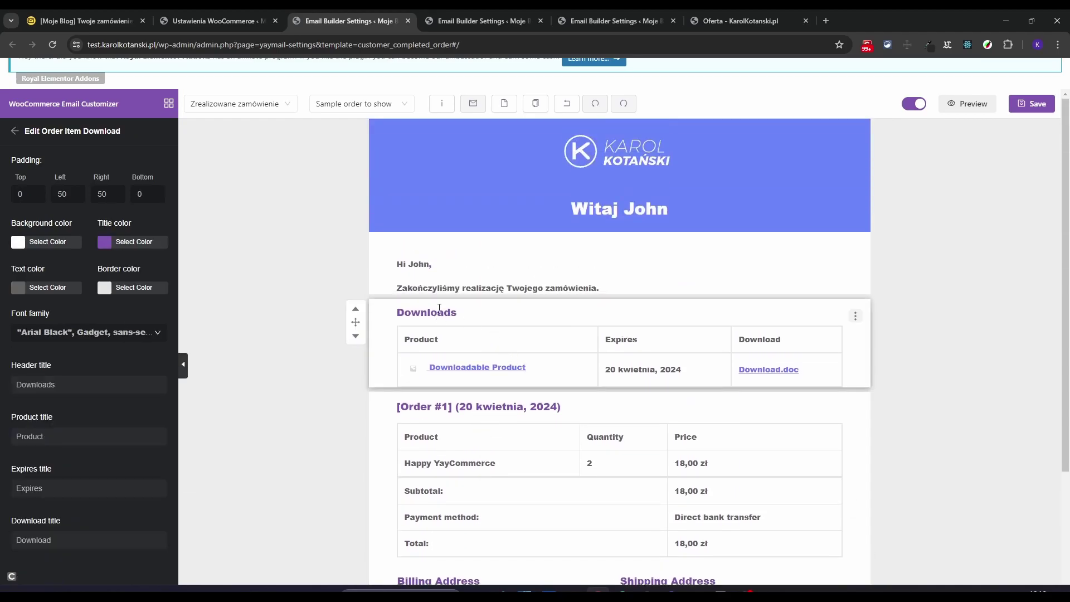
click(104, 242)
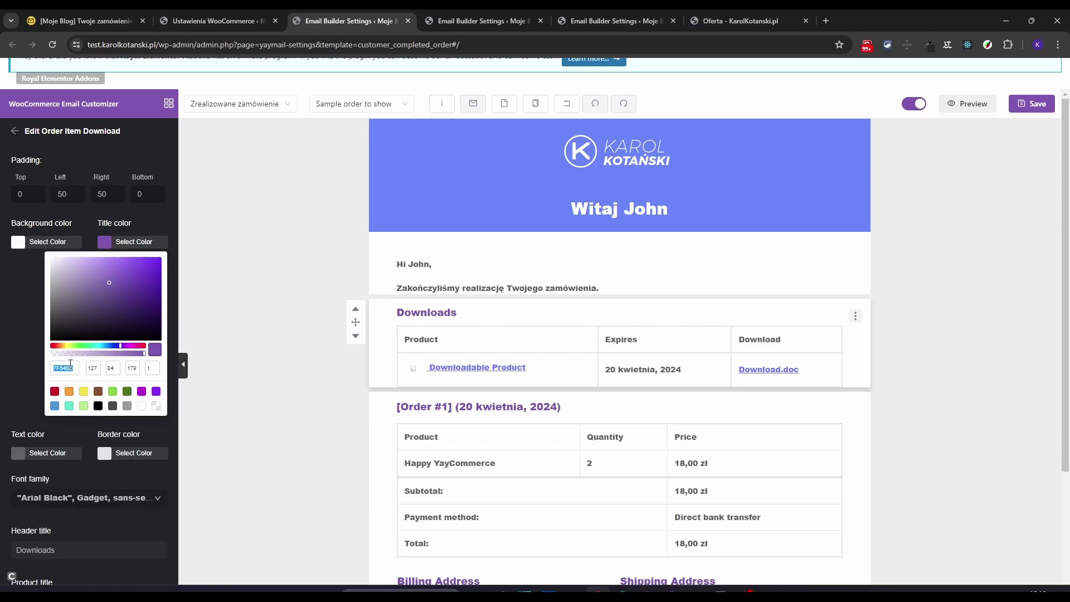
text(697EFF)
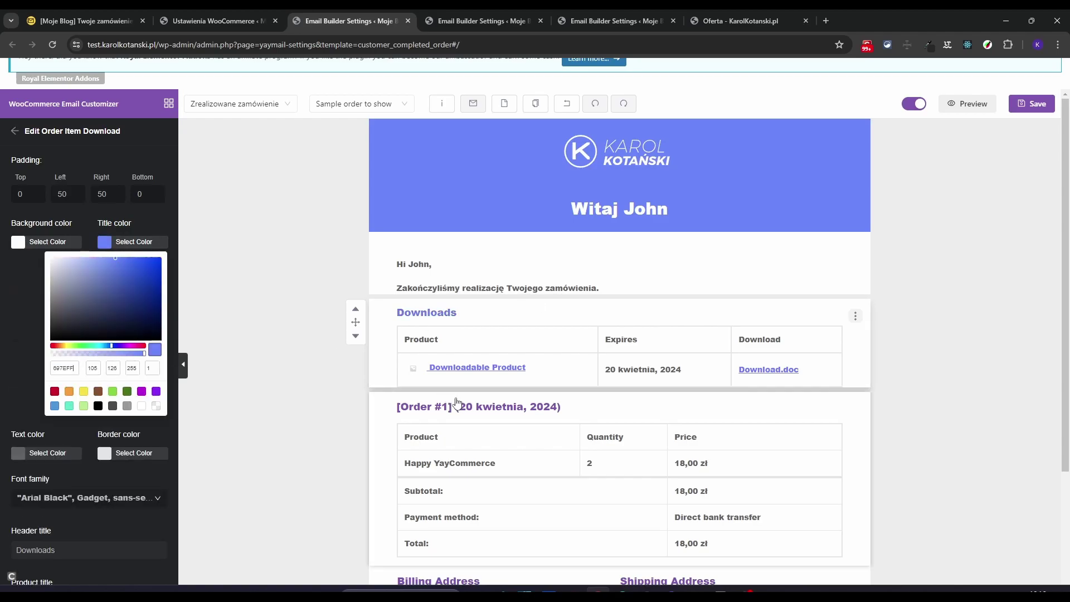
click(468, 409)
click(104, 242)
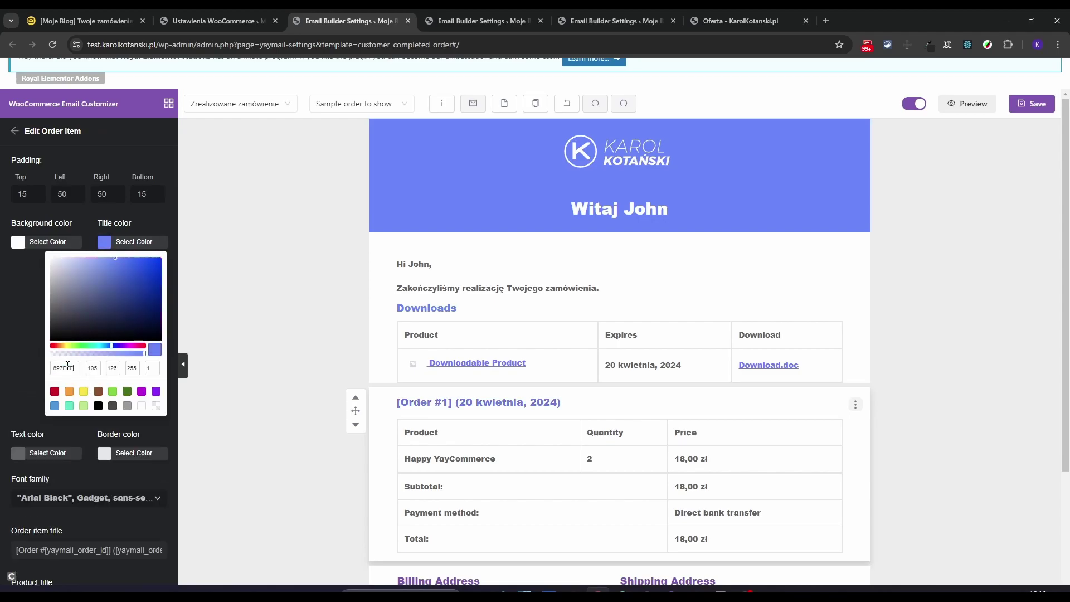
Set the title color of the billing and shipping address element to 697EFF.
scroll(528, 351, down, 3)
click(473, 393)
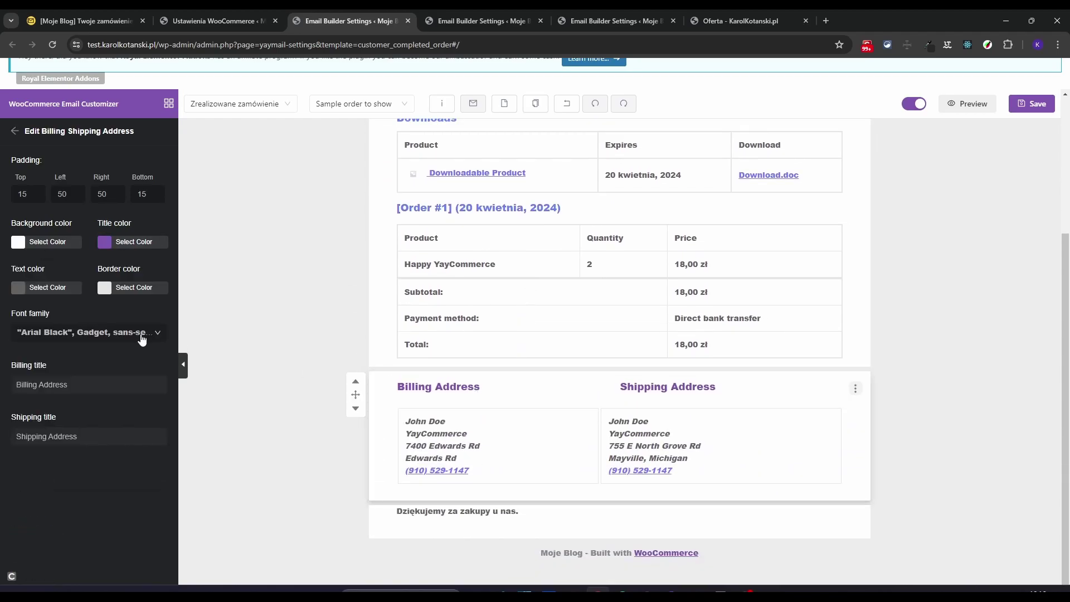
click(104, 242)
double_click(63, 368)
key(ctrl+v)
Replace the text below the "Witaj" banner with "Dziękuję za zakup." and, on a second line, "Twoje zamówienie zostało zrealizowane.".
scroll(545, 281, up, 4)
click(545, 281)
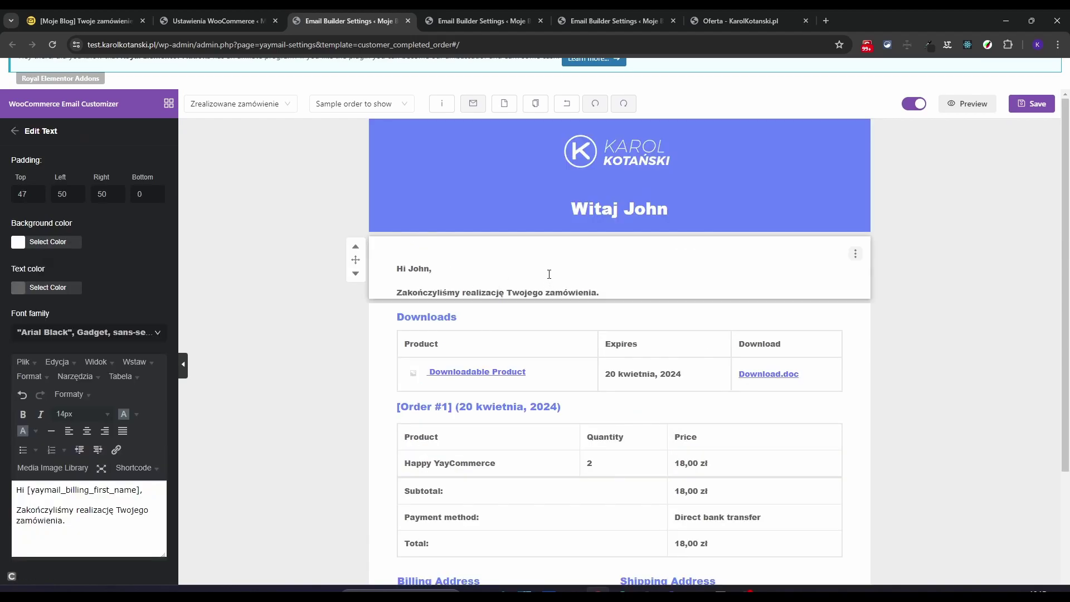
drag(67, 524, 8, 494)
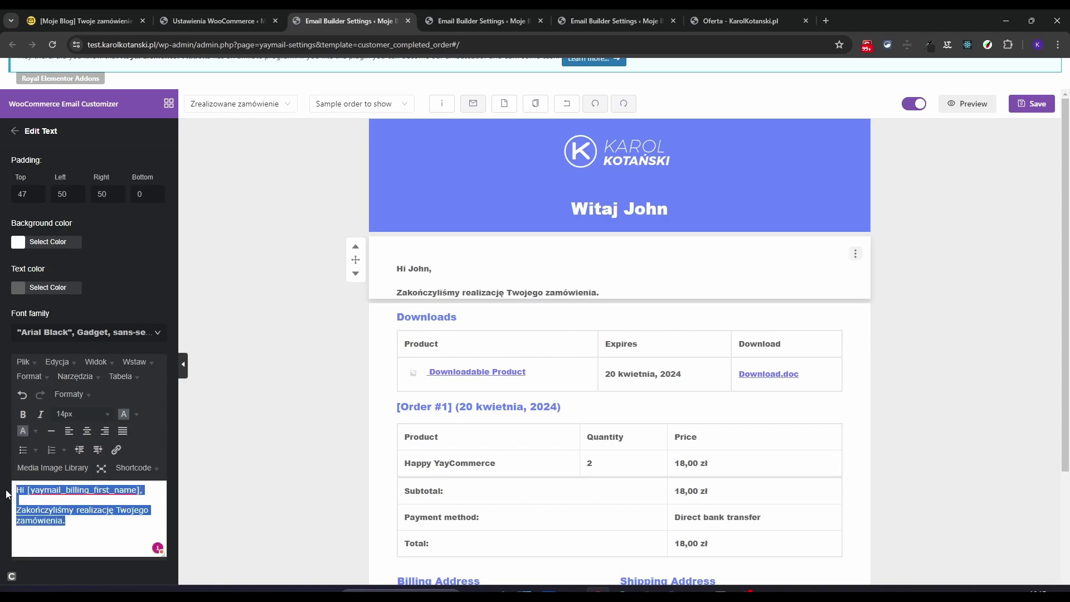
text(Dziękuję za zakup.)
key(Return)
text(Twoje zamówienie zostało zrealiz)
key(BackSpace)
text(lizowane.)
Center both lines of the thank-you text and set their font size to 18px.
key(ctrl+a)
click(88, 433)
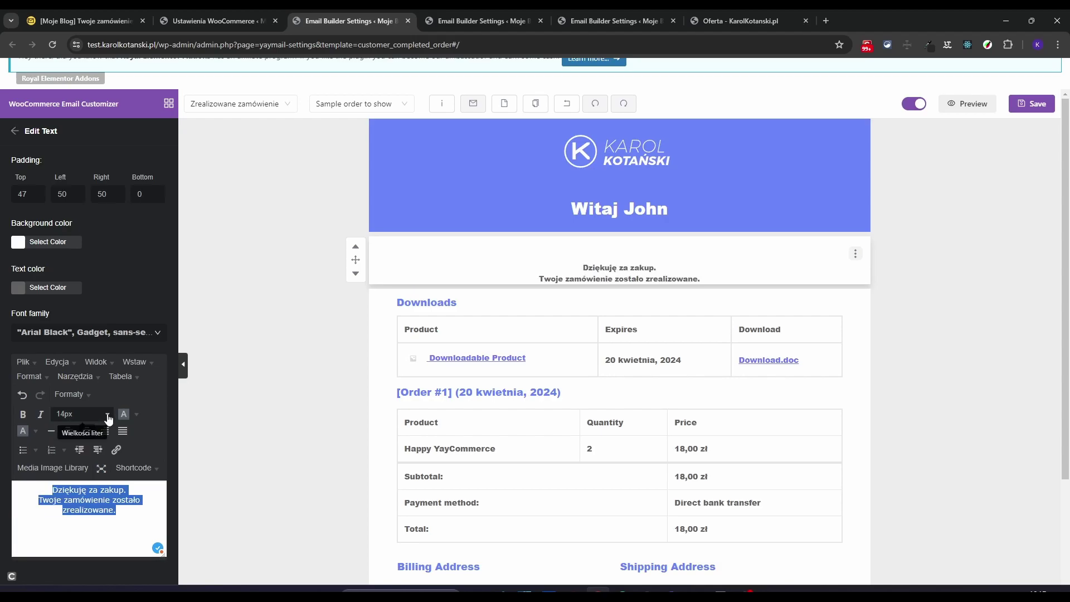
click(107, 416)
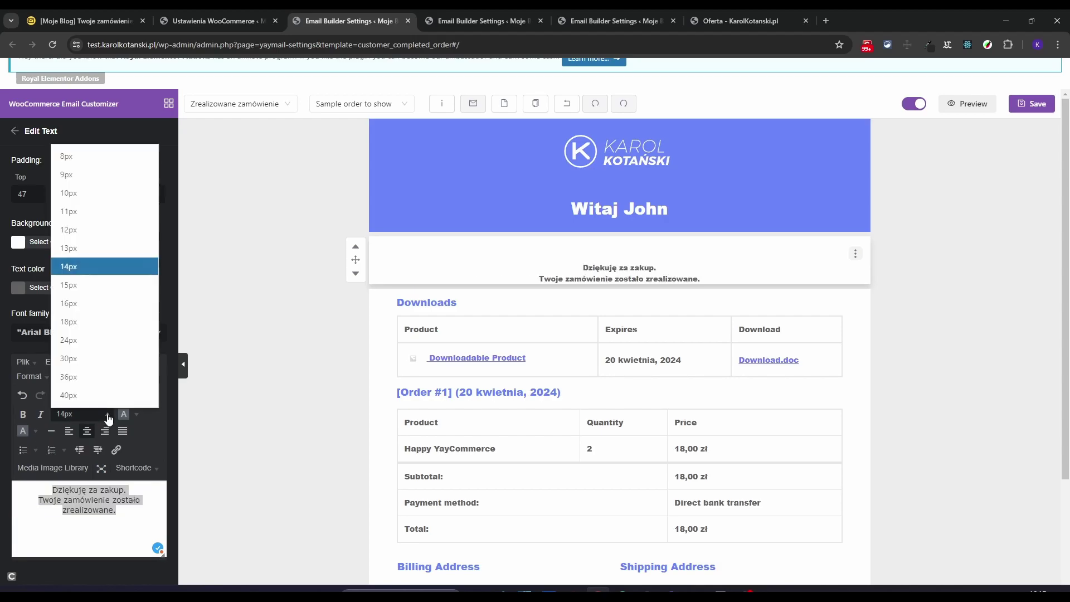
click(83, 322)
Set the thank-you text element's top padding to 20 and increase its bottom padding.
double_click(22, 194)
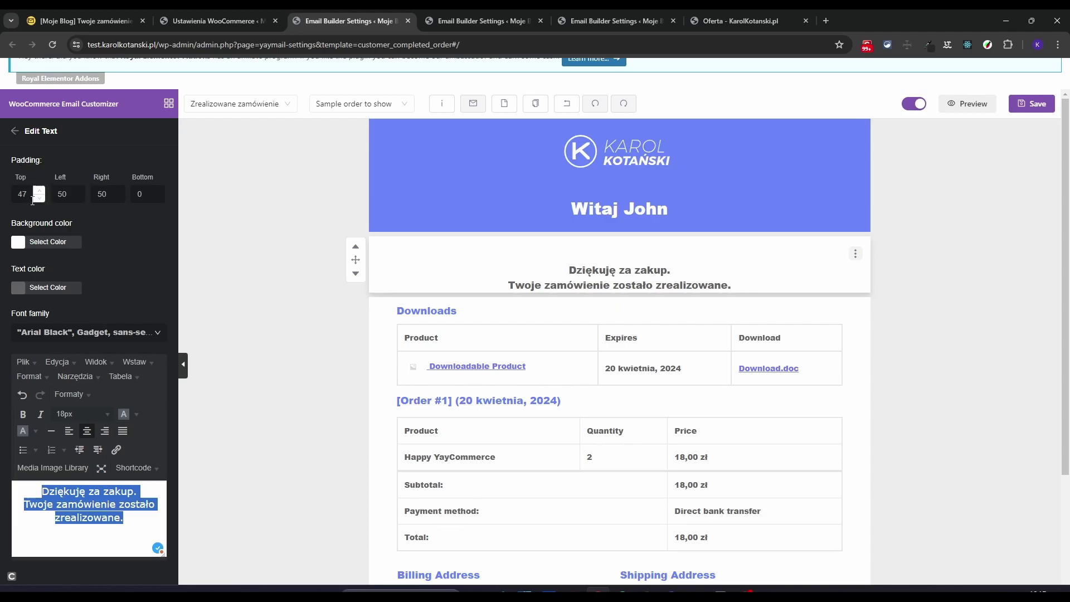
text(20)
click(315, 342)
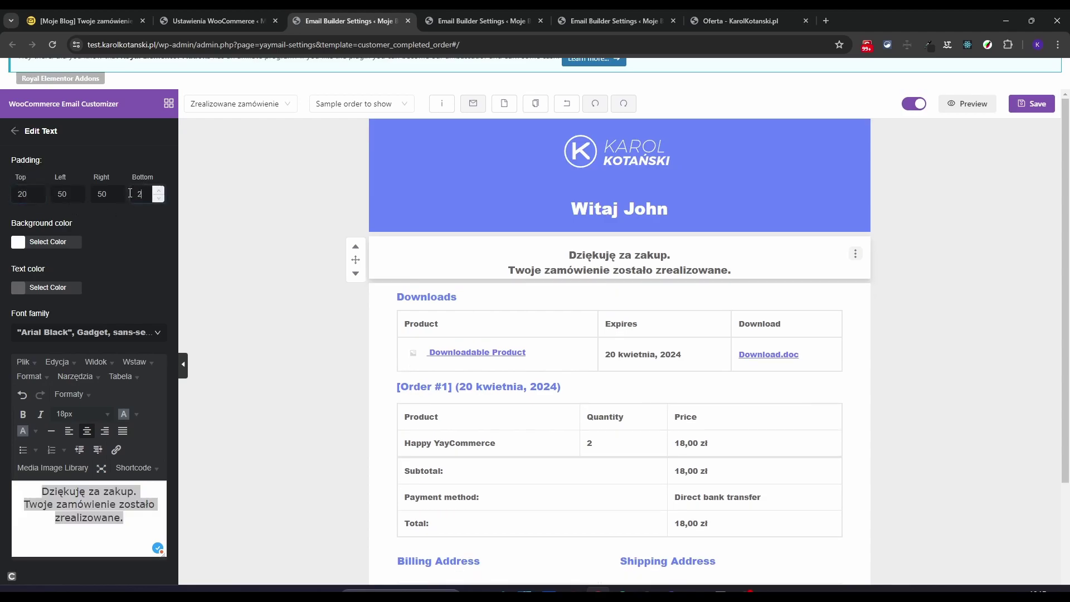
Add a Button element below the Downloads table with the text "Sprawdź inne moje produkty".
scroll(365, 339, down, 3)
scroll(340, 374, up, 3)
drag(152, 293, 561, 381)
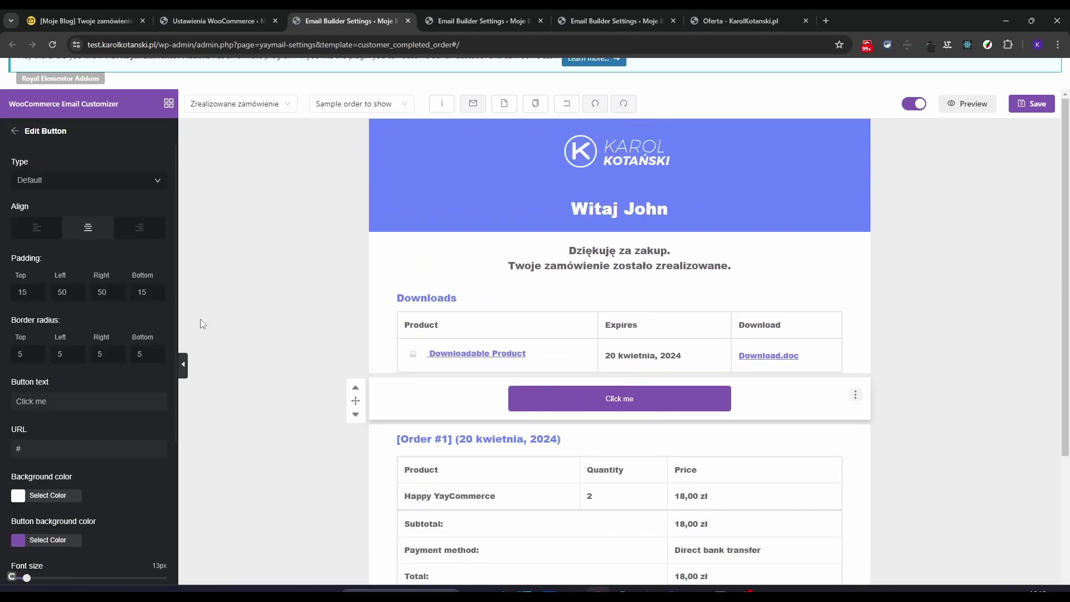
text(Sprawdź inne moje produkty)
Give the button the same blue background as the banner and set its font size to 18px.
click(27, 542)
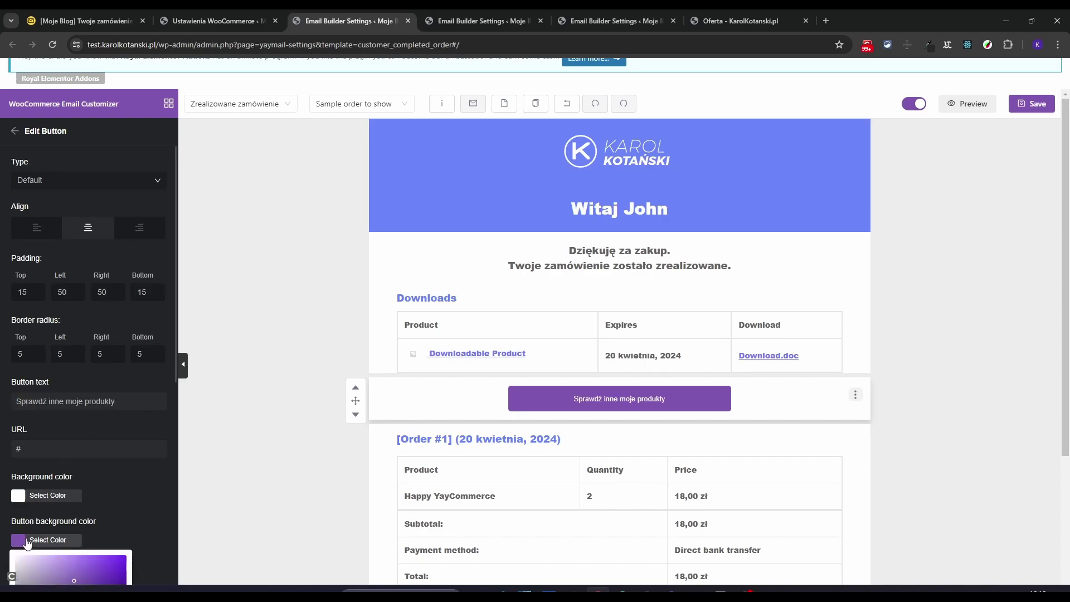
scroll(84, 542, down, 5)
click(32, 424)
mouse_move(39, 372)
drag(39, 373, 53, 369)
scroll(24, 349, up, 2)
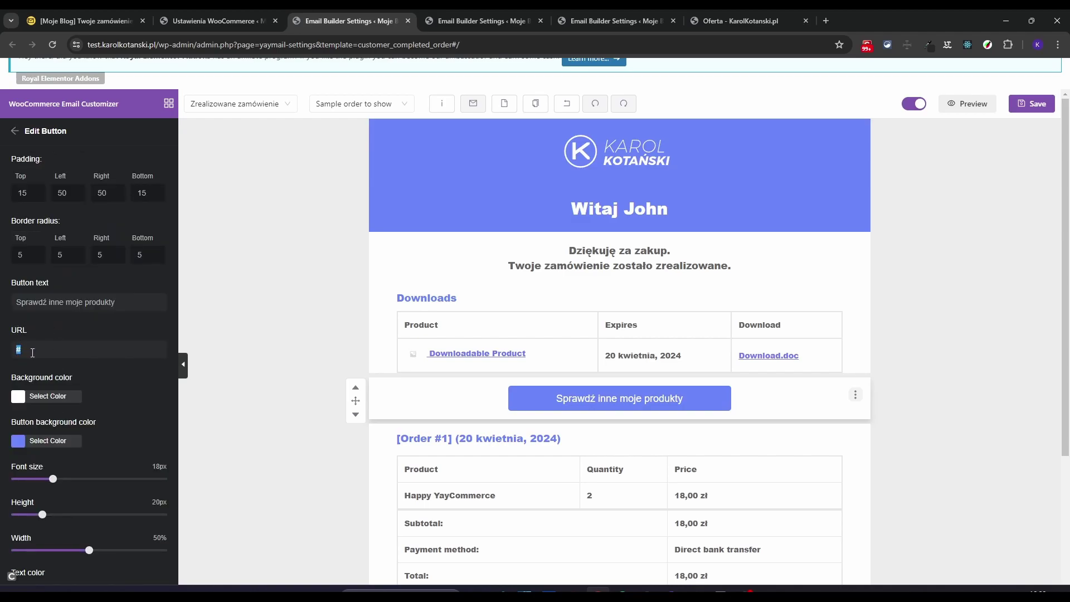
scroll(55, 363, down, 1)
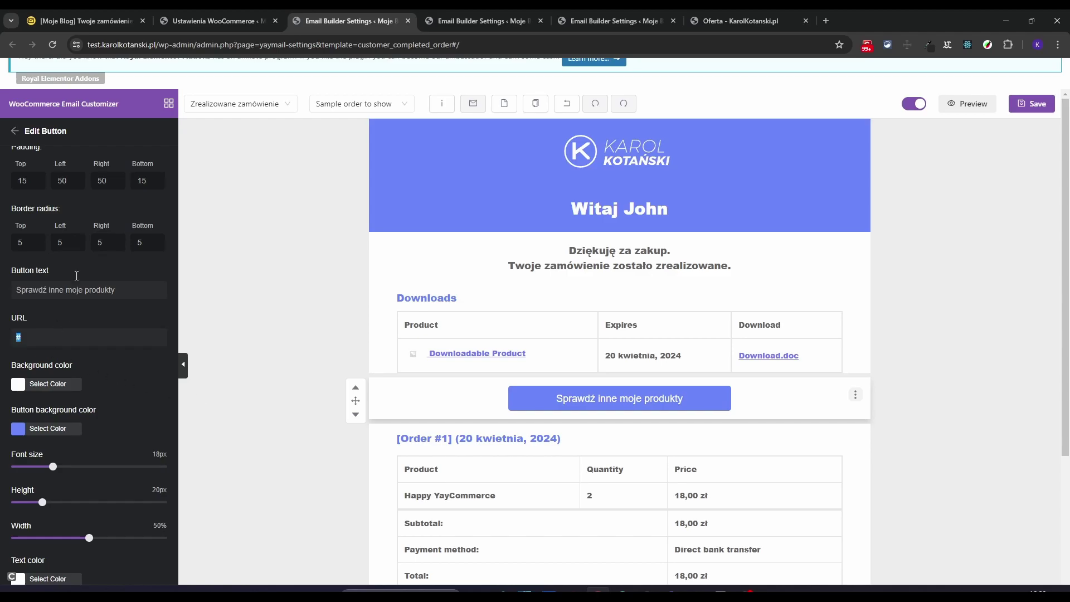
Add two Image Box elements below the "Sprawdź inne moje produkty" button.
click(169, 104)
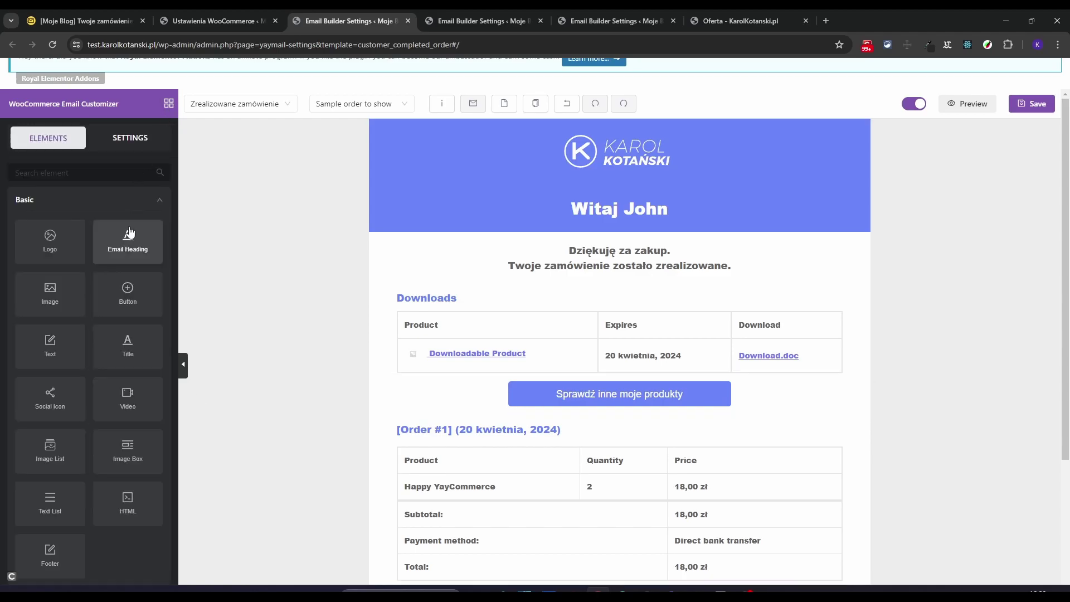
scroll(128, 245, down, 2)
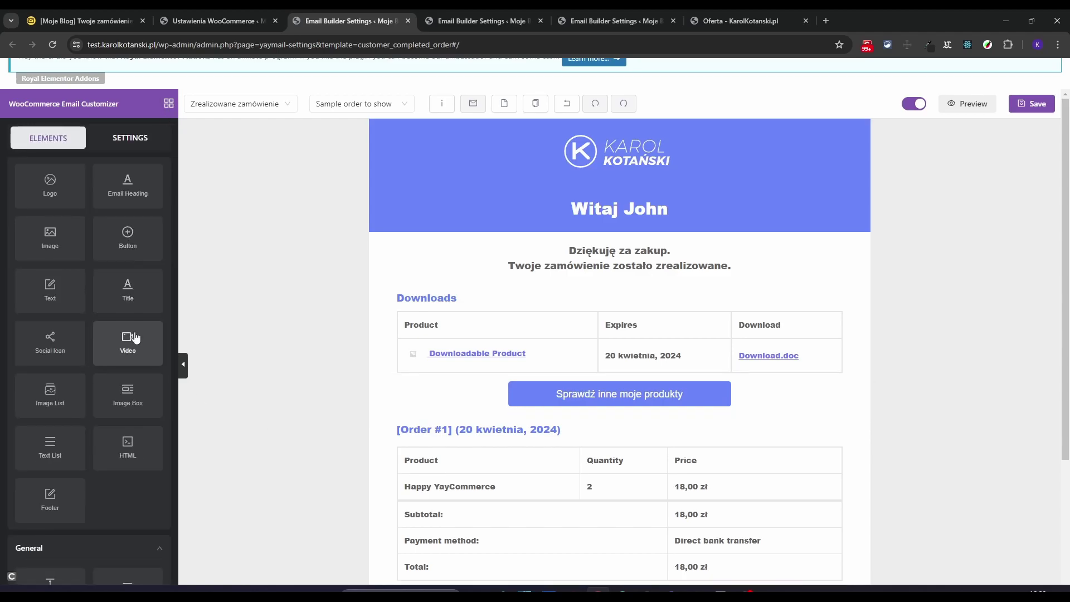
drag(116, 401, 524, 432)
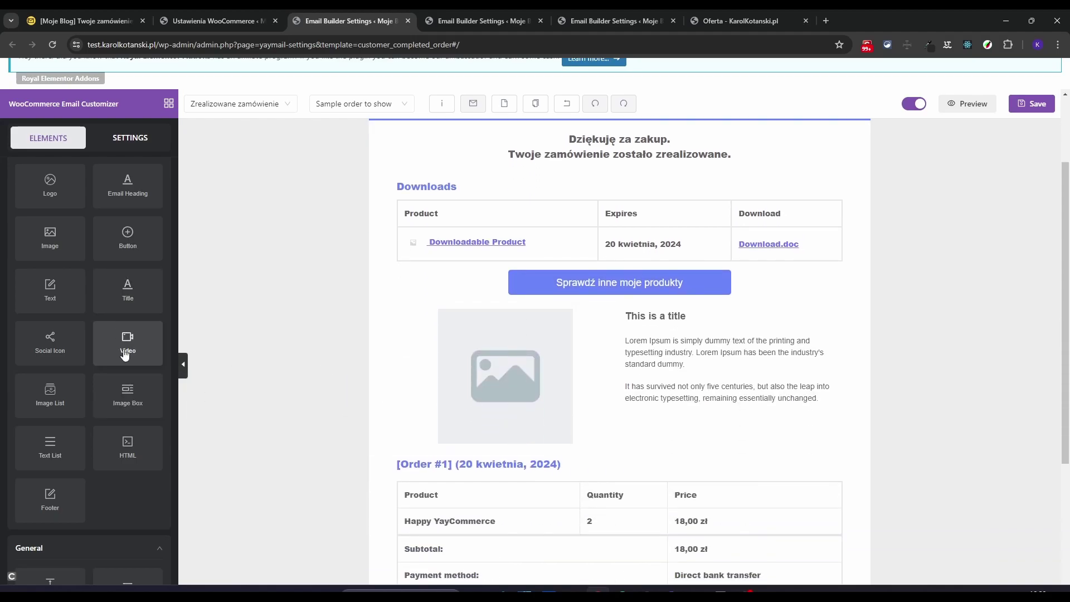
drag(131, 389, 545, 445)
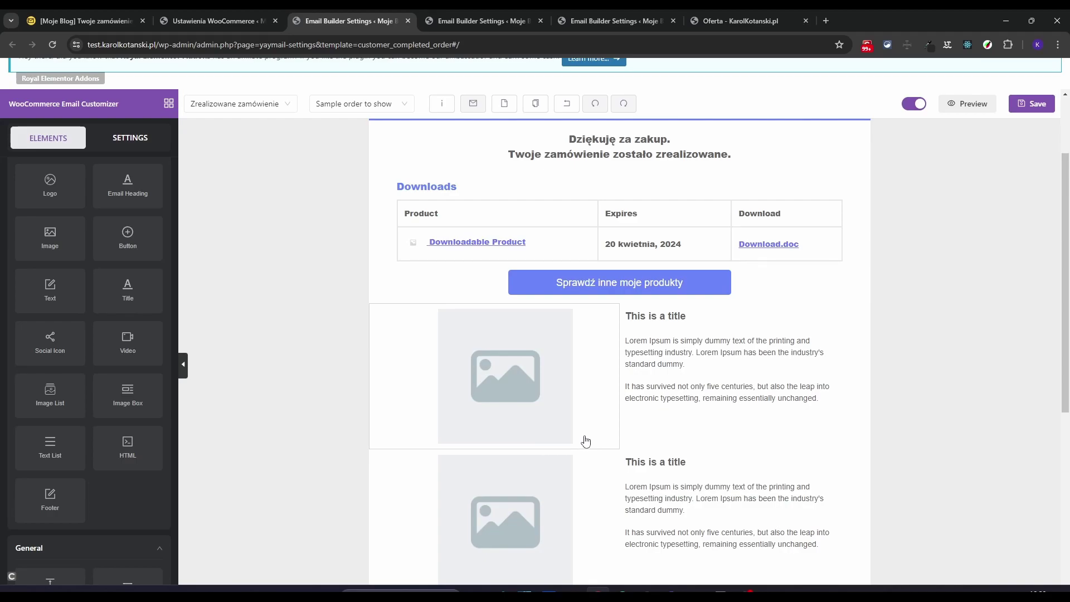
Replace the first image box's placeholder with the "Techniczna wiedza" product picture from the media library and set its width to 149px.
click(521, 366)
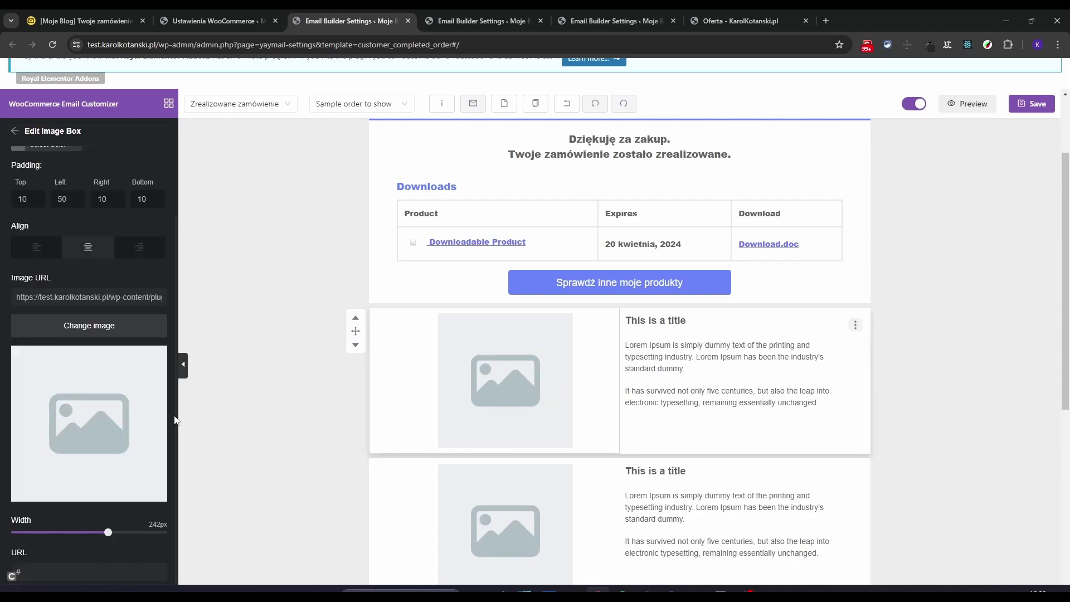
click(89, 326)
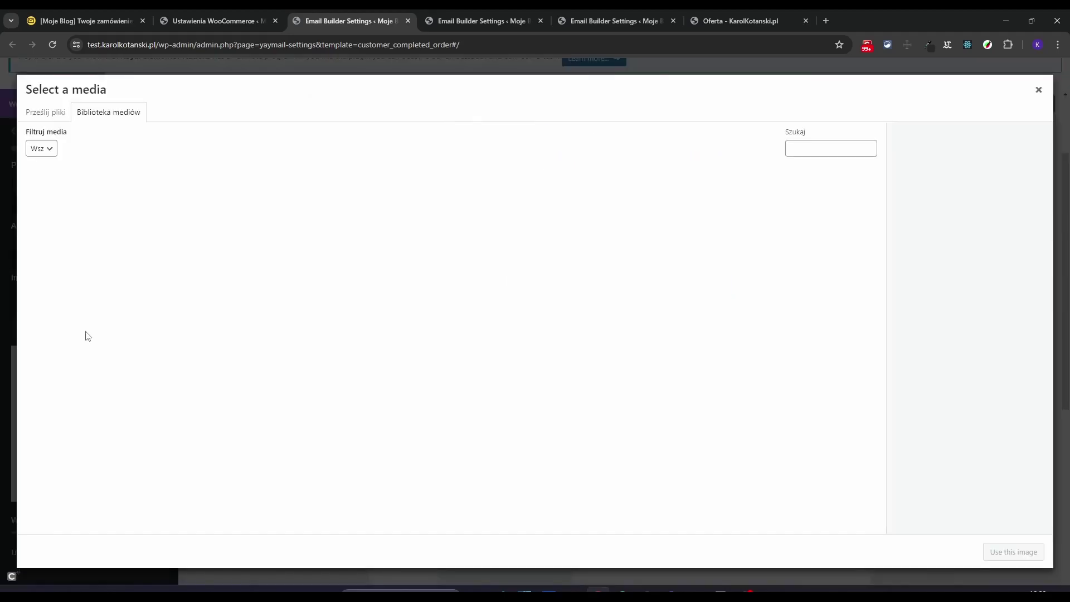
click(156, 218)
click(1014, 552)
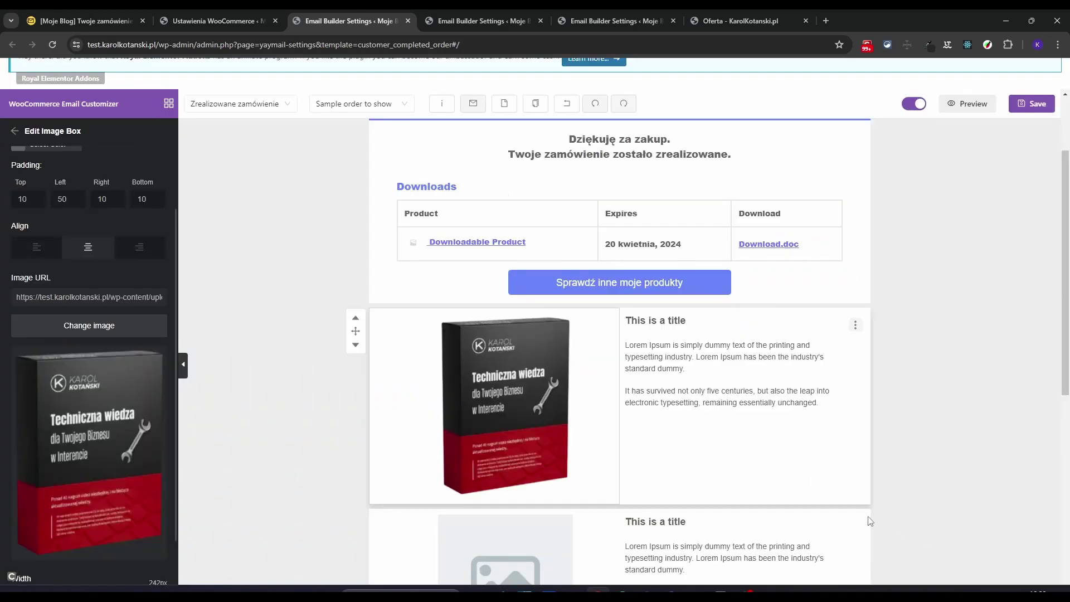
scroll(125, 386, down, 1)
drag(107, 537, 72, 537)
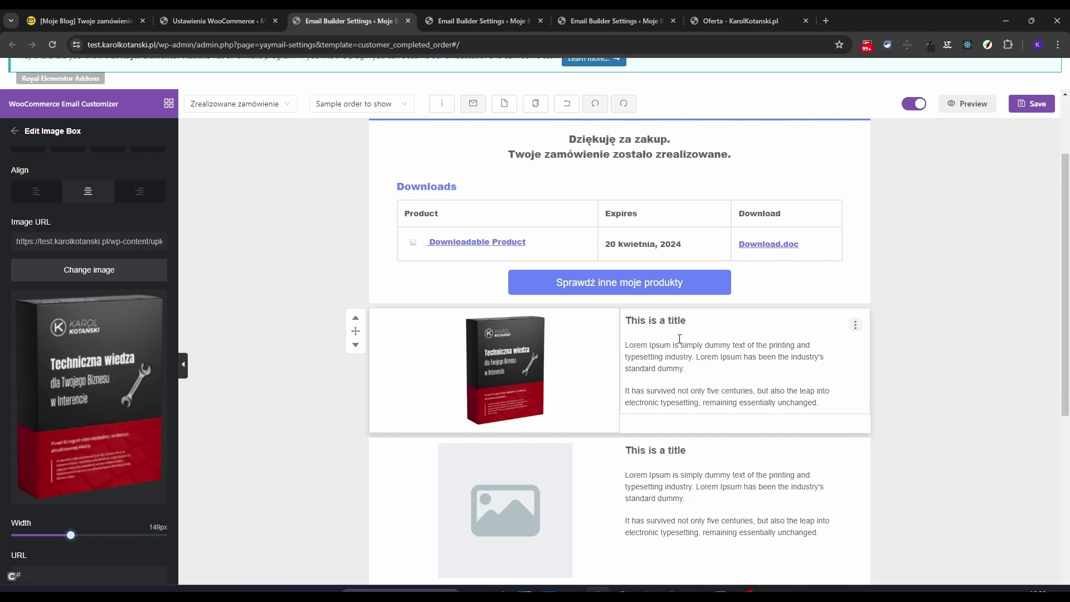
Replace the second image box's placeholder with the "Grafika do social media" product picture.
click(662, 368)
scroll(662, 368, down, 1)
click(500, 454)
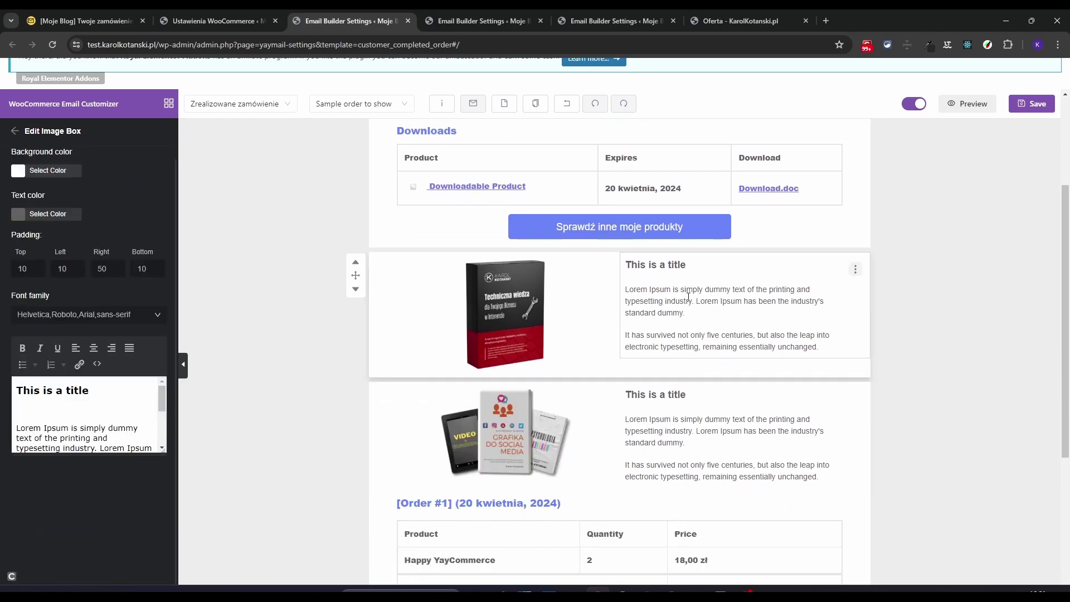
Replace the image boxes' placeholder text with the titles "TECHNICZNA WIEDZA DLA TWOJEGO BIZNESU W INTERNECIE" and "GRAFIKA DO SOCIAL MEDIA" plus their product descriptions.
key(ctrl+a)
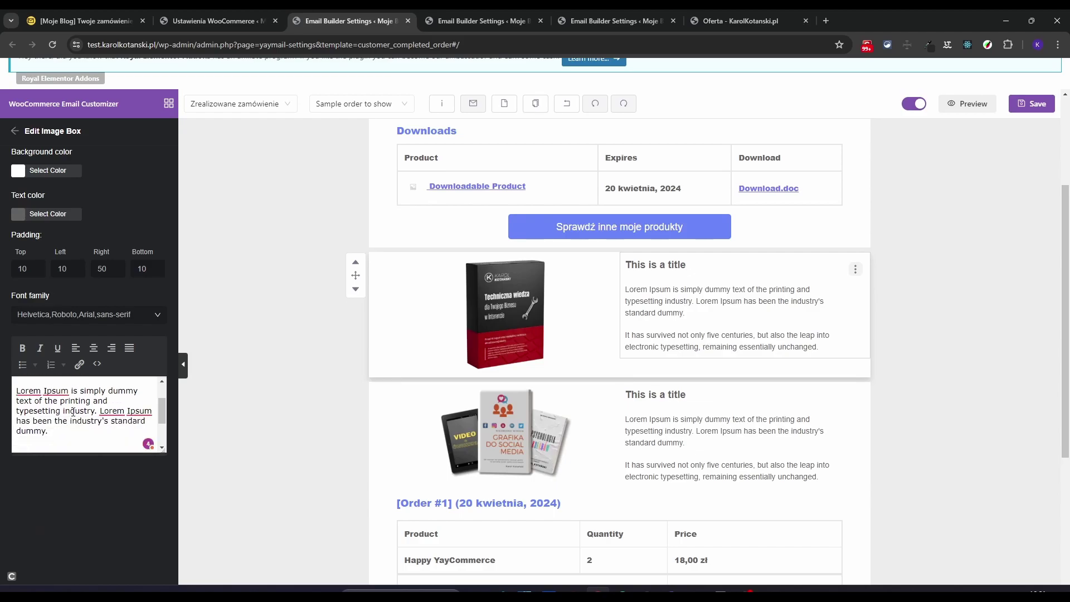
text(TECHNICZNA WIEDZA DLA TWOJEGO BIZNESU W INTERNECIE Wszystko czego potrzebujesz by zbudować w pełni zautomatyzowany biznes online. Ponad 40 konkretnych nagrań video niezbędnej i na bieżąco aktualizowanej wiedzy, gdzie krok po kroku zbudujesz zyskowny biznes w Internecie.)
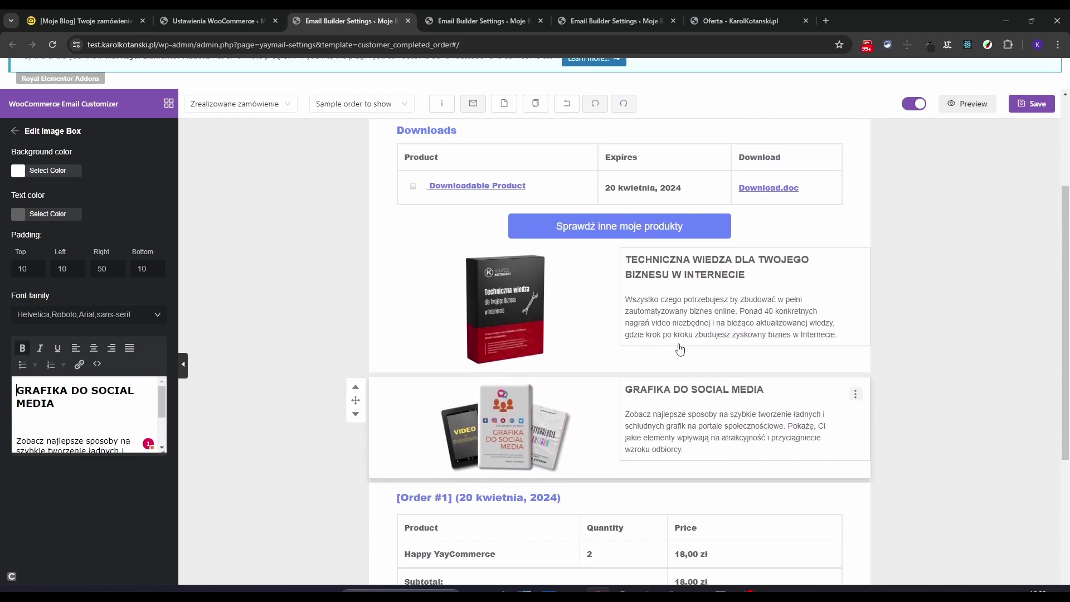
click(602, 435)
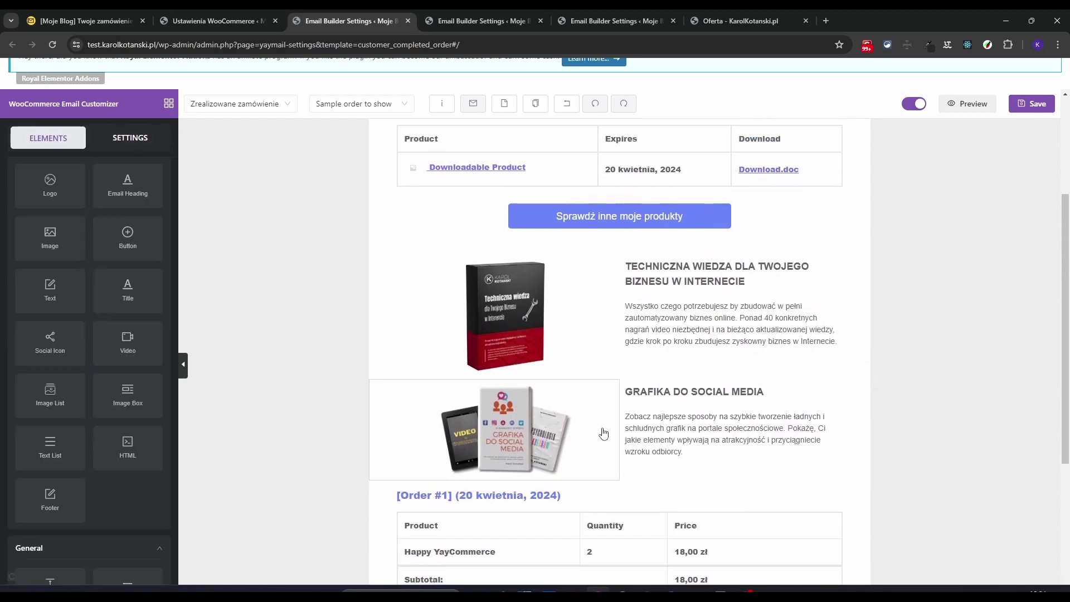
Add a Social Icon element below the closing thank-you text and set its styles theme to Colorful.
scroll(602, 434, down, 5)
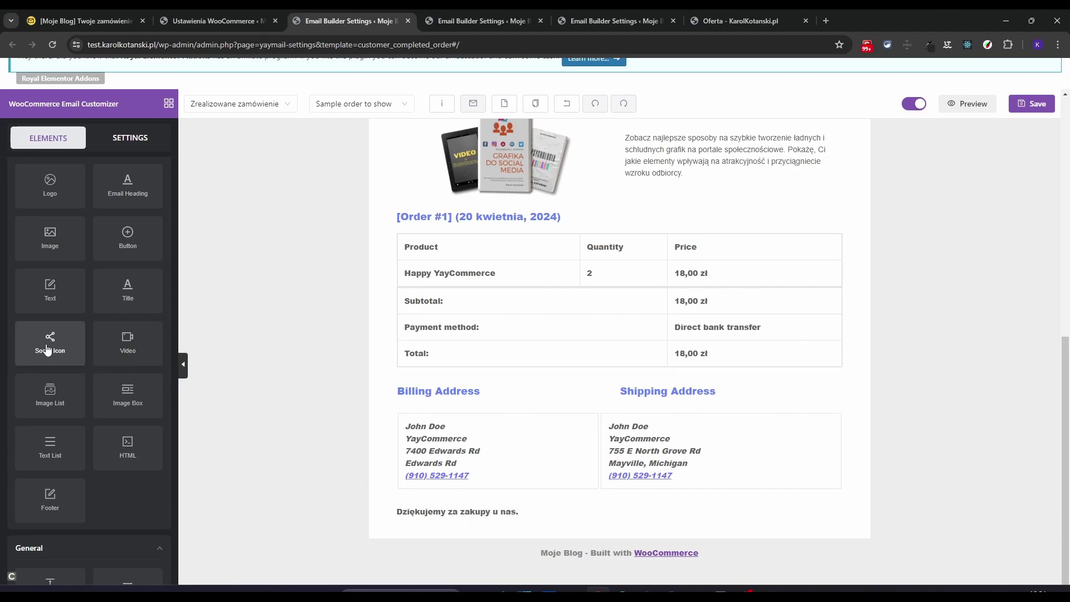
drag(43, 342, 606, 554)
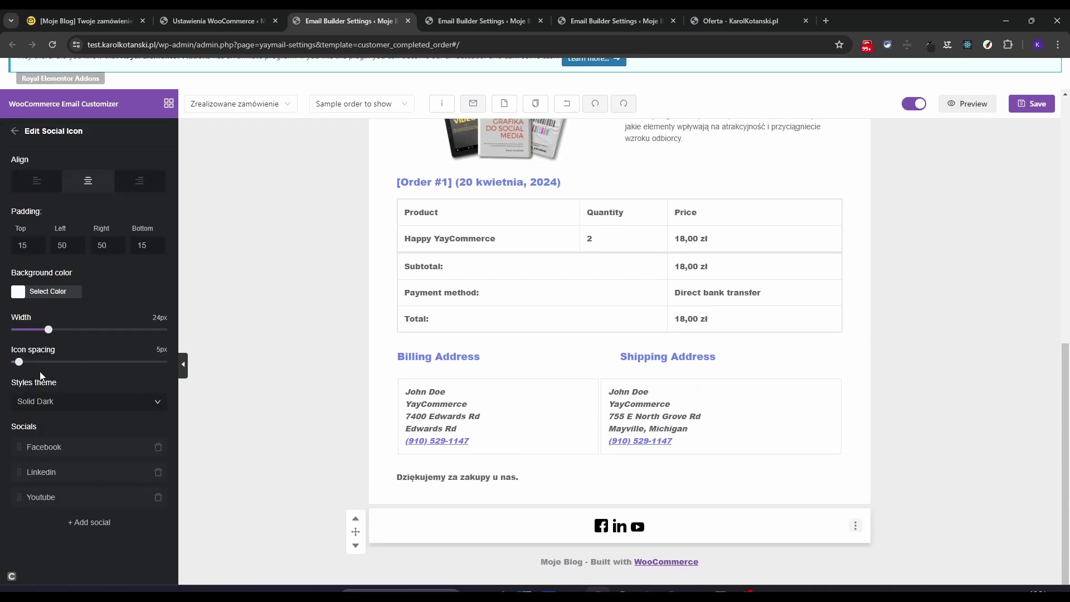
click(160, 405)
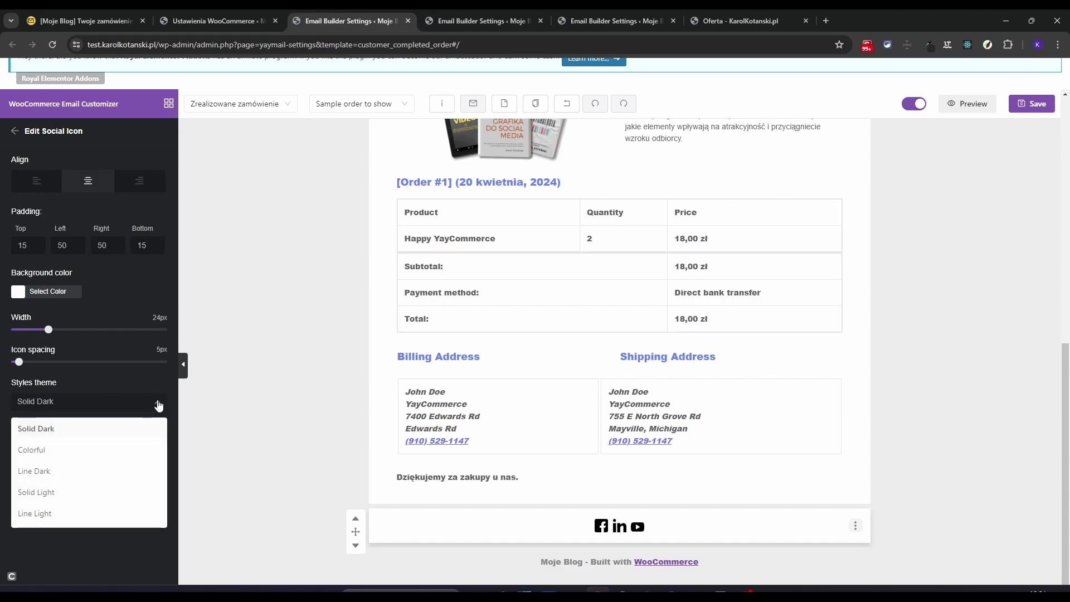
click(107, 449)
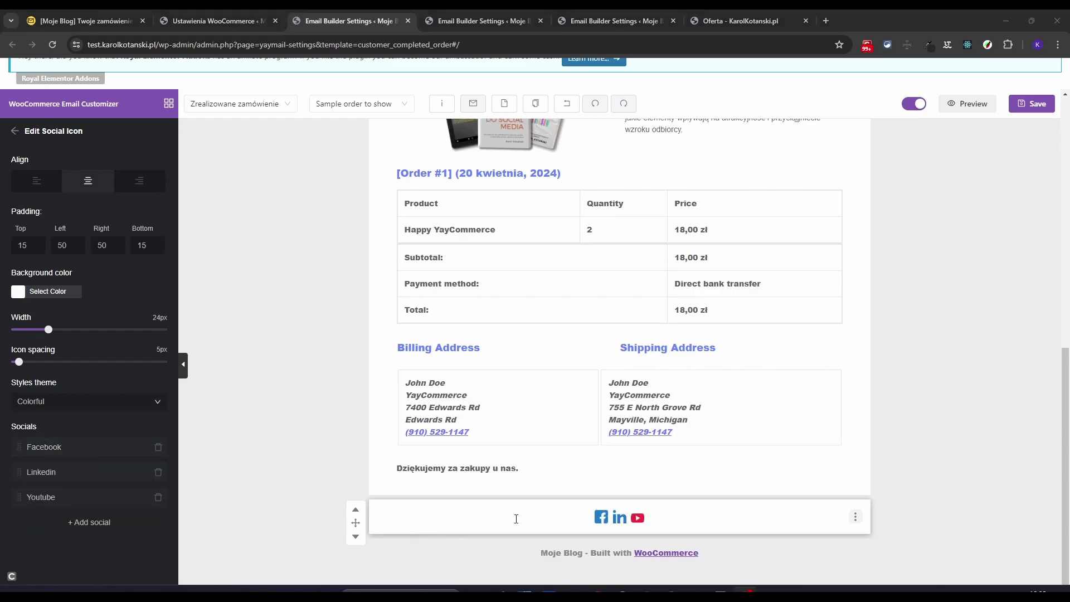
Replace the closing thank-you text with "Zostańmy w kontakcie.", centred at 18px with a bottom padding of 0.
click(528, 470)
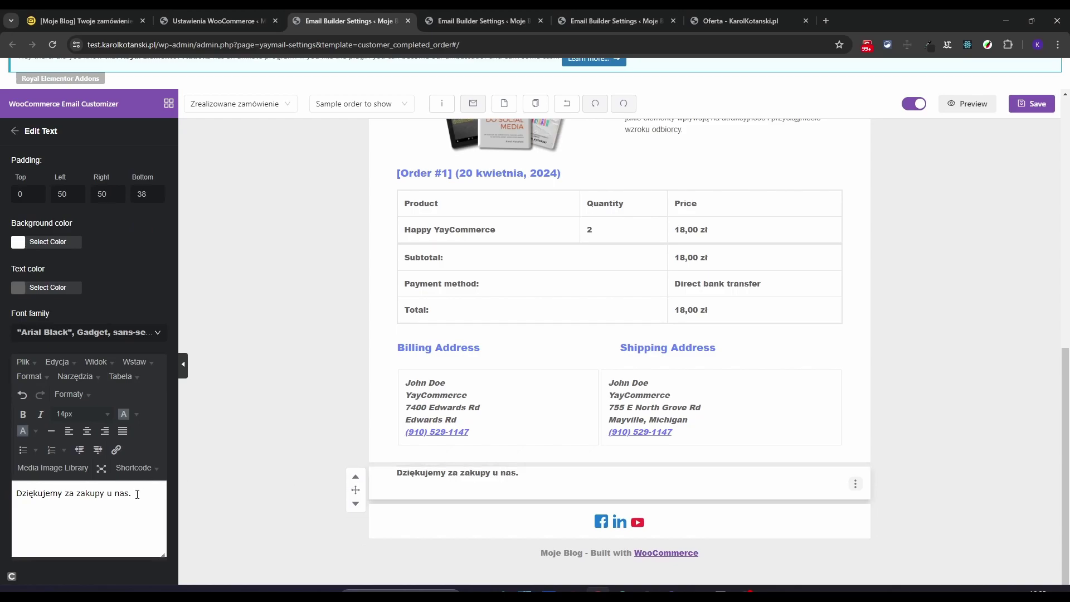
key(ctrl+a)
text(Zostańmy w kontakcie.)
key(ctrl+a)
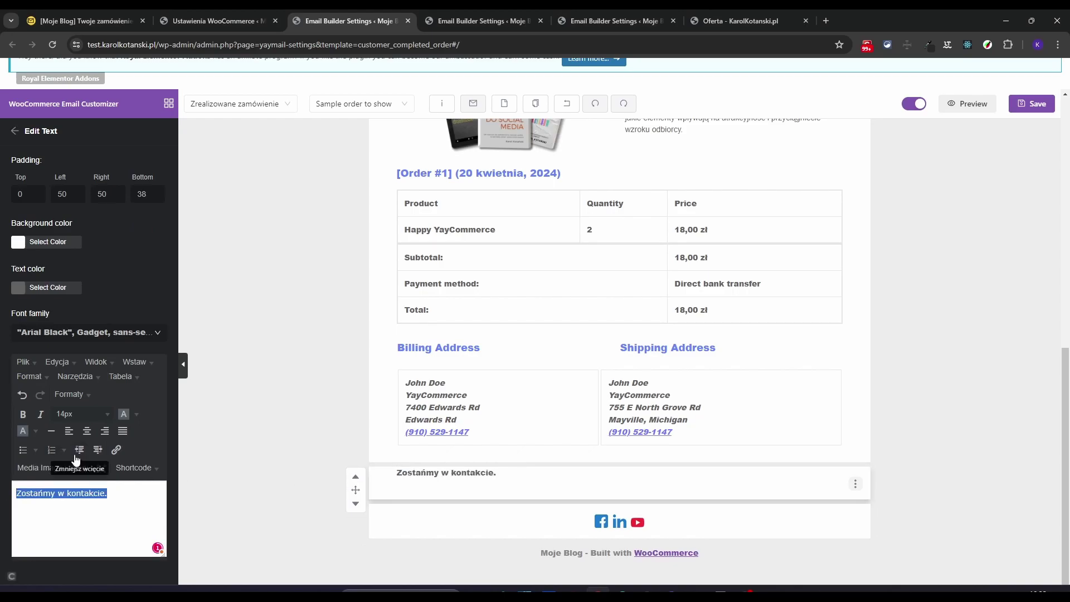
click(87, 431)
click(101, 414)
click(106, 322)
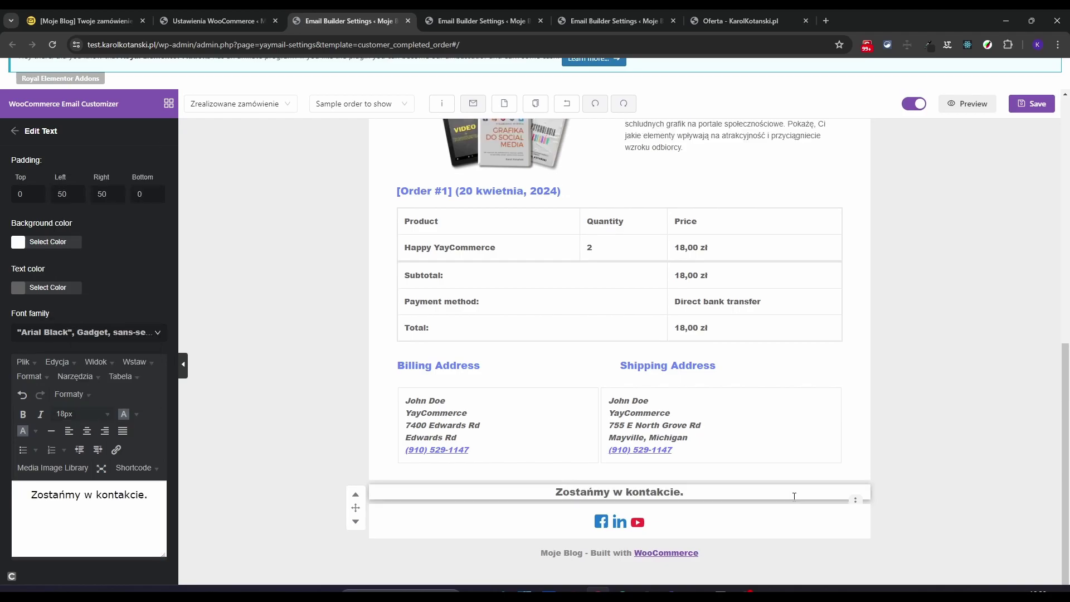
Duplicate the "Zostańmy w kontakcie." text element and move the copy below the social icons.
click(856, 501)
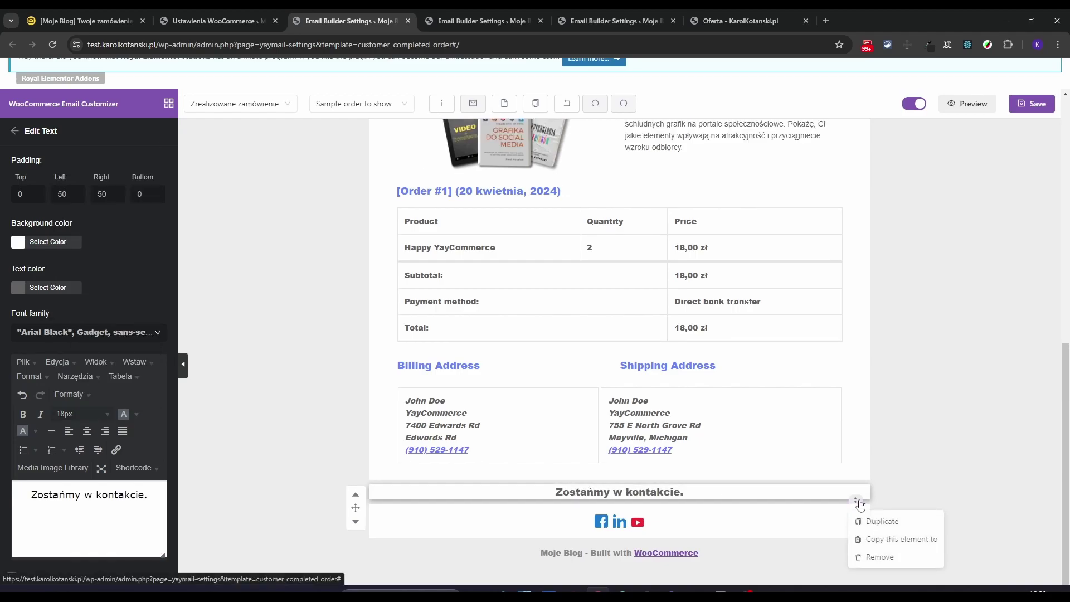
click(883, 523)
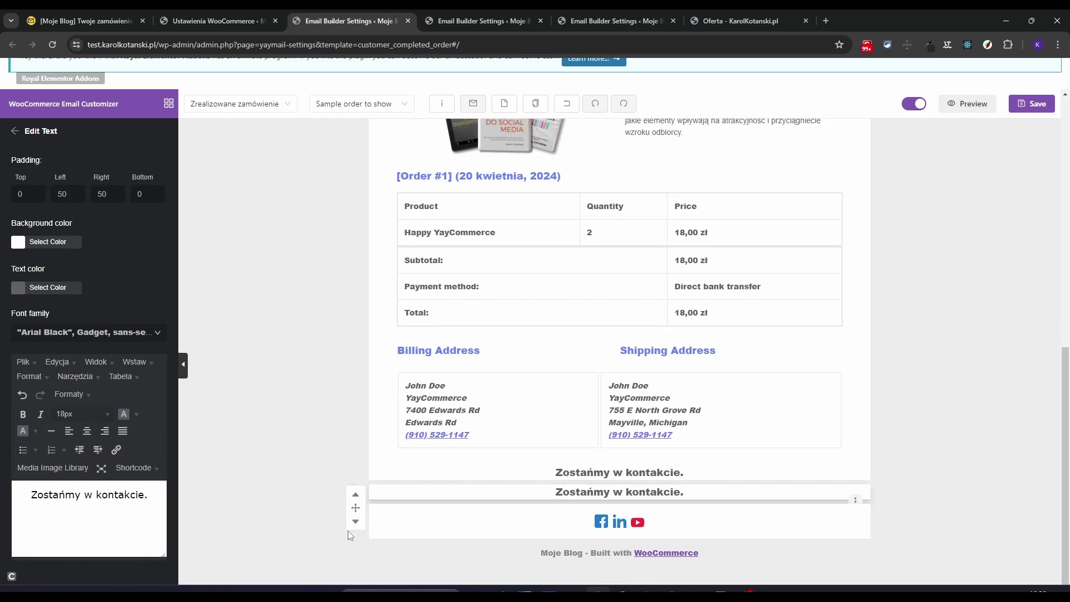
click(355, 522)
click(392, 585)
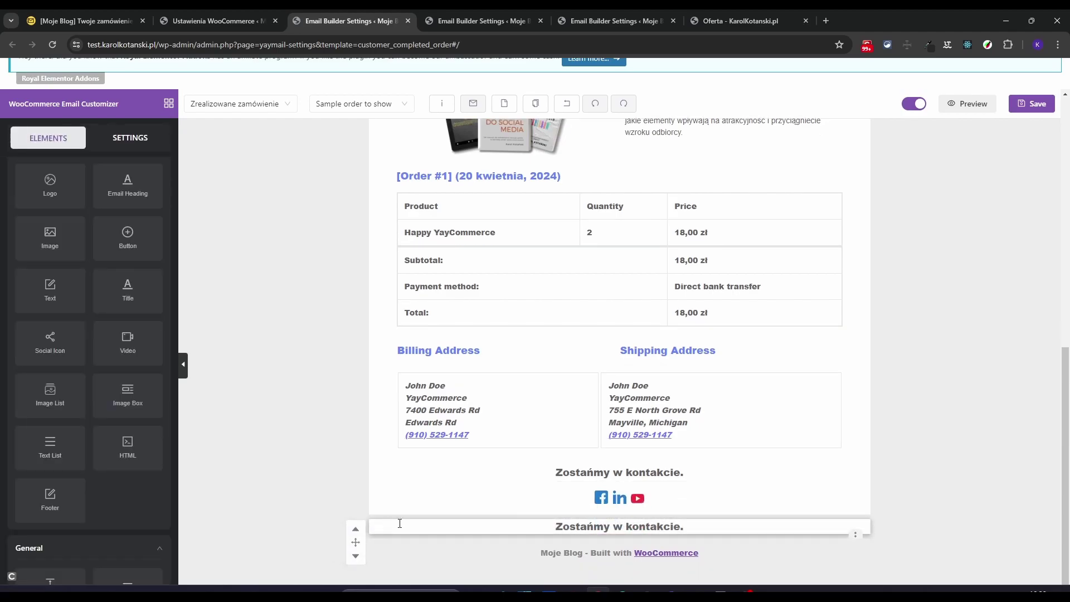
Replace the copied text with "W razie pytań jestem do Twojej dyspozycji pod adresem:" and the contact e-mail, in the Helvetica Neue font.
click(126, 510)
key(ctrl+a)
text(W razie)
key(ctrl+a)
key(ctrl+v)
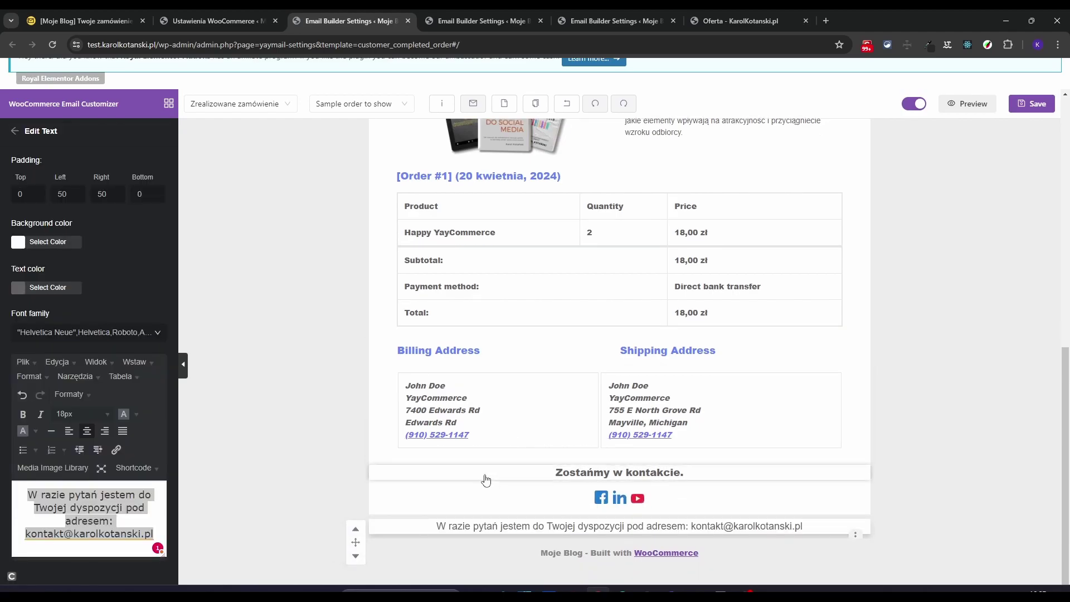
Give the two contact texts and the social icons the brand blue background and make both texts white.
click(466, 480)
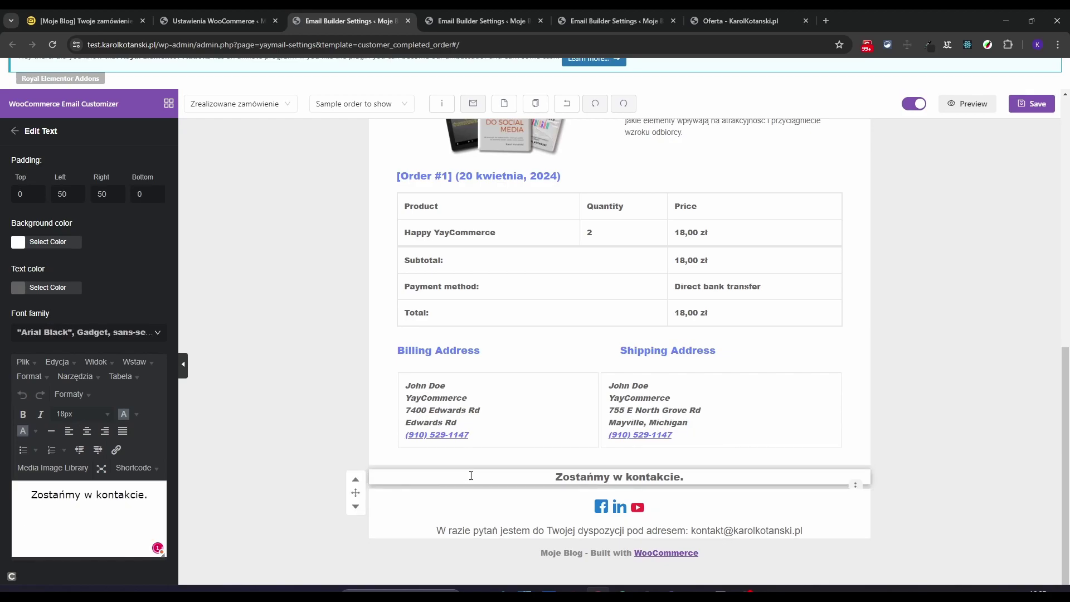
click(21, 241)
click(20, 406)
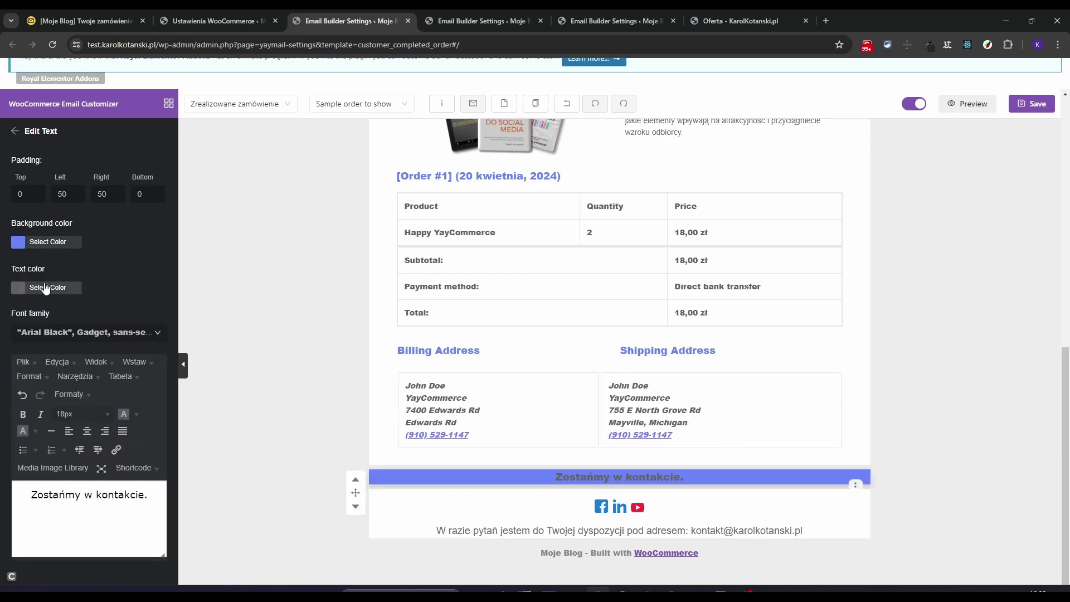
click(18, 287)
click(106, 450)
click(17, 287)
click(619, 530)
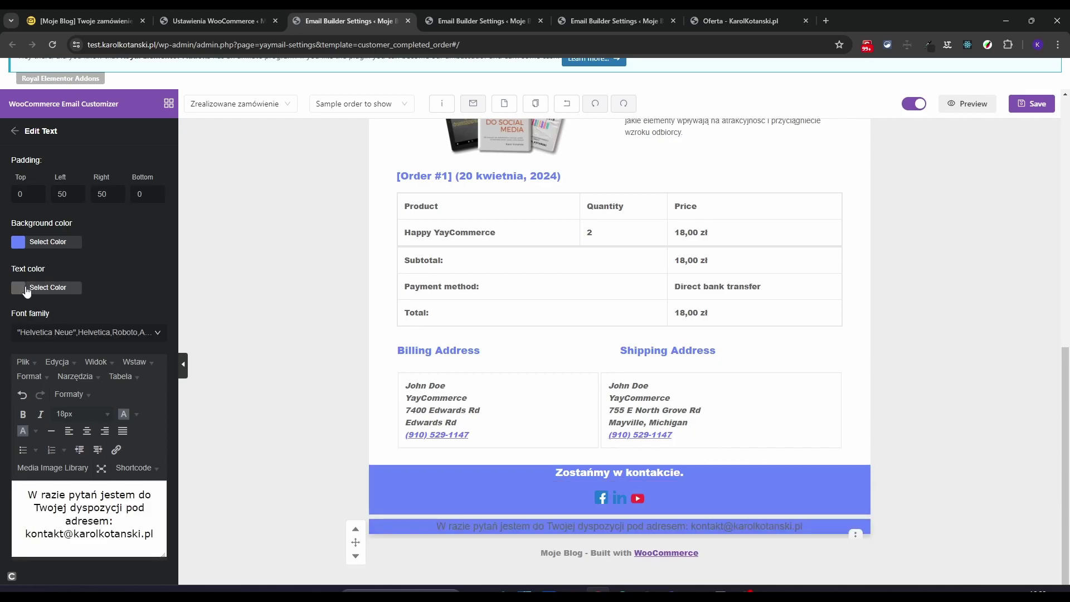
click(18, 287)
click(19, 451)
click(330, 426)
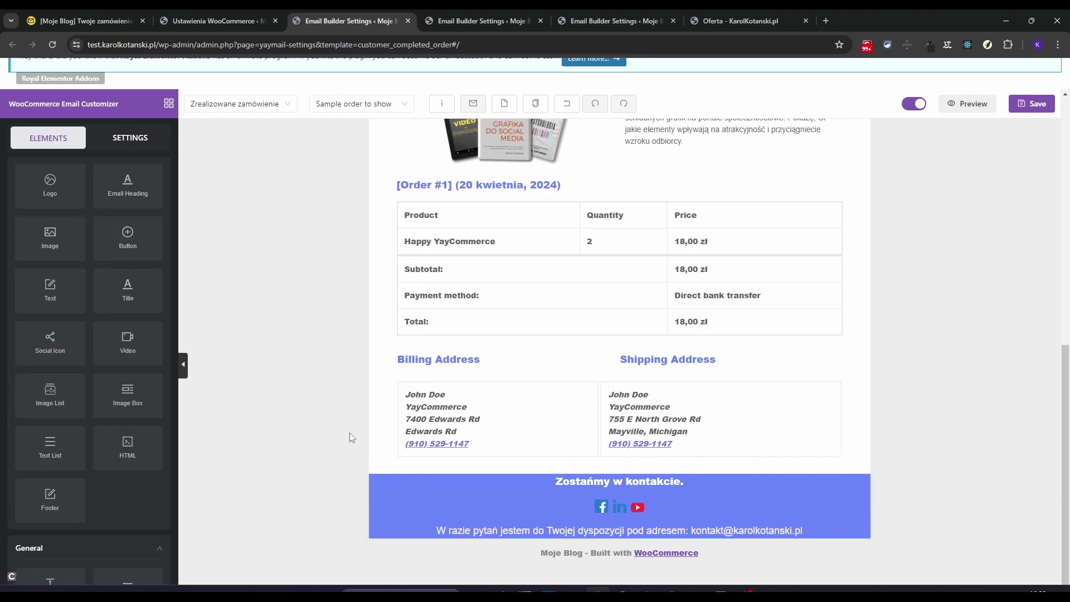
Set the top and bottom padding of the "Zostańmy w kontakcie." text to 20.
click(501, 480)
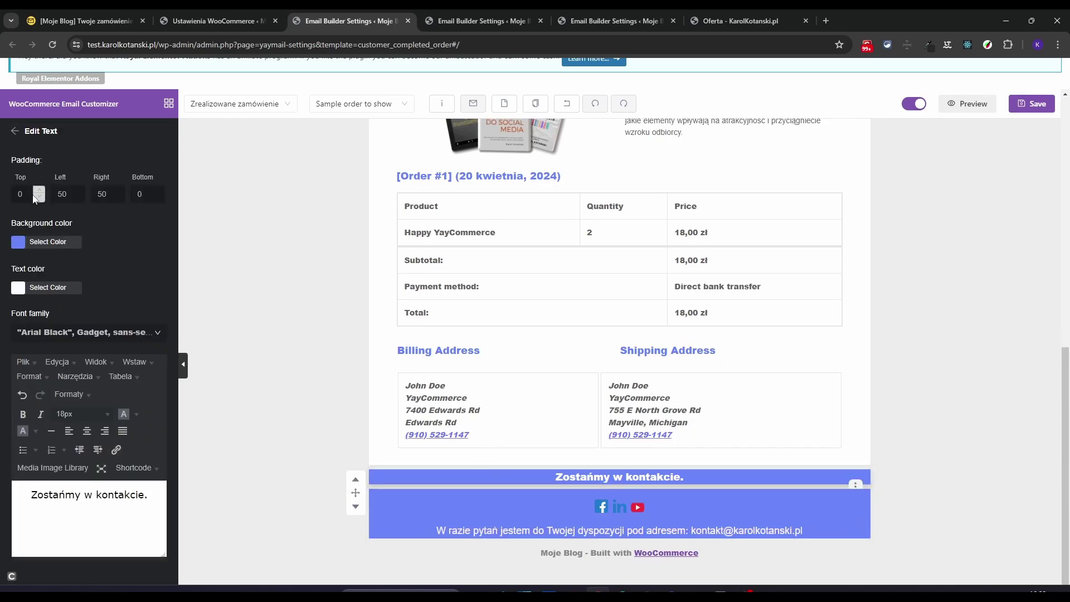
text(20)
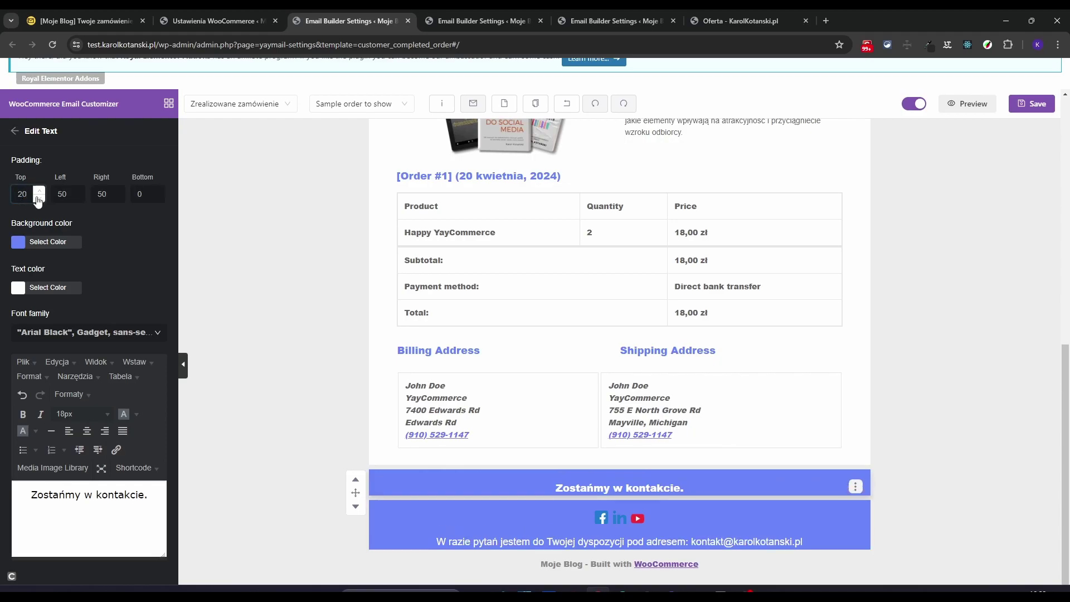
double_click(130, 193)
text(20)
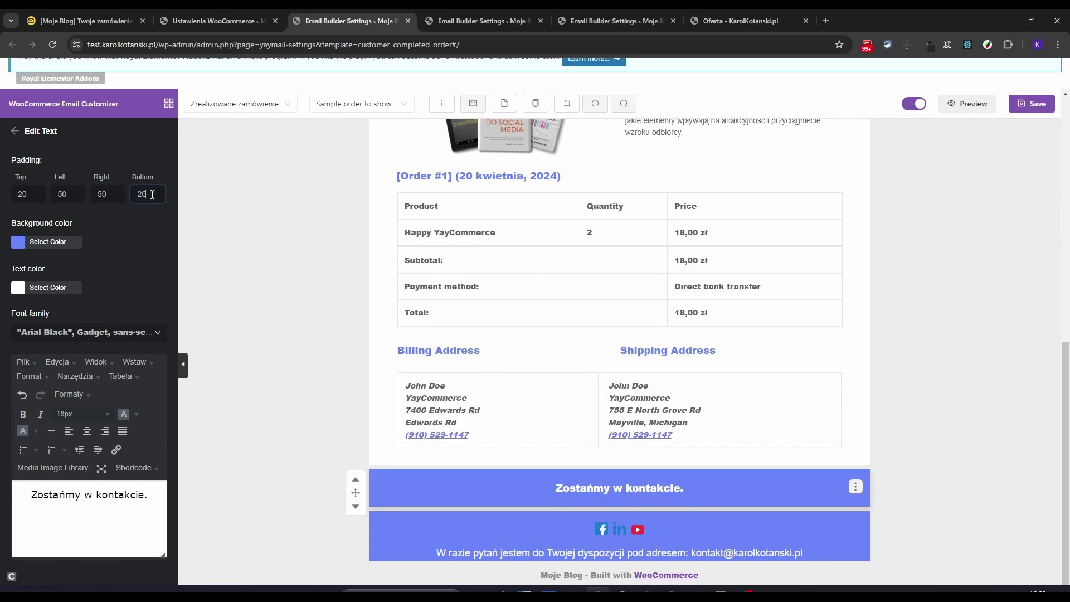
Change the social icons to the Solid Light theme with an icon spacing of 20px.
scroll(602, 379, down, 1)
click(535, 518)
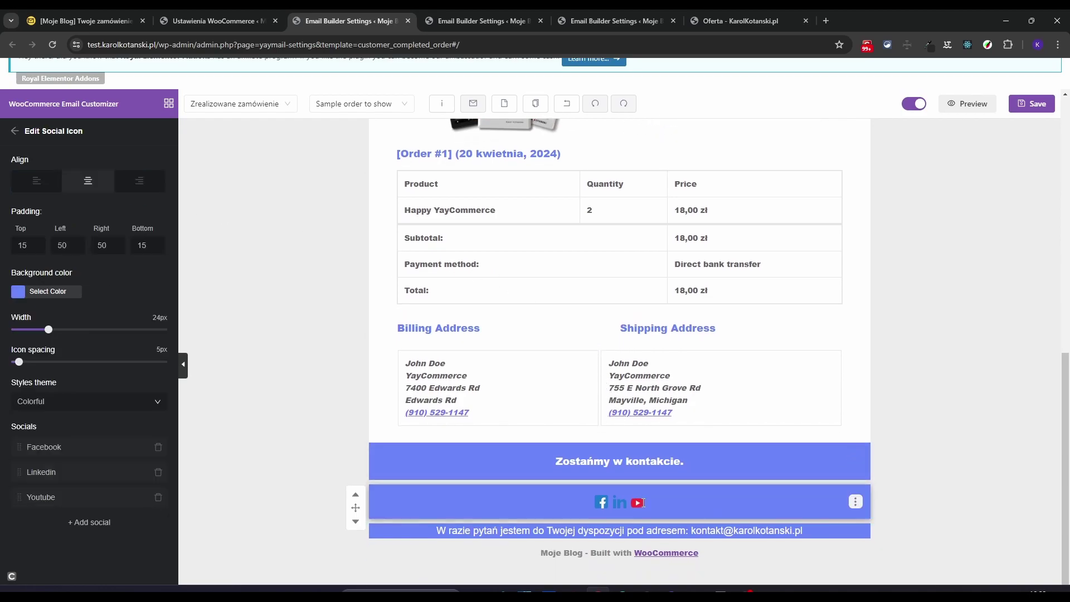
click(144, 400)
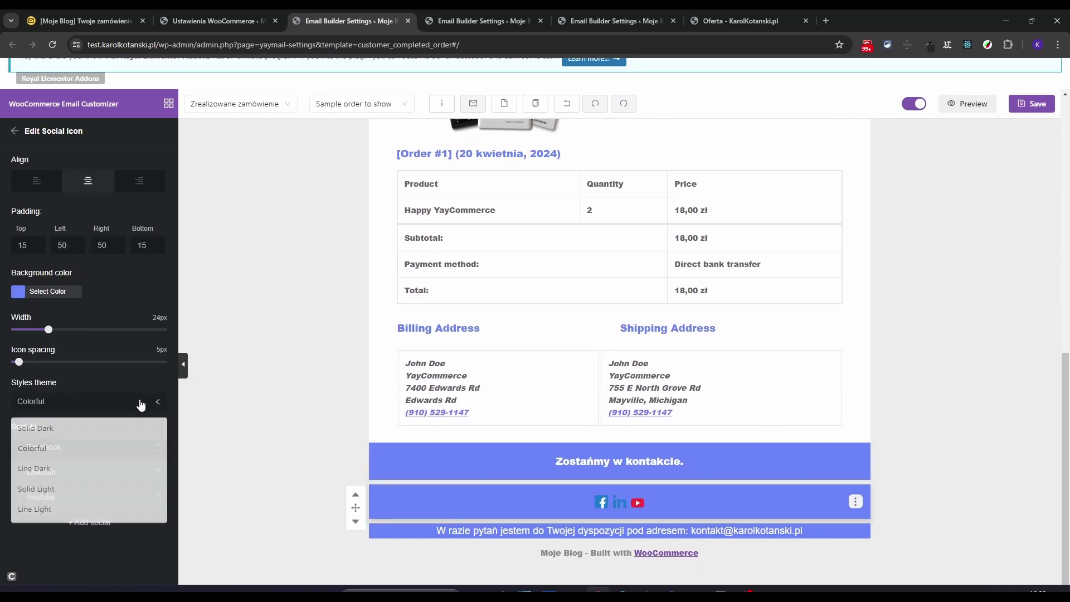
click(76, 491)
mouse_move(22, 366)
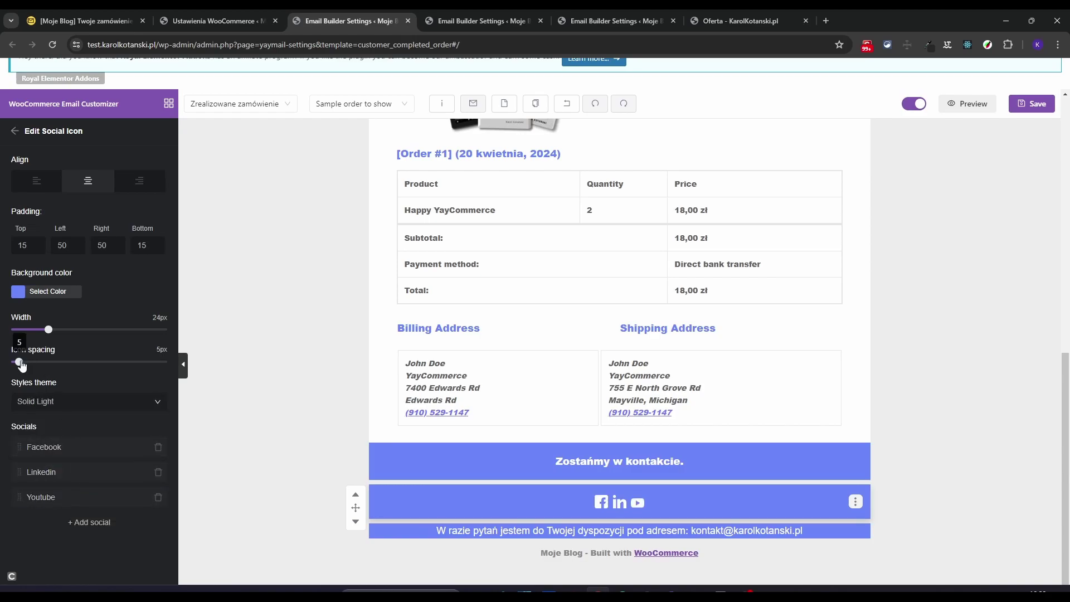
drag(21, 365, 44, 365)
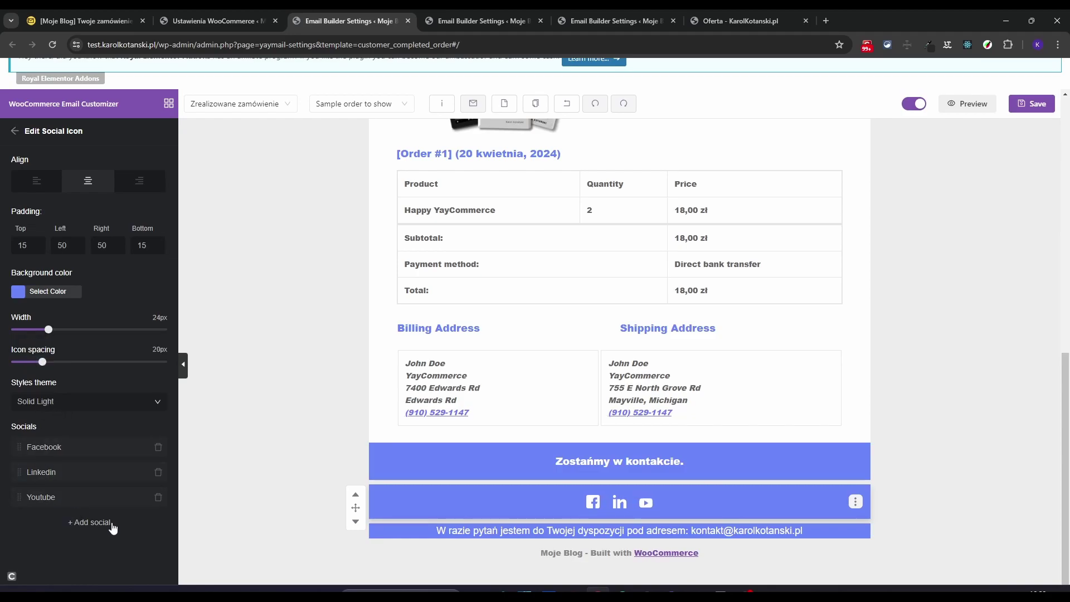
Examine the form for adding another social network and the link settings of the Facebook icon.
click(74, 521)
scroll(118, 510, down, 1)
click(129, 495)
scroll(84, 412, down, 3)
click(71, 547)
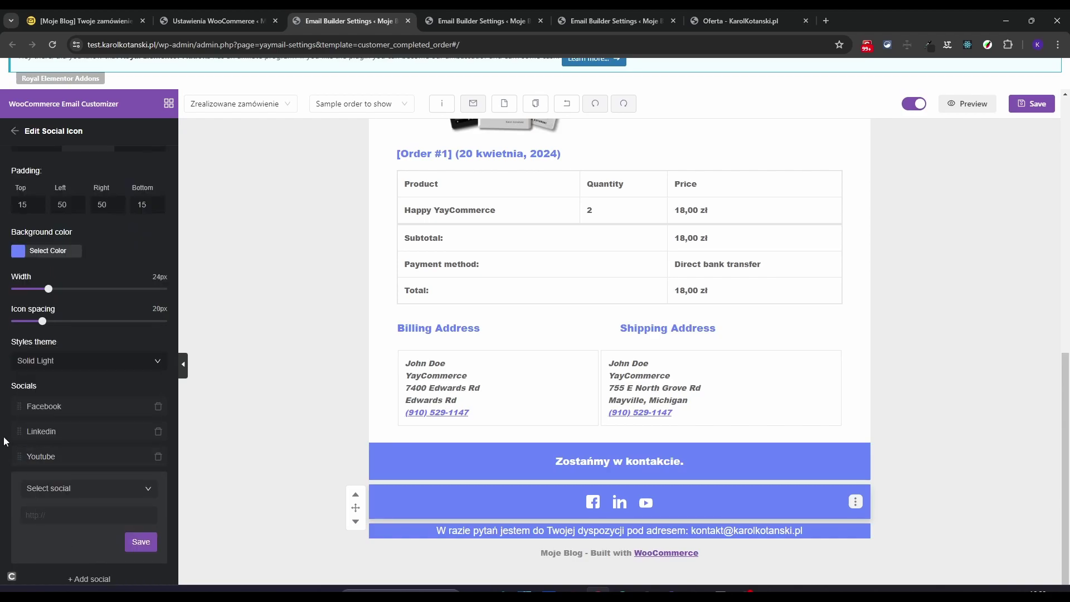
click(56, 435)
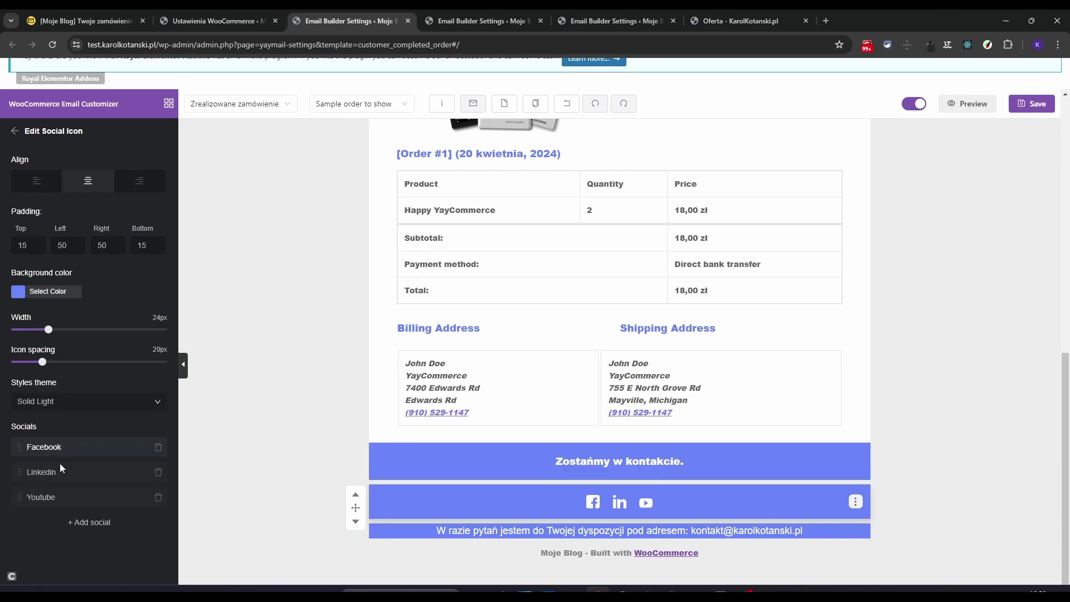
click(56, 451)
scroll(50, 555, down, 1)
double_click(41, 520)
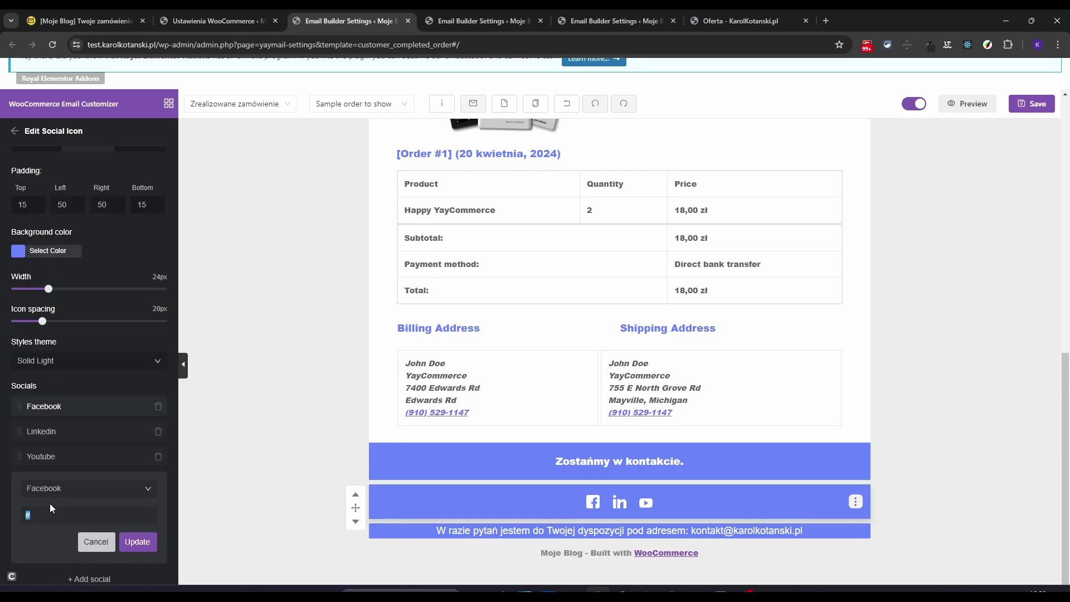
click(92, 406)
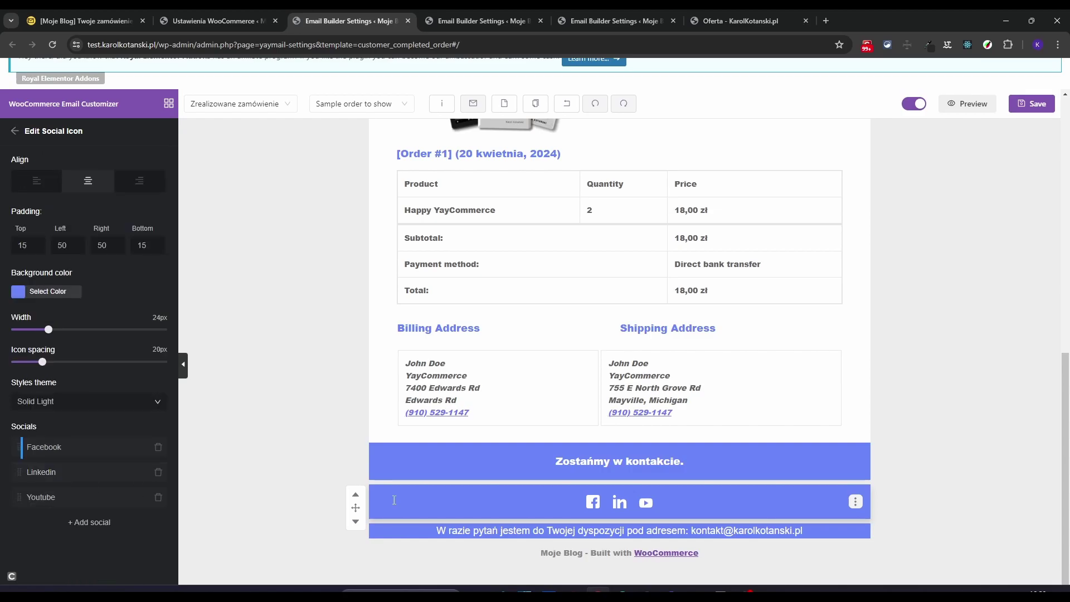
Try to add a Divider element at the bottom of the email, below the contact text.
click(432, 529)
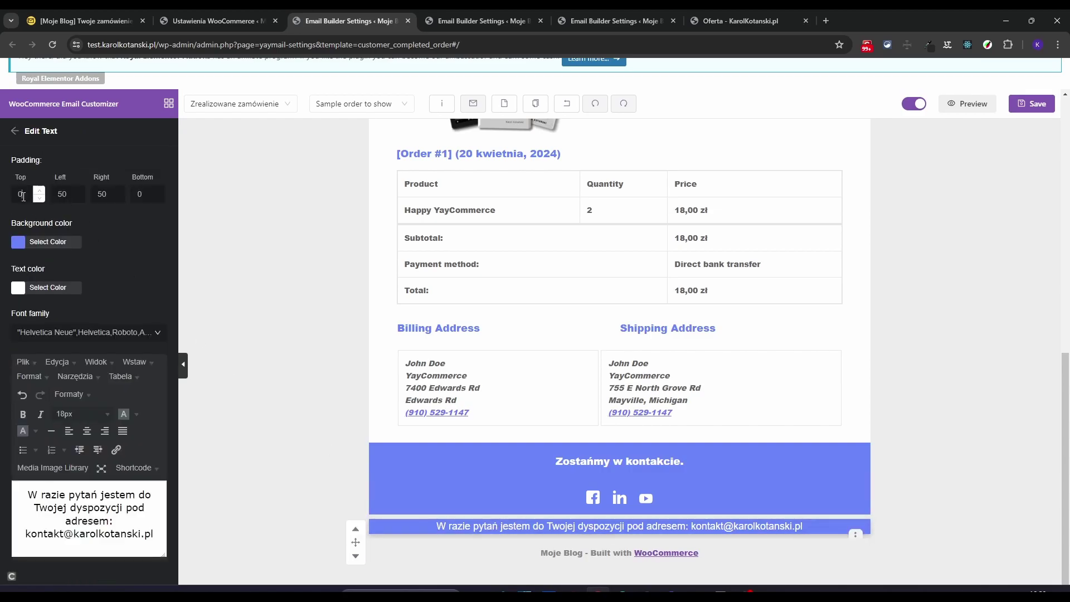
click(279, 447)
scroll(149, 446, down, 3)
drag(127, 365, 663, 540)
Rename the Downloads table's header to "Pliki do pobrania" and its columns to "Nazwa produktu", "Wygasa" and "Pobierz".
scroll(335, 479, up, 10)
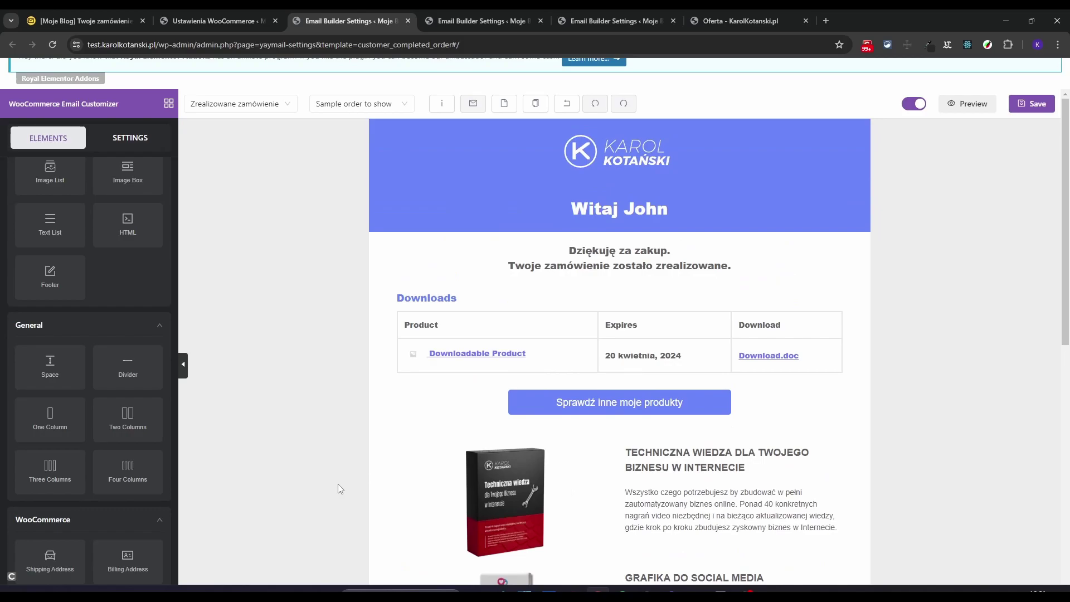
click(538, 301)
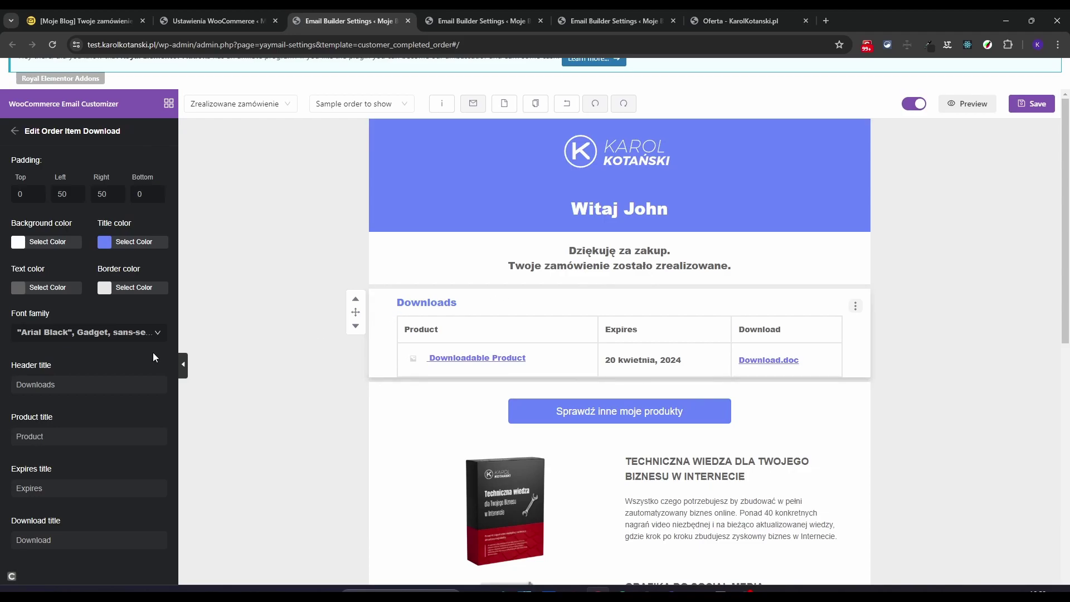
drag(75, 386, 15, 385)
text(Pliki do pobrania)
double_click(56, 436)
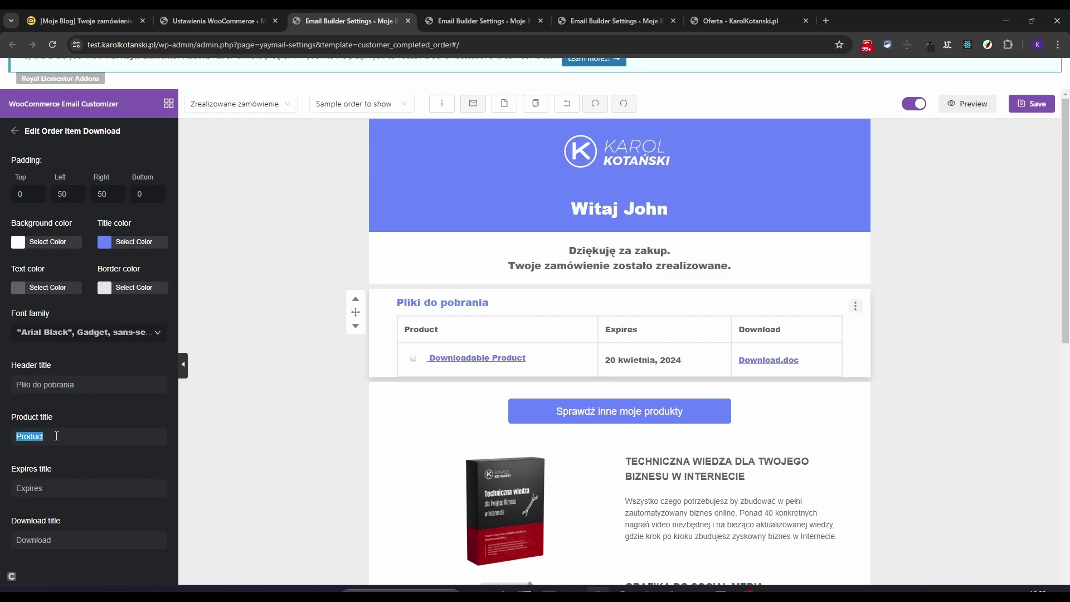
text(Nazwa produktu)
double_click(55, 491)
text(Wygasa)
drag(62, 544, 4, 545)
text(Pobierz)
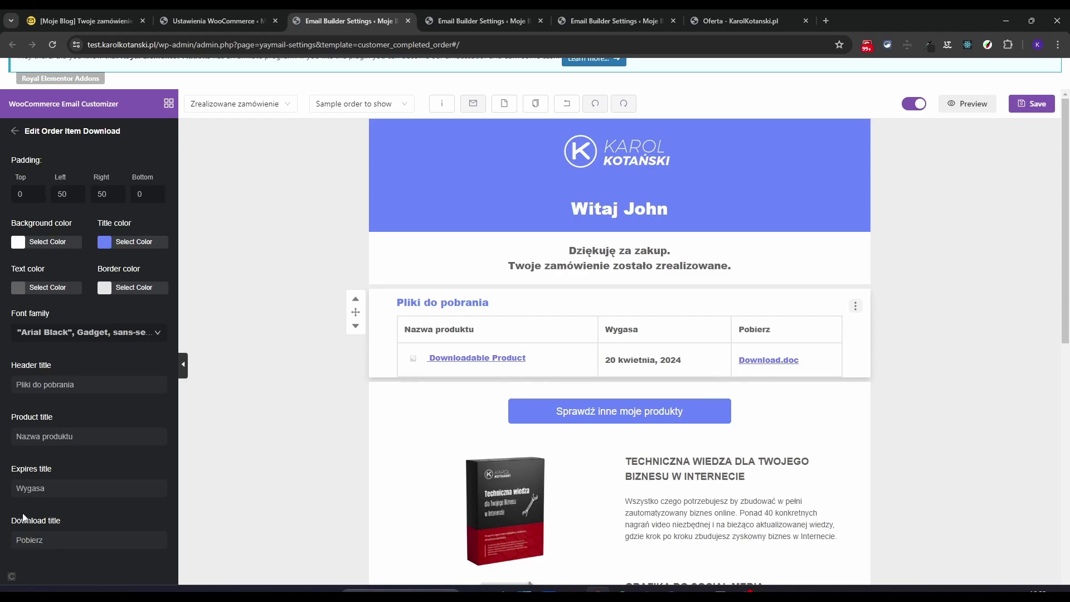
Replace the word "Order" in the order table's title with "Zamówienie", keeping the order number and date shortcodes.
scroll(474, 282, down, 1)
scroll(474, 282, down, 7)
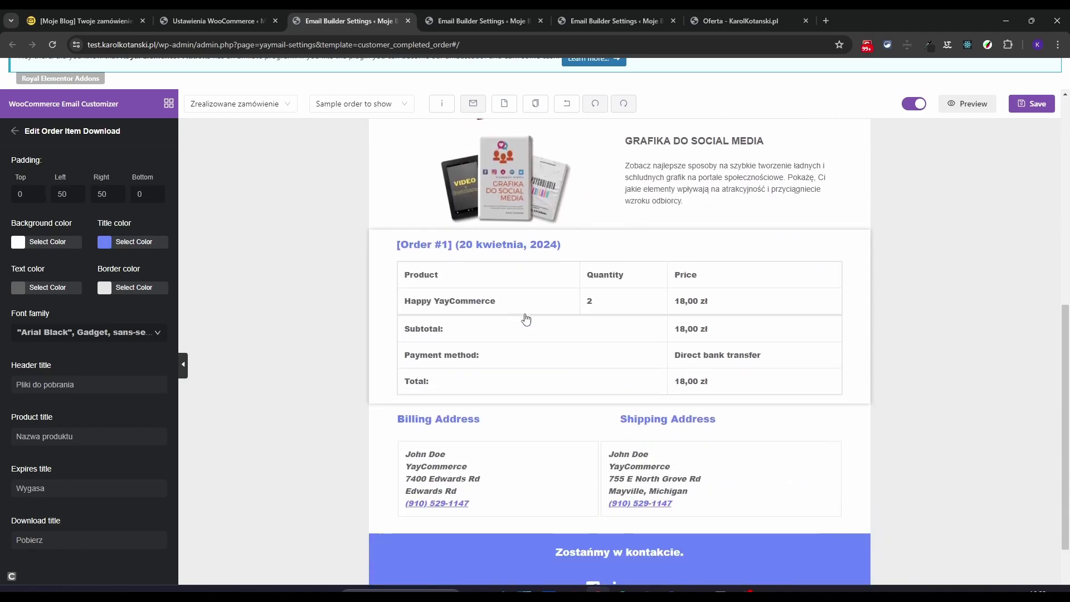
click(573, 248)
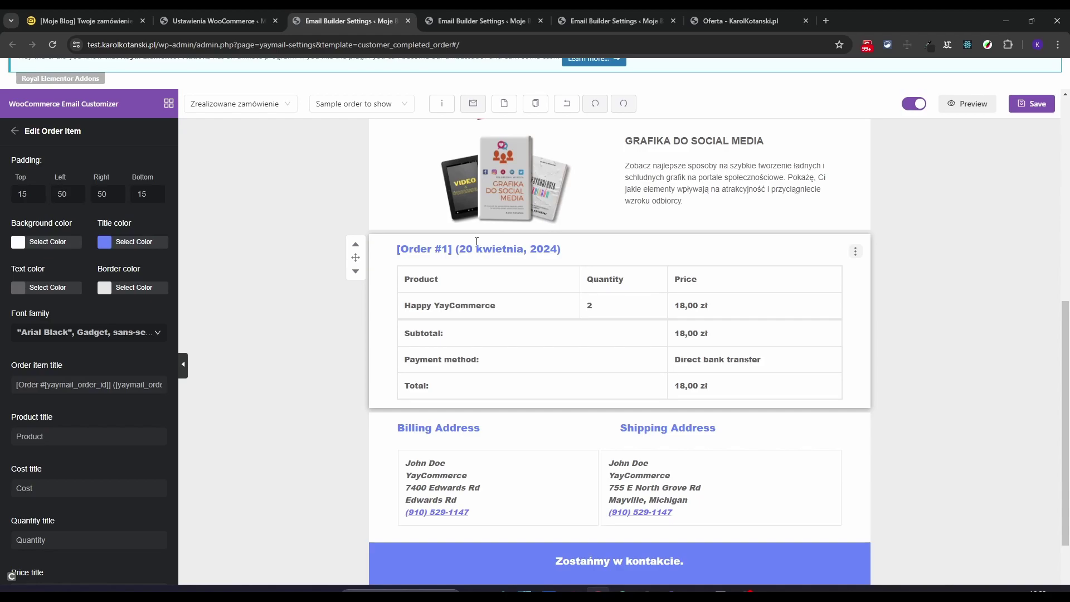
drag(37, 387, 26, 388)
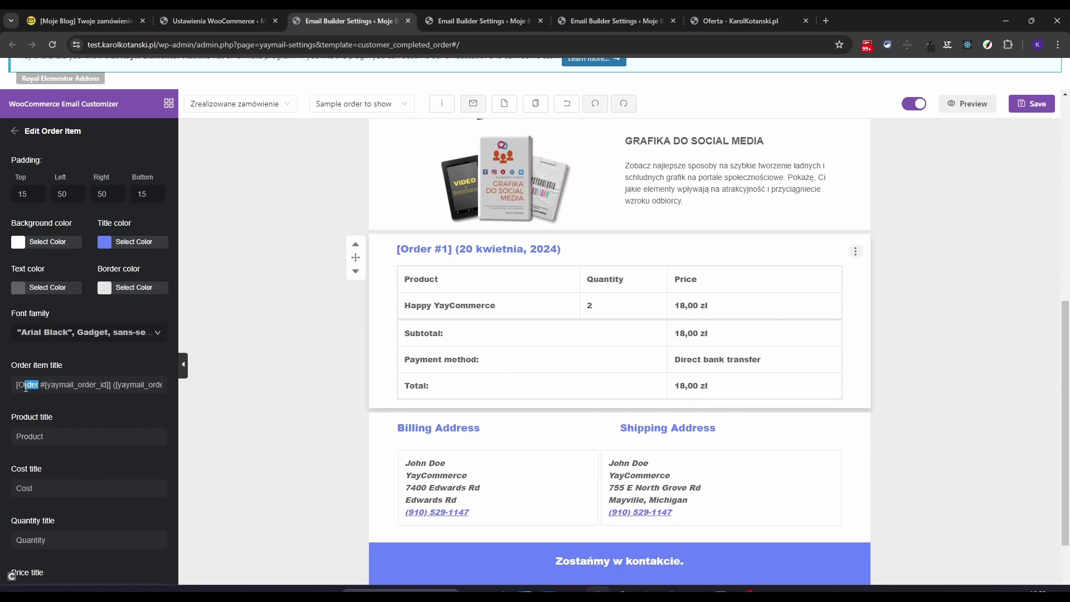
text(Zamówienie)
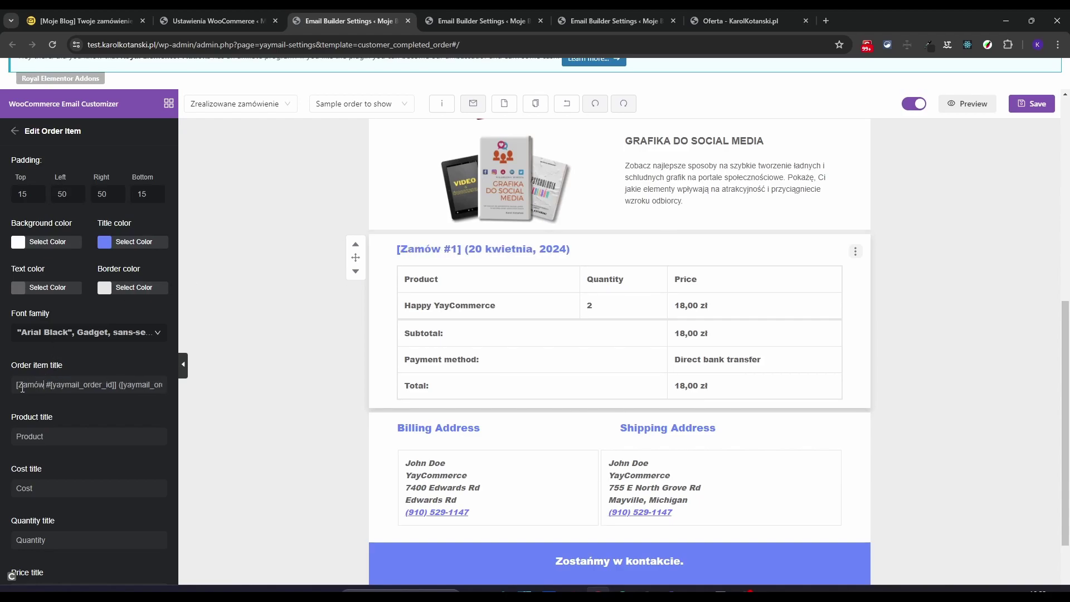
Rename the order table's product, cost, quantity and price titles to "Nazwa produktu", "Koszt", "Ilość:" and "Cena".
scroll(28, 386, down, 1)
mouse_move(19, 382)
mouse_down()
mouse_move(4, 386)
mouse_move(6, 375)
mouse_up()
text(Nazwa produktu)
scroll(5, 386, down, 1)
text(Koszt)
scroll(6, 379, down, 1)
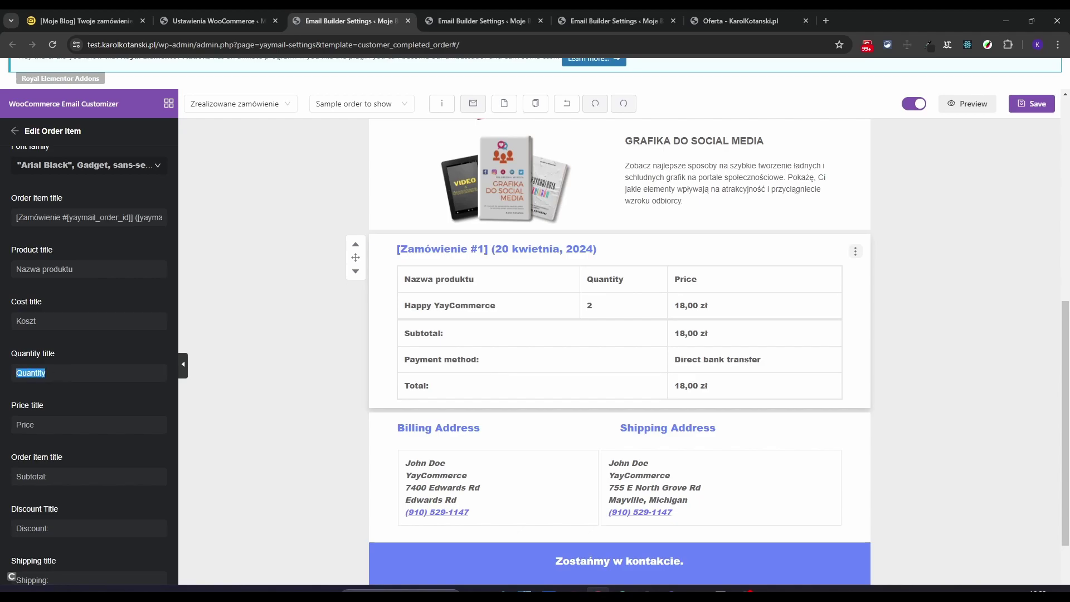
text(Iłość:)
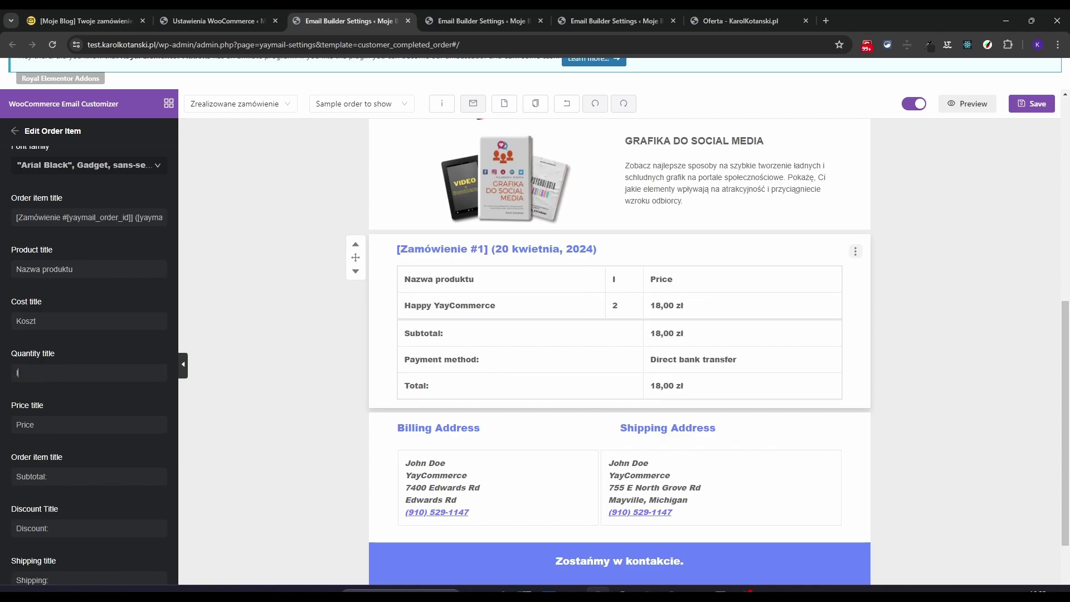
drag(36, 424, 13, 414)
text(Cena)
Set the order table's subtotal title to "Suma częsciowa", the discount title to "Zaliczka" and the shipping title to "Koszt dostawy".
scroll(9, 424, down, 1)
text(Suma częsciowa)
scroll(10, 423, down, 1)
text(Zaliczka)
scroll(22, 407, down, 1)
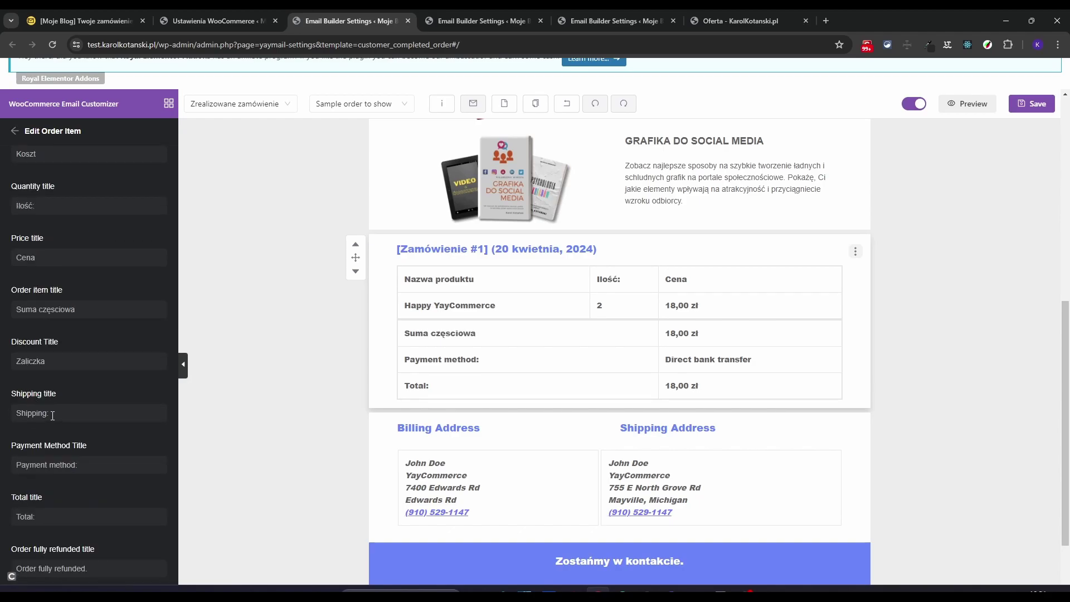
drag(52, 416, 11, 413)
text(Koszt dostawy)
Set the payment method title to "Metoda płatności", the total title to "Suma:" and the fully refunded title to "Zamówienie opłacone".
scroll(11, 414, down, 1)
drag(78, 417, 11, 417)
text(e)
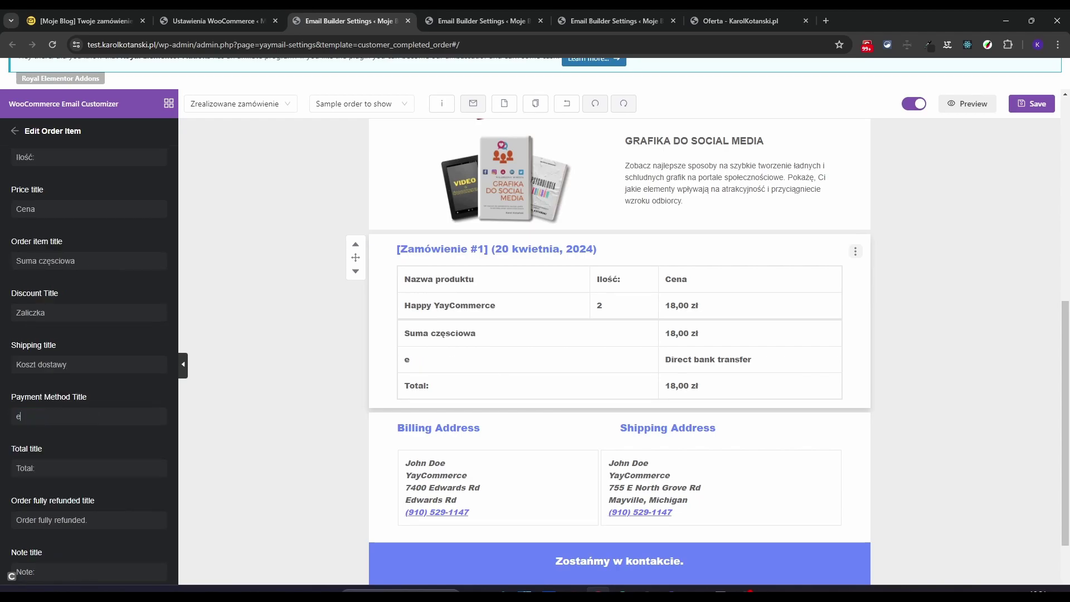
text(Metoda płatności)
drag(35, 468, 11, 468)
text(Suma:)
drag(88, 520, 11, 519)
text(Zamówienie opłacone)
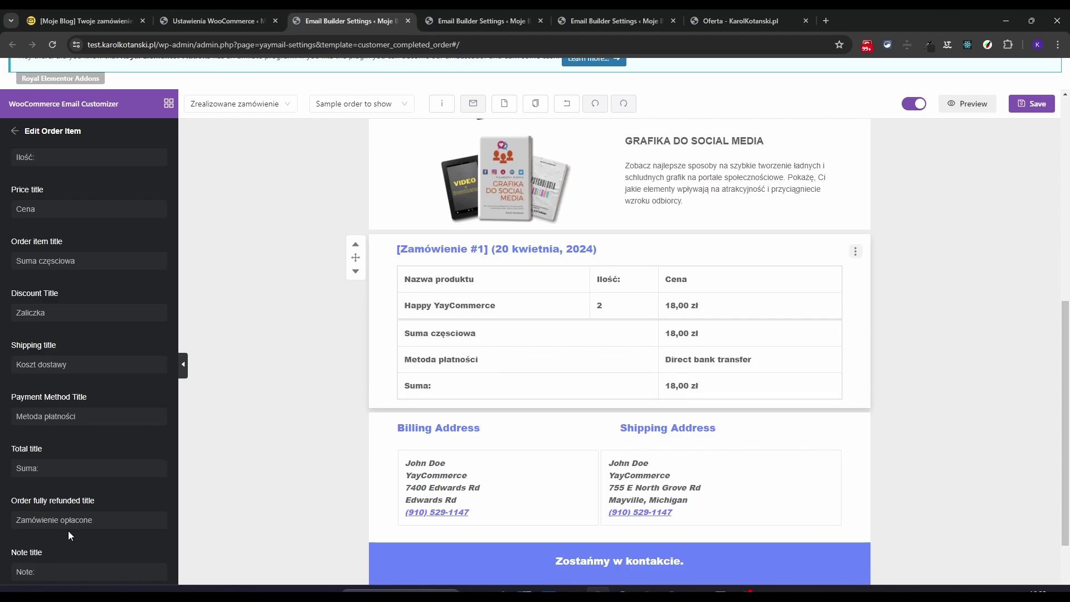
Add the missing colons after the order table's translated titles and save the email template.
scroll(68, 531, up, 6)
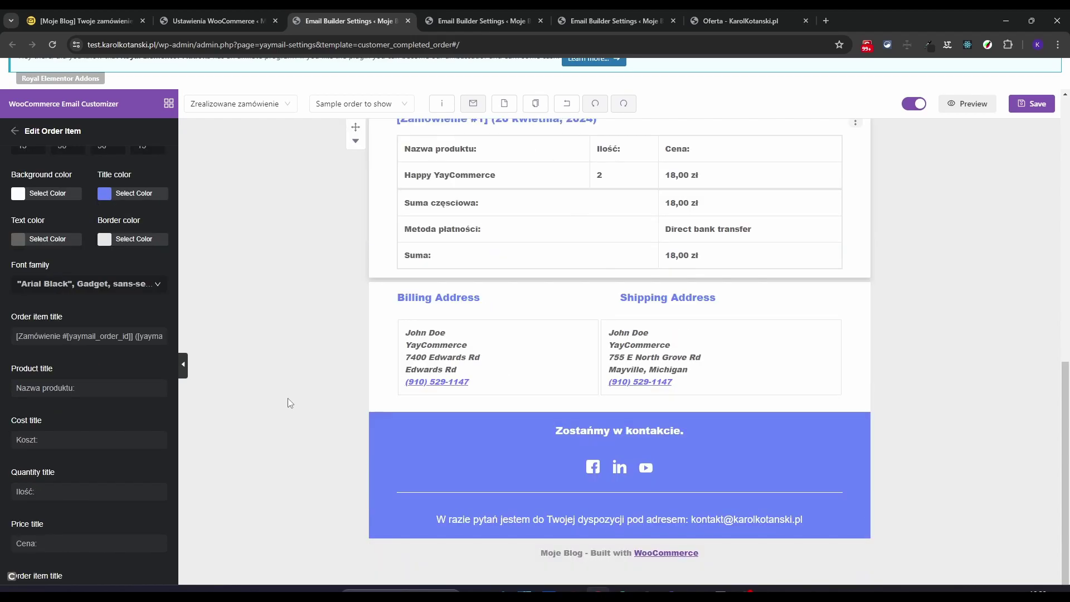
scroll(872, 206, up, 10)
click(1032, 104)
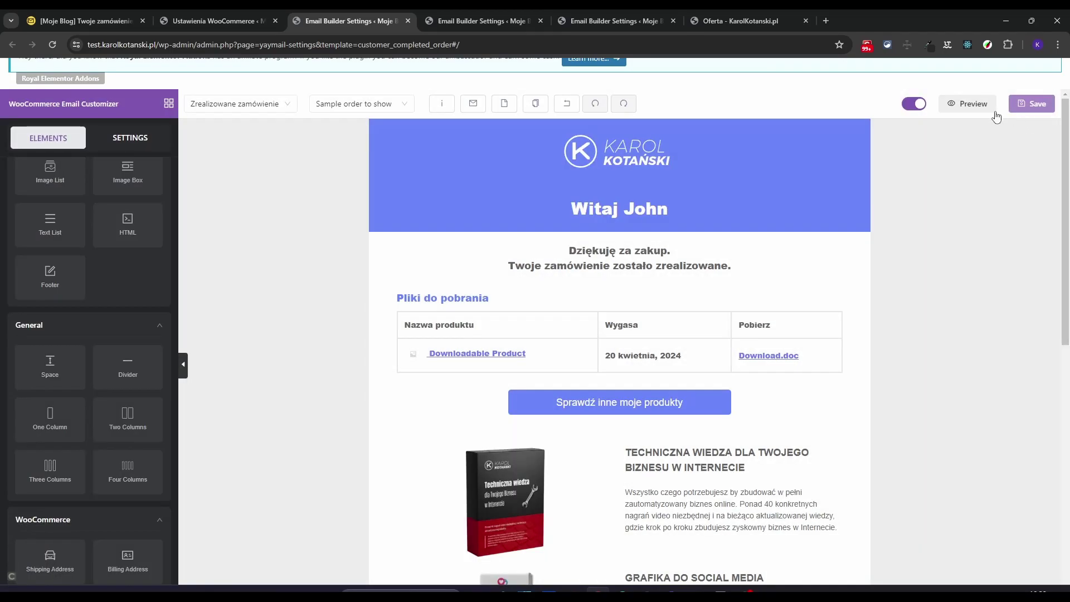
Preview the whole email in the desktop and mobile layouts, then close the preview.
click(963, 110)
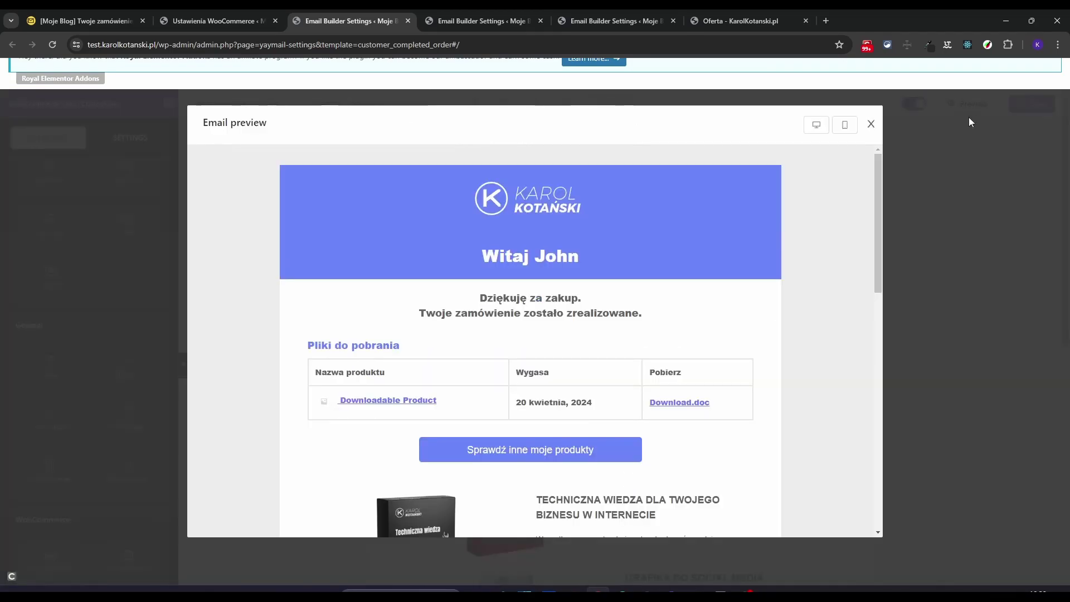
scroll(708, 257, down, 2)
scroll(708, 256, down, 5)
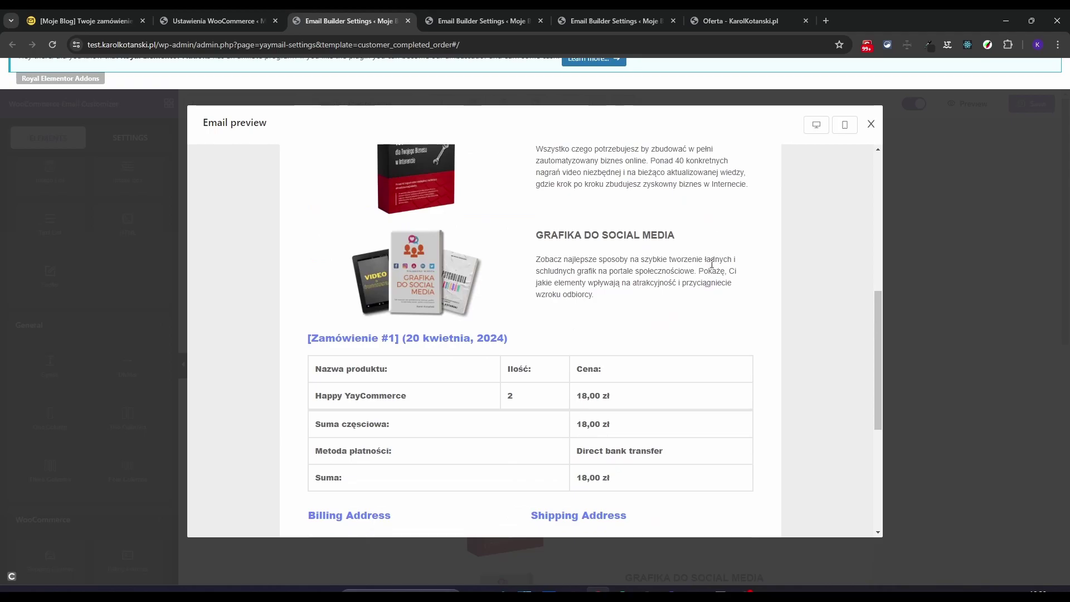
scroll(717, 270, up, 7)
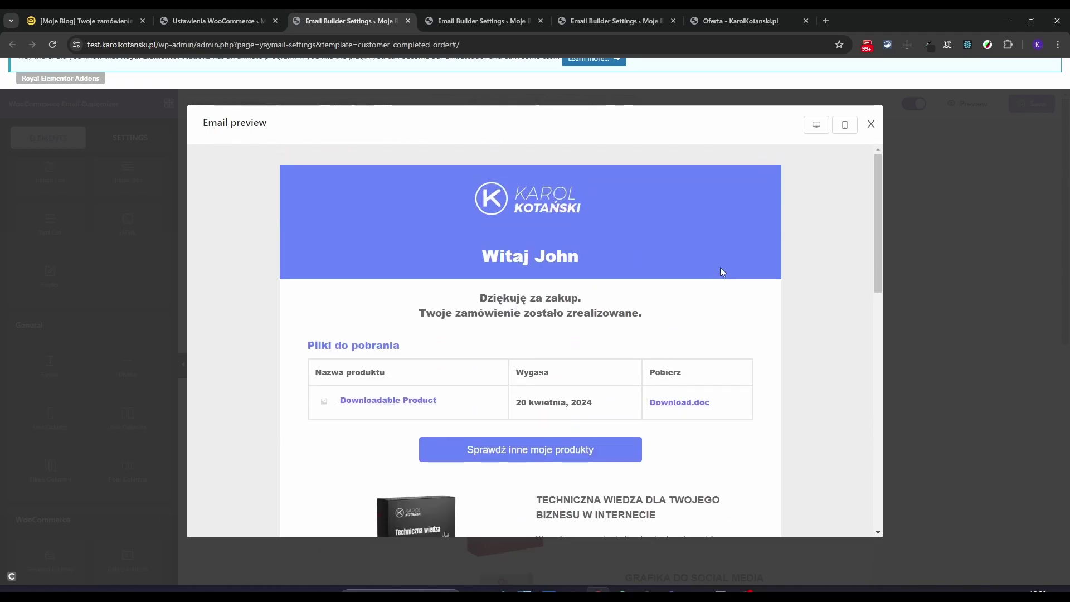
click(845, 124)
scroll(730, 272, down, 5)
scroll(759, 259, up, 5)
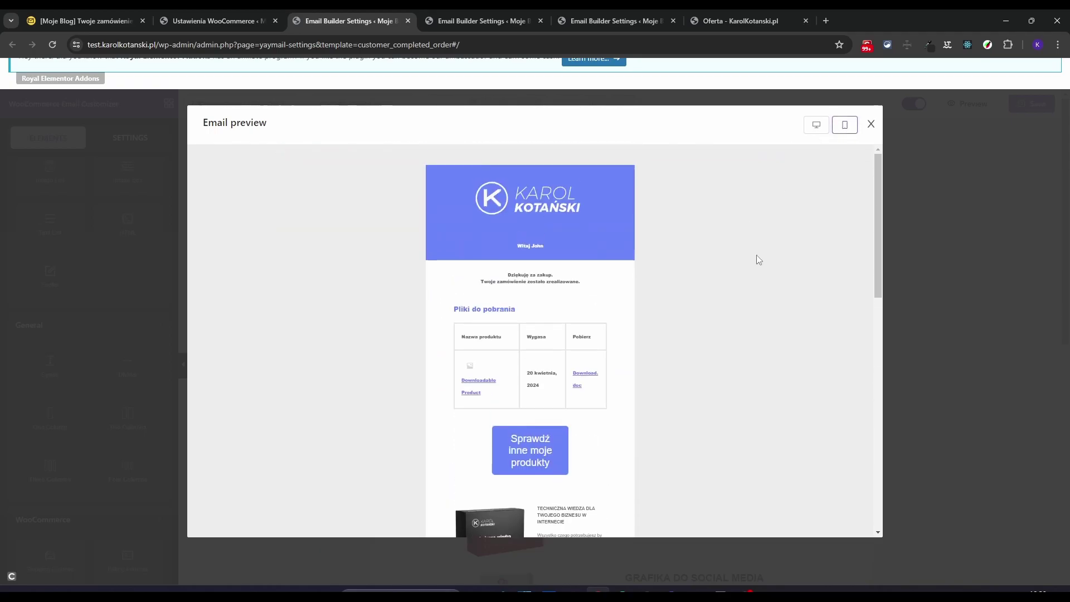
click(871, 124)
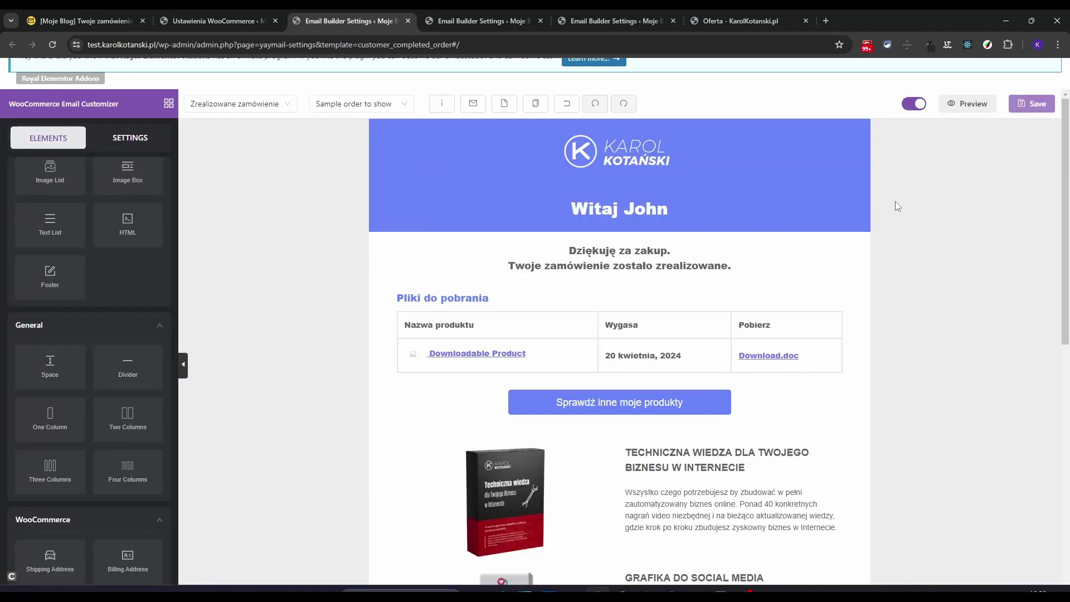
Show the template with the data of the first real order in the list and check its tables and billing address.
click(405, 111)
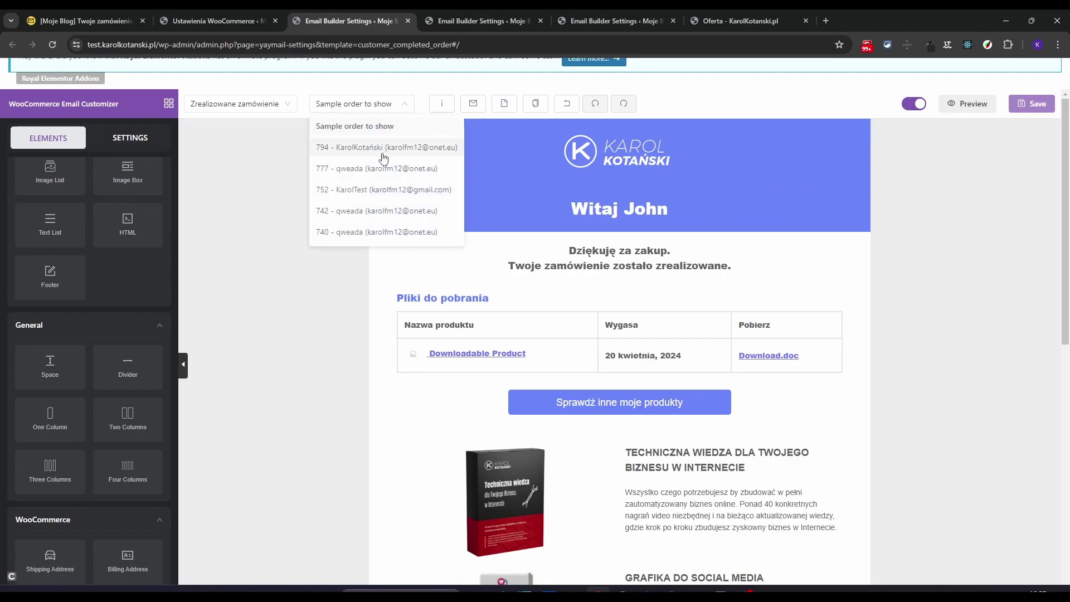
click(357, 152)
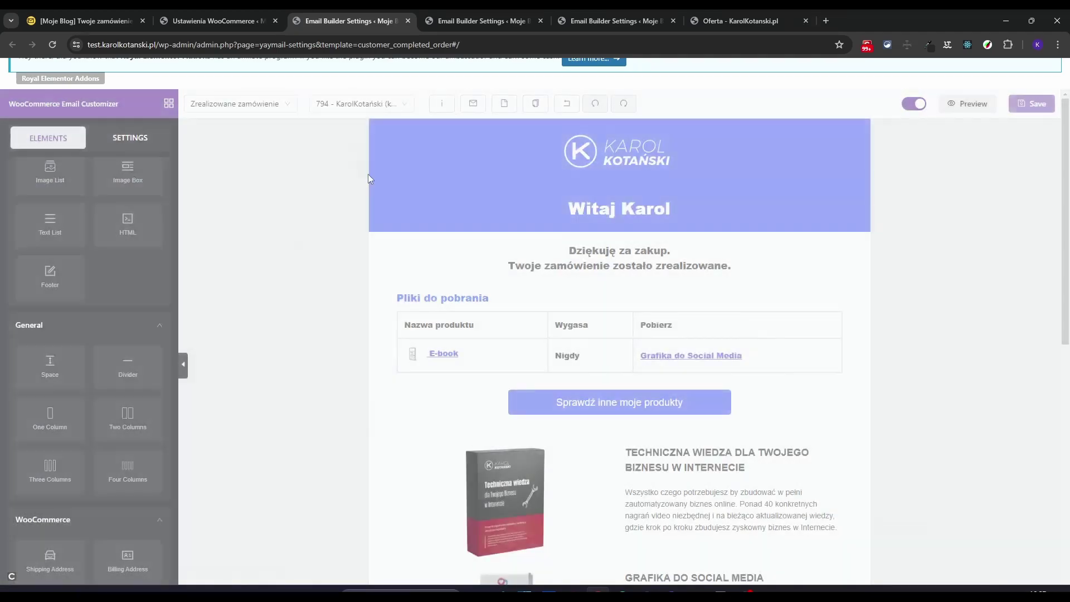
scroll(422, 301, down, 15)
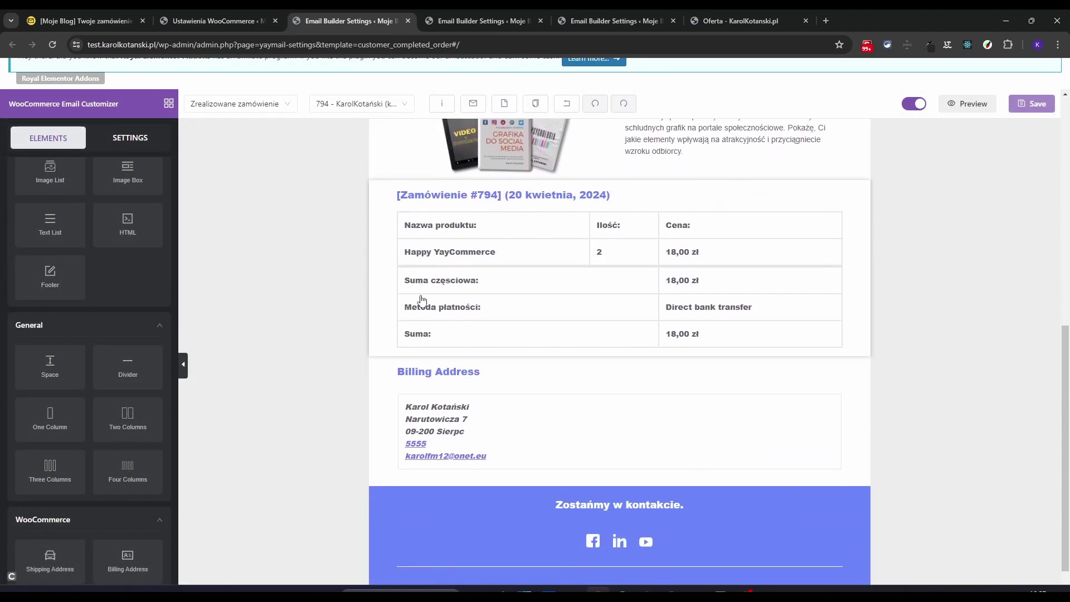
scroll(422, 301, up, 15)
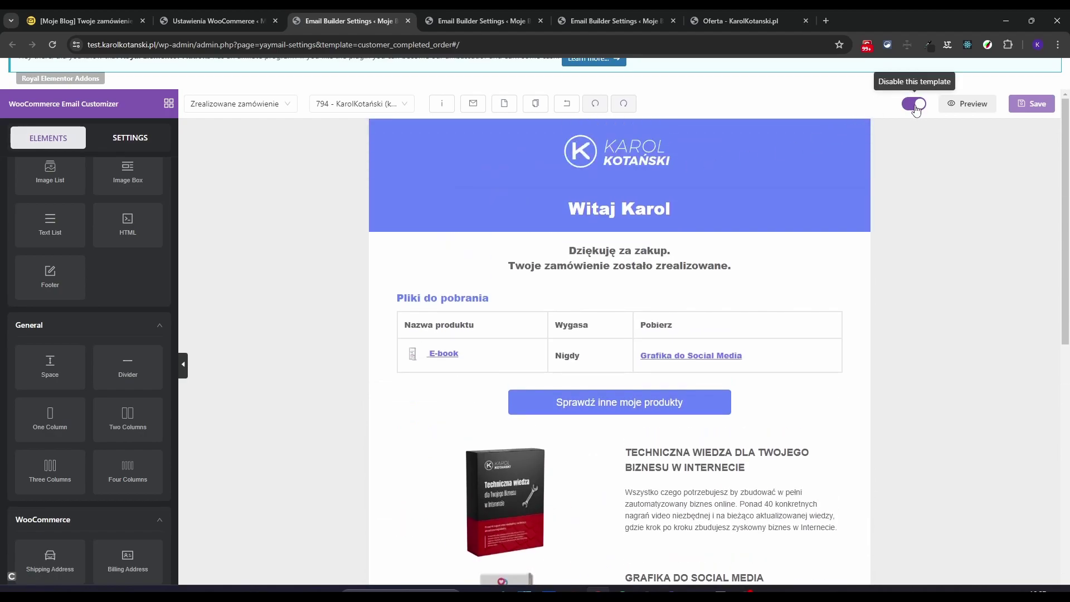
Disable the completed-order email template and enable it again.
click(916, 107)
click(916, 107)
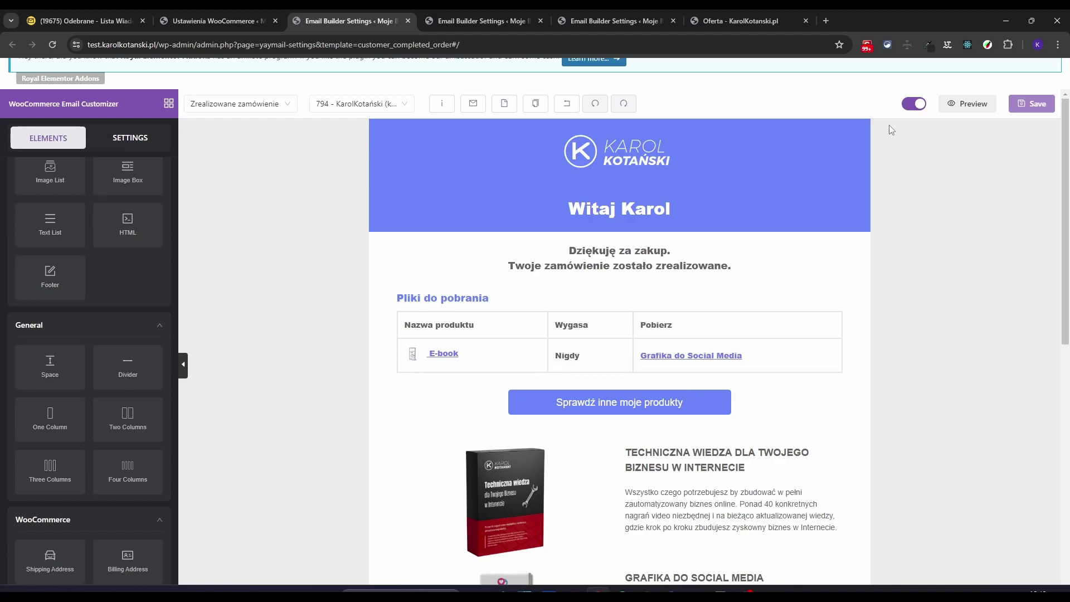
Review the finished email from the downloads table through the product promotions and order details to the contact footer.
scroll(890, 129, down, 5)
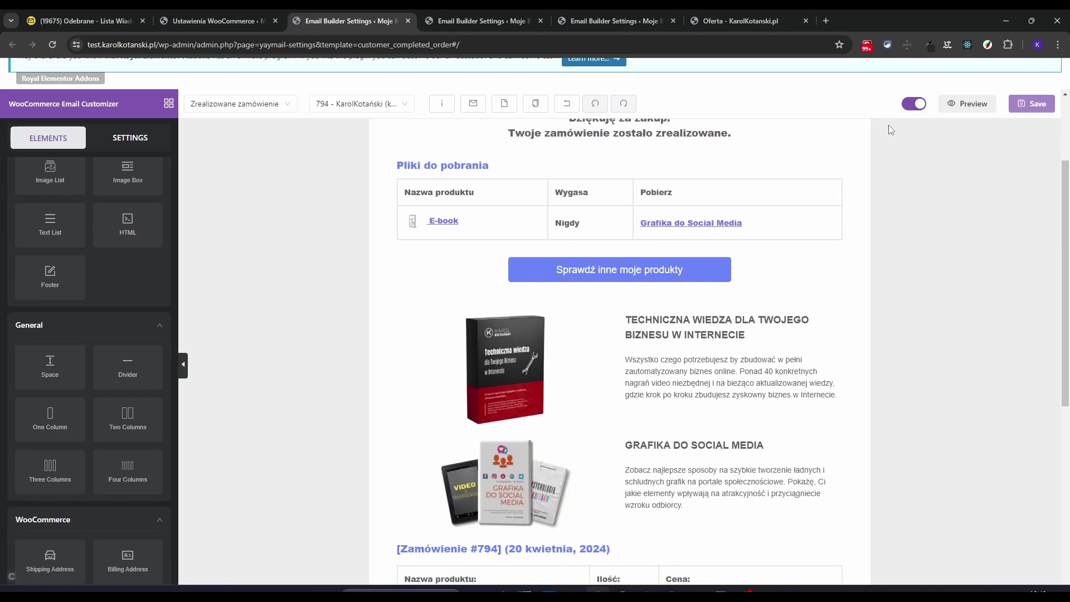
scroll(888, 135, down, 1)
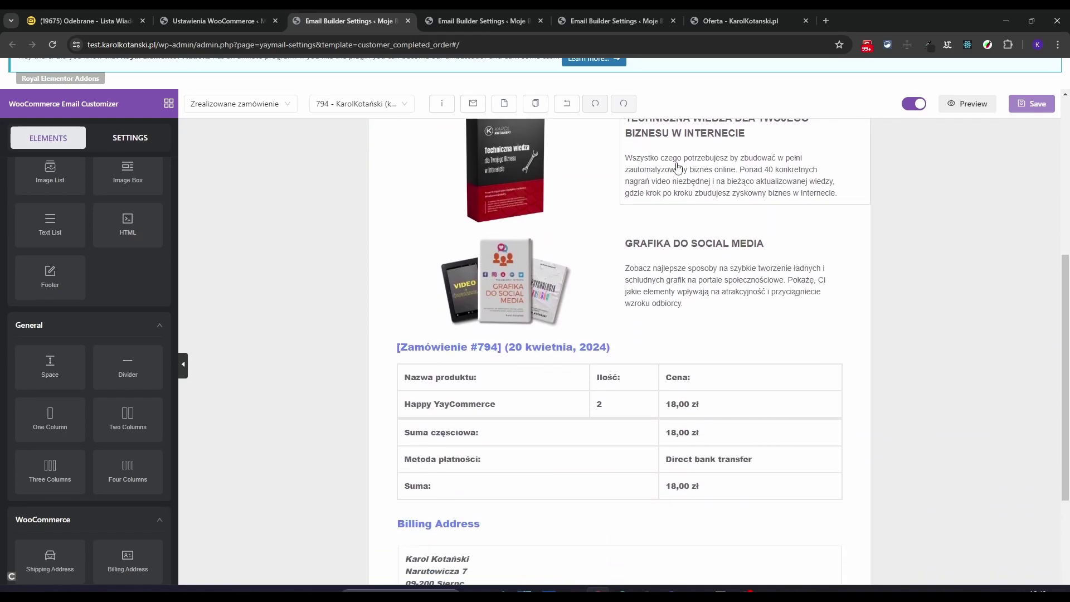
scroll(535, 311, down, 1)
scroll(535, 311, down, 3)
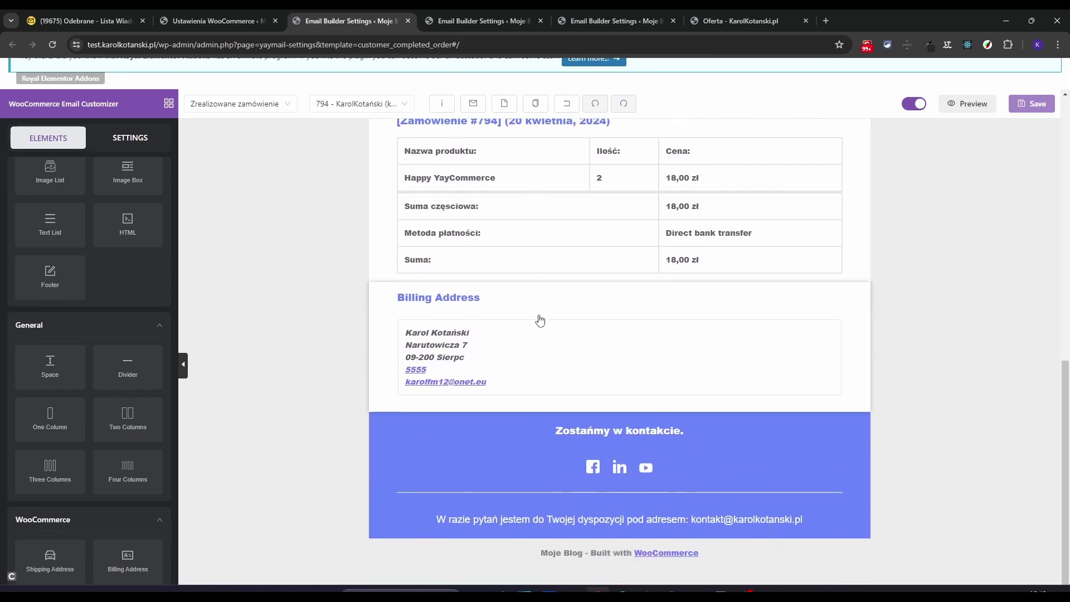
scroll(830, 463, up, 7)
scroll(831, 463, down, 7)
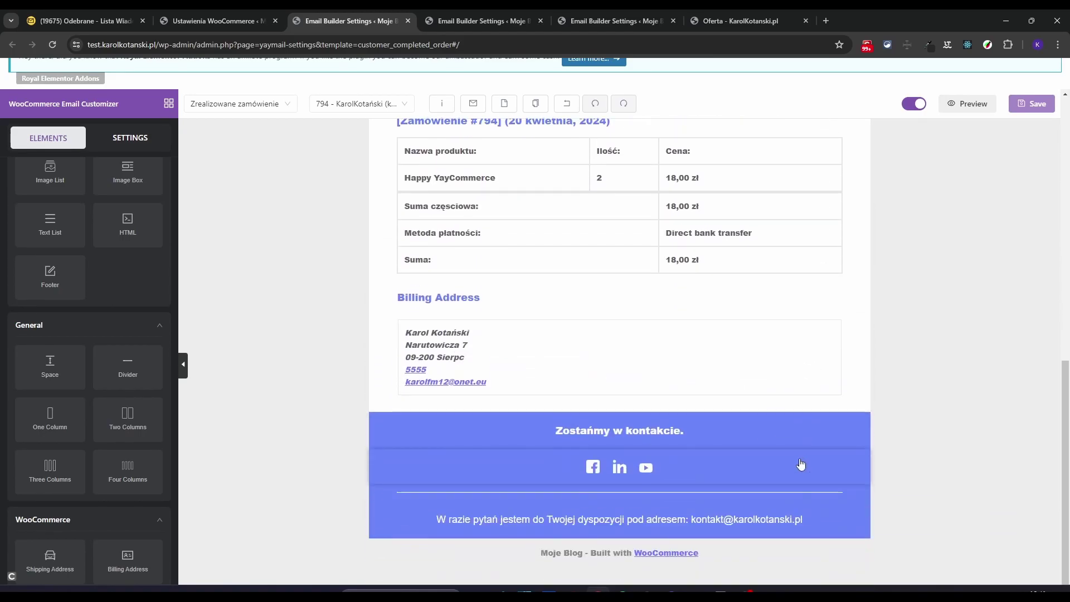